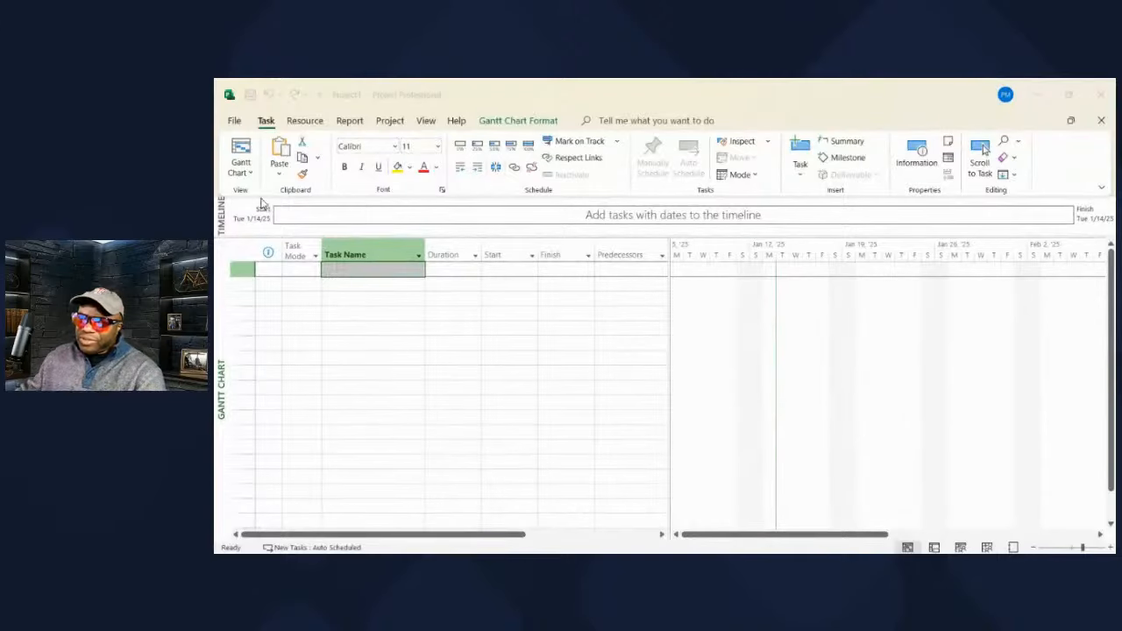
# - Enter the first four tasks: Research Ingredients, Drive to Store, Buy Ingredients, Mix Ingredients
pyautogui.click(353, 271)
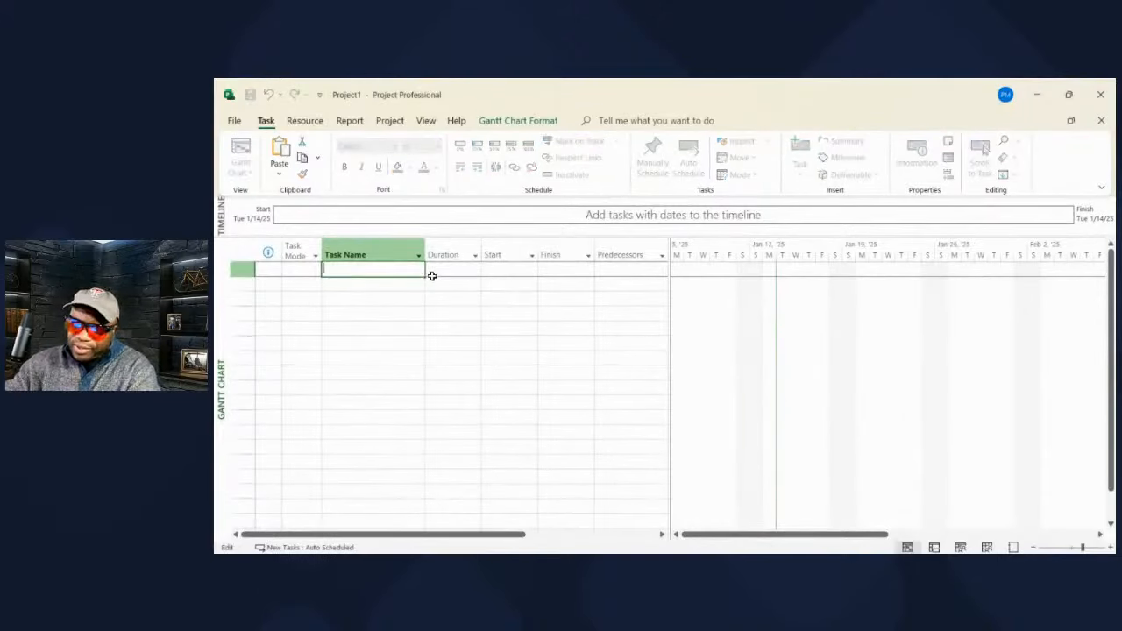
pyautogui.write('Research')
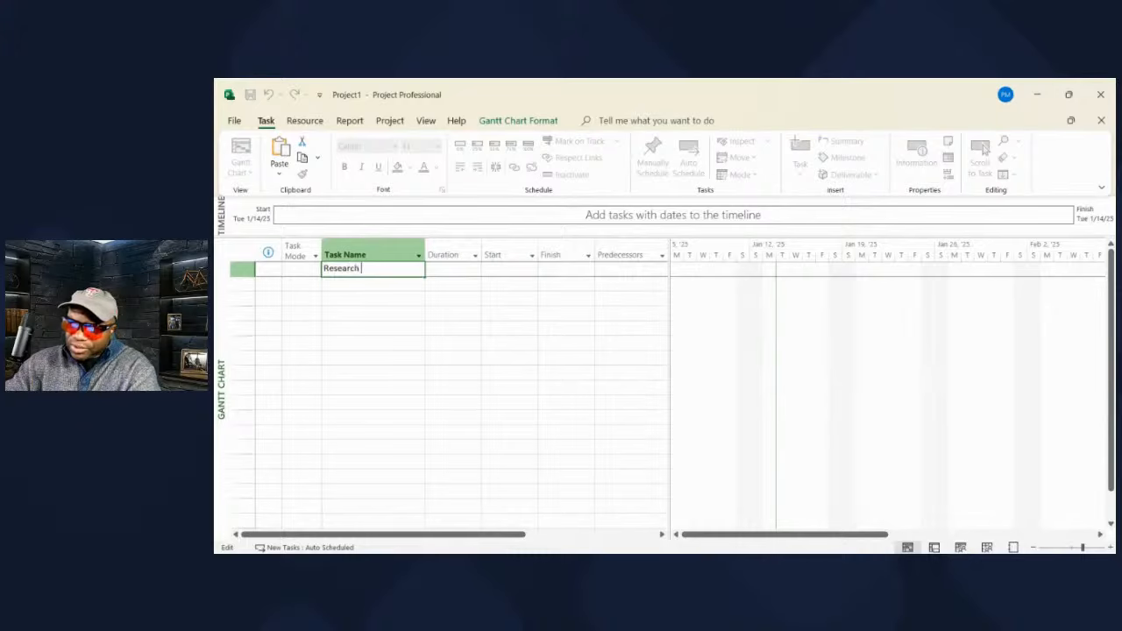
pyautogui.write(' In')
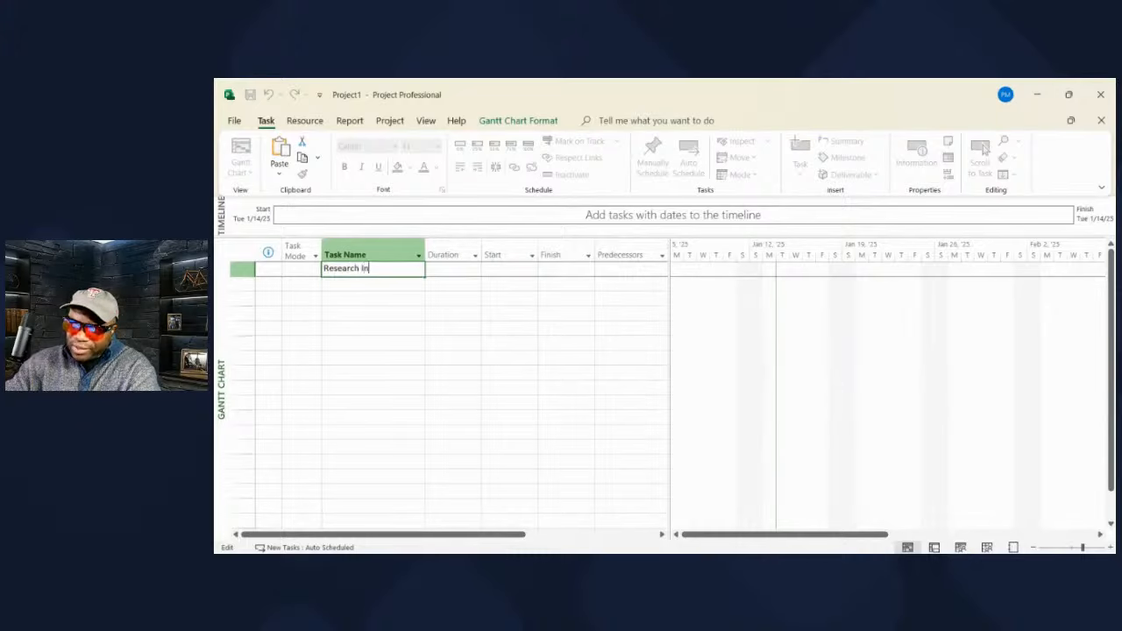
pyautogui.write('gredients')
pyautogui.press('Return')
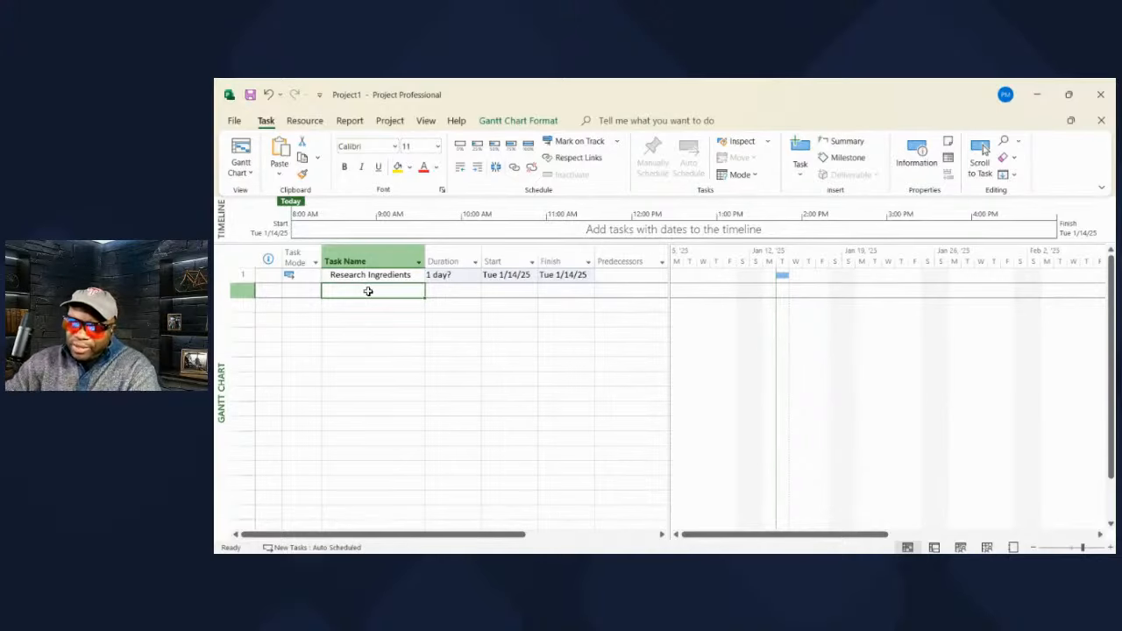
pyautogui.write('Dr')
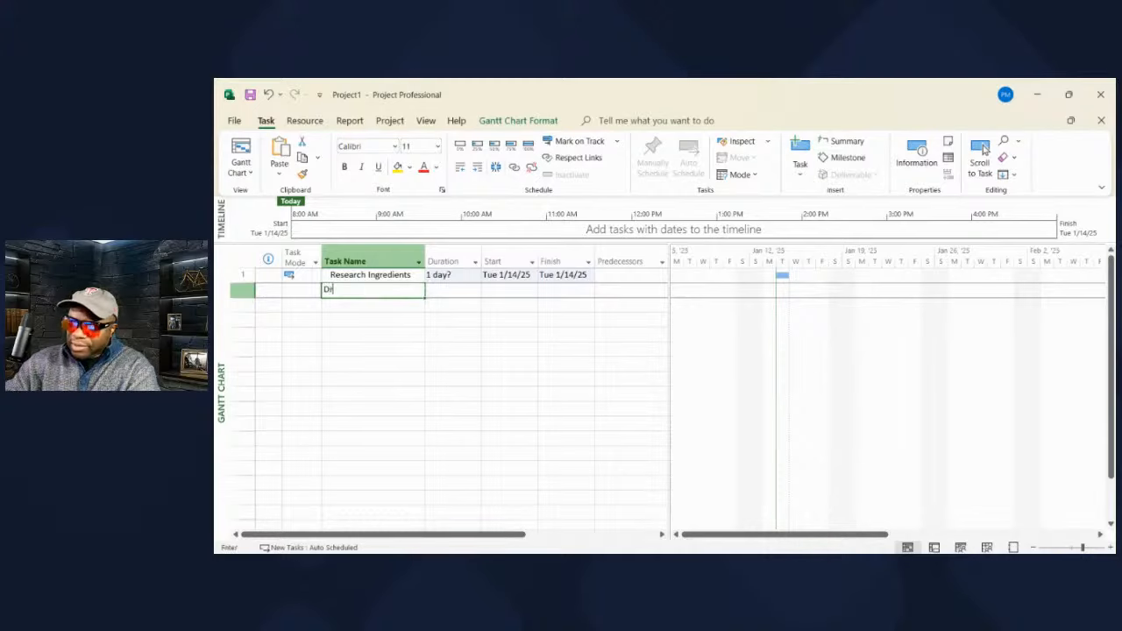
pyautogui.write('ive to Store')
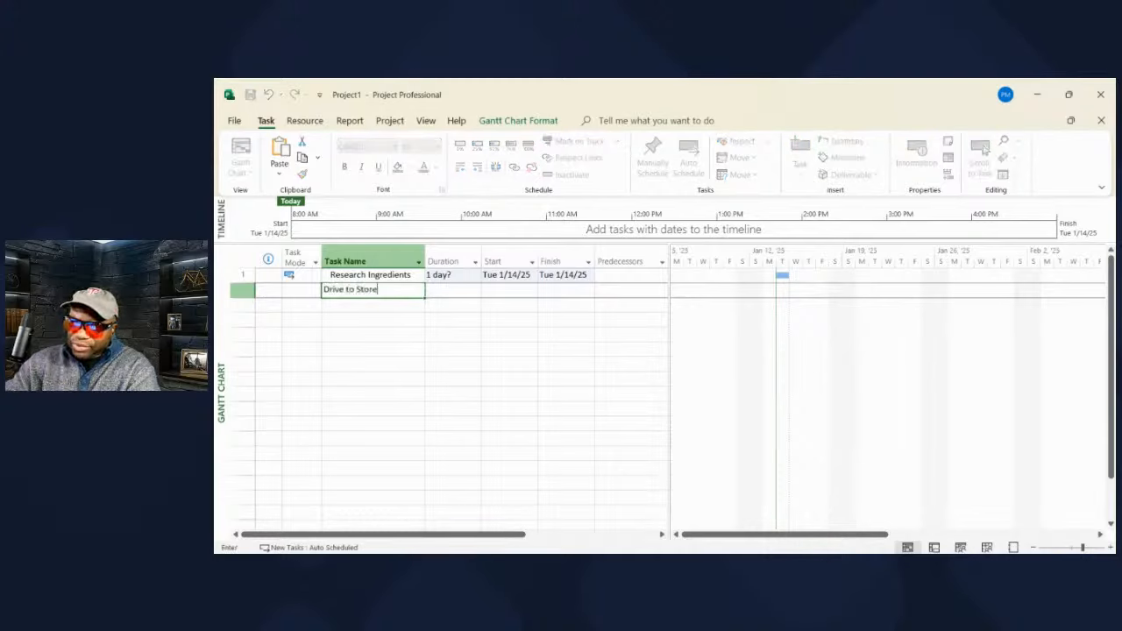
pyautogui.press('Return')
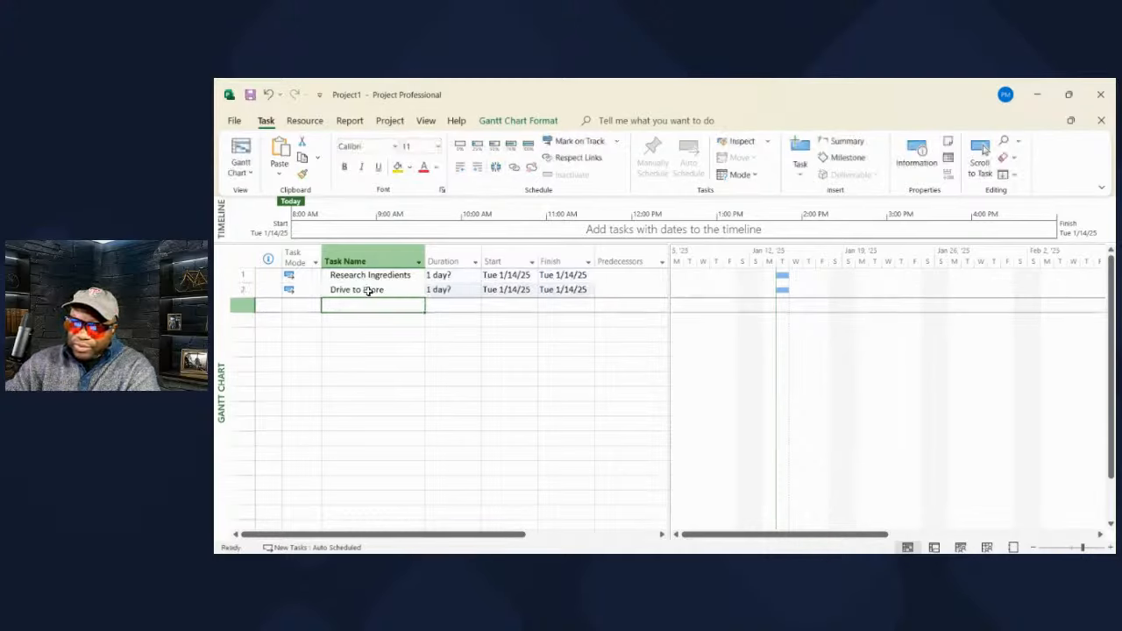
pyautogui.write('Buy INgr')
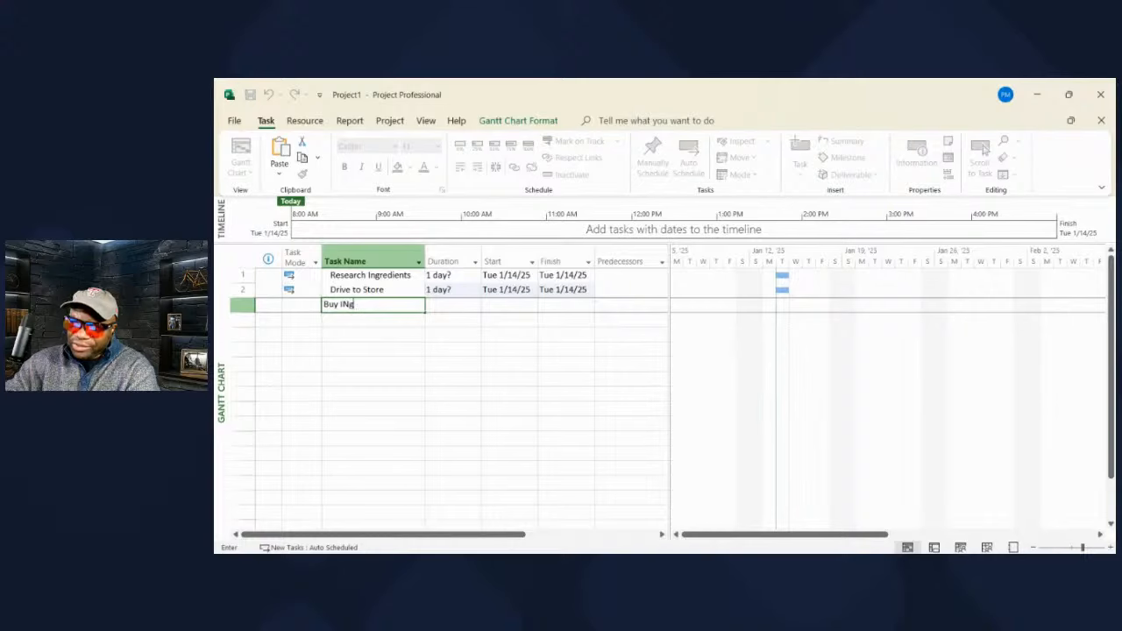
pyautogui.press('BackSpace')
pyautogui.press('BackSpace')
pyautogui.write('ngredients')
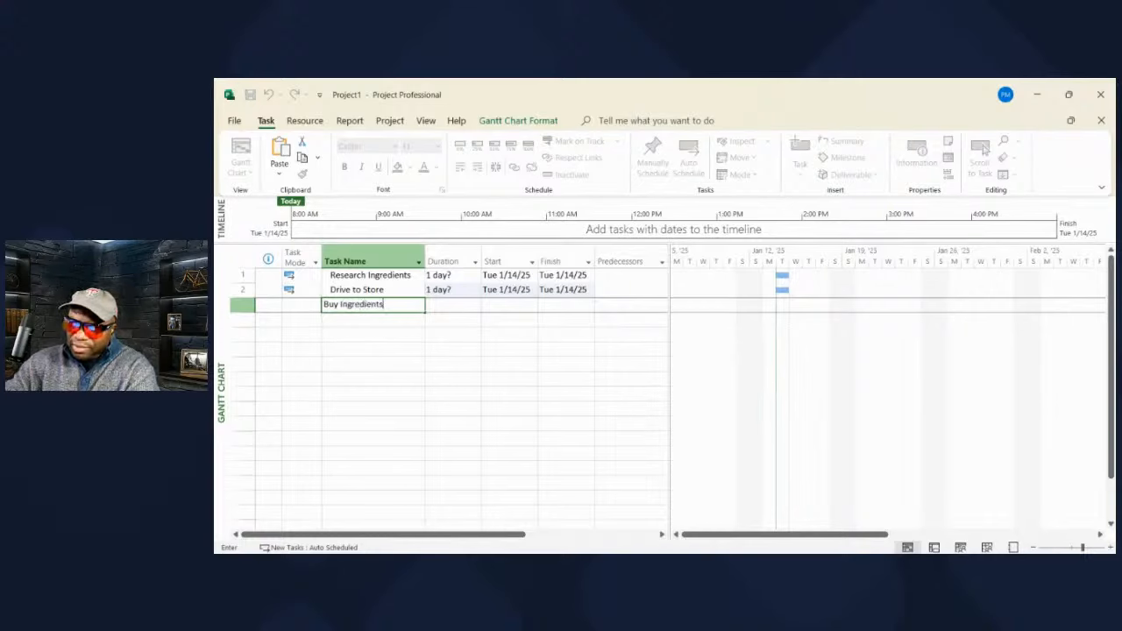
pyautogui.press('Return')
pyautogui.write('Mi')
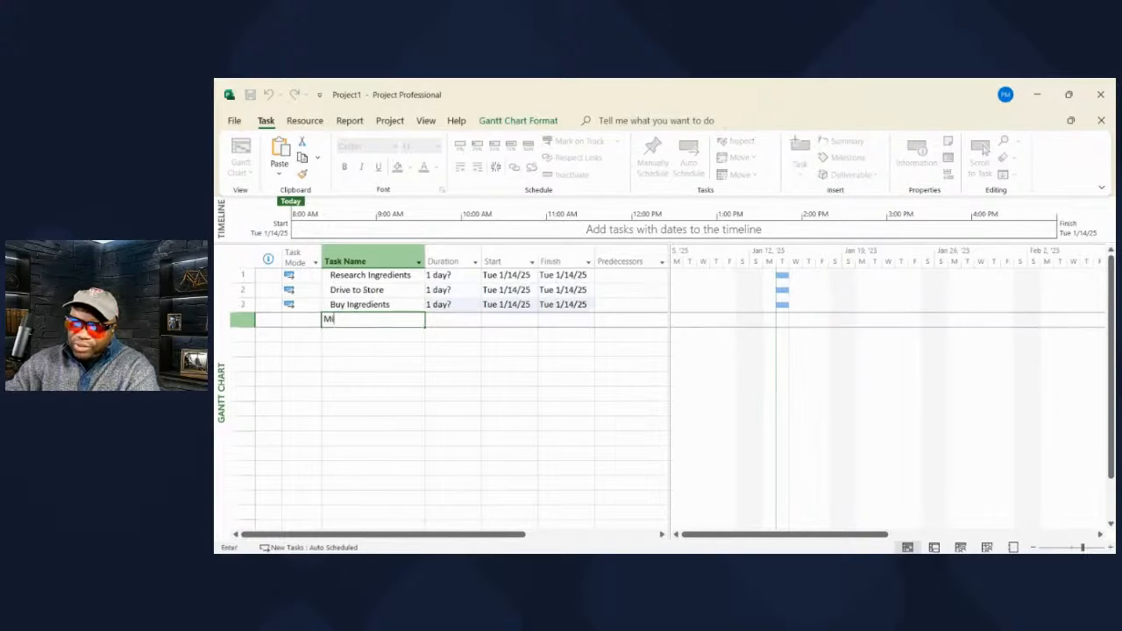
pyautogui.write('x Ingredients')
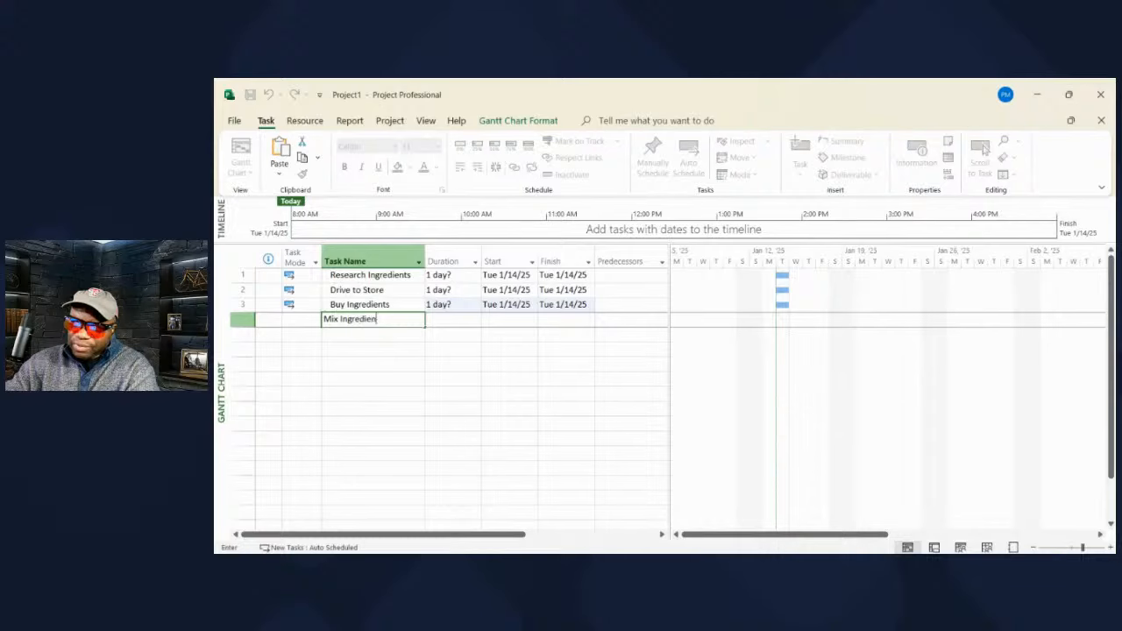
pyautogui.press('Return')
# - Add the tasks Turn on Oven, Bake Cake, Eat Cake and Clean Up
pyautogui.write('Turn on Oven')
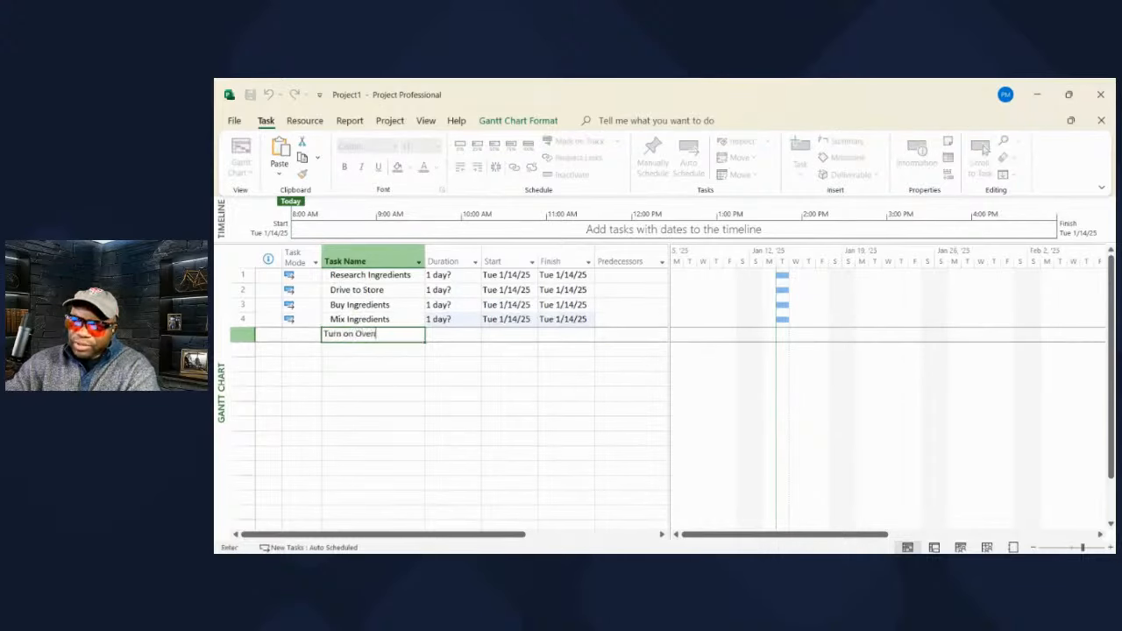
pyautogui.press('Return')
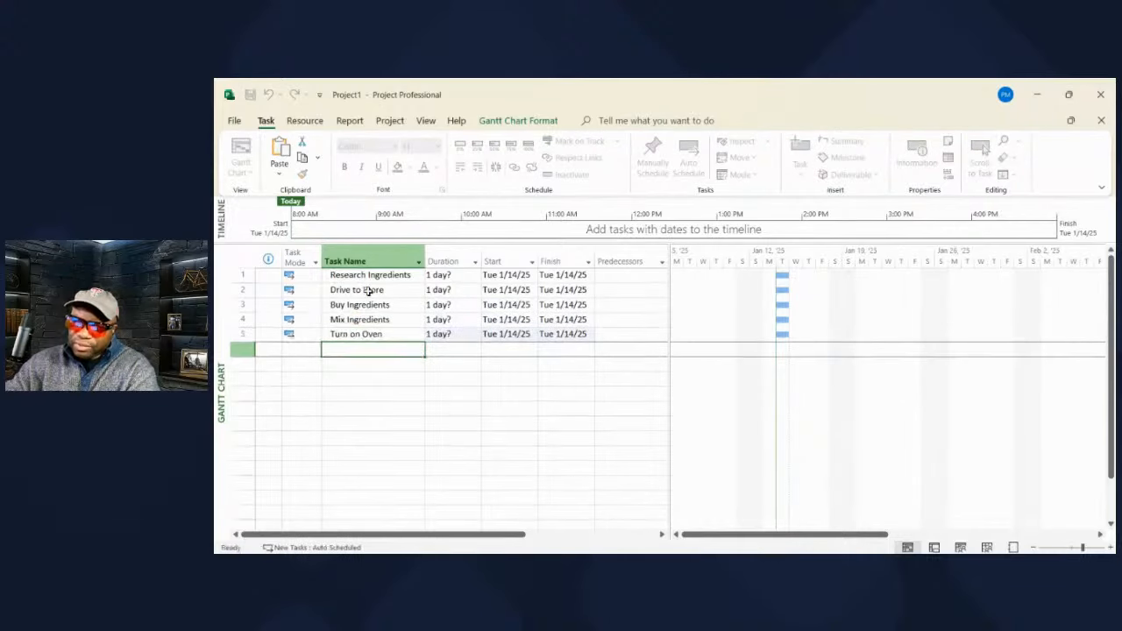
pyautogui.write('Bake Cake')
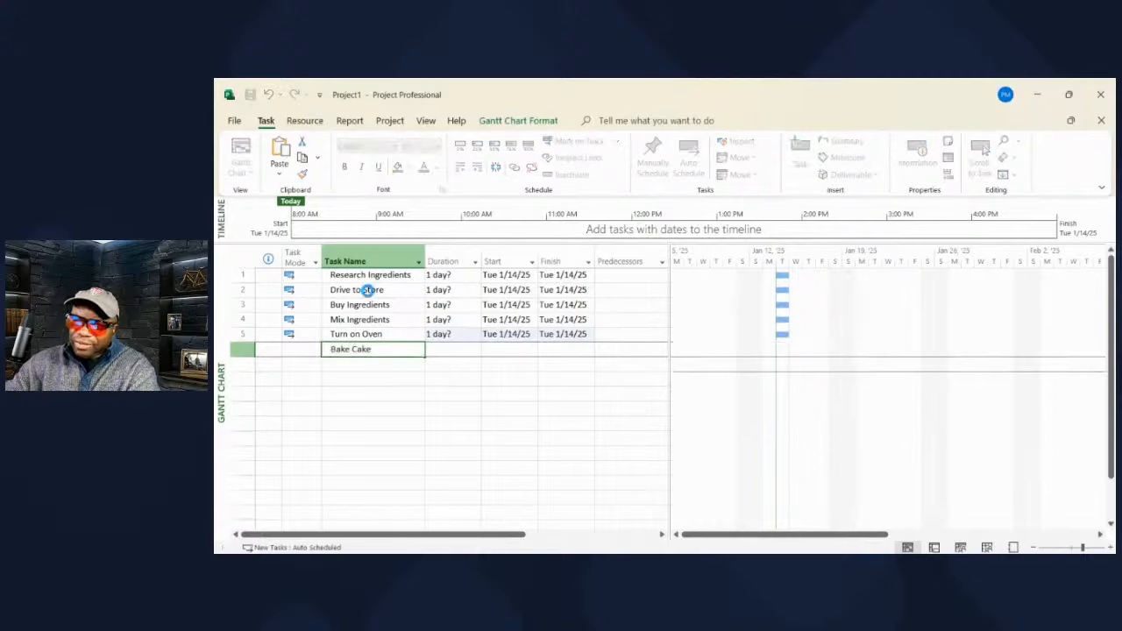
pyautogui.press('Return')
pyautogui.write('Eaist C')
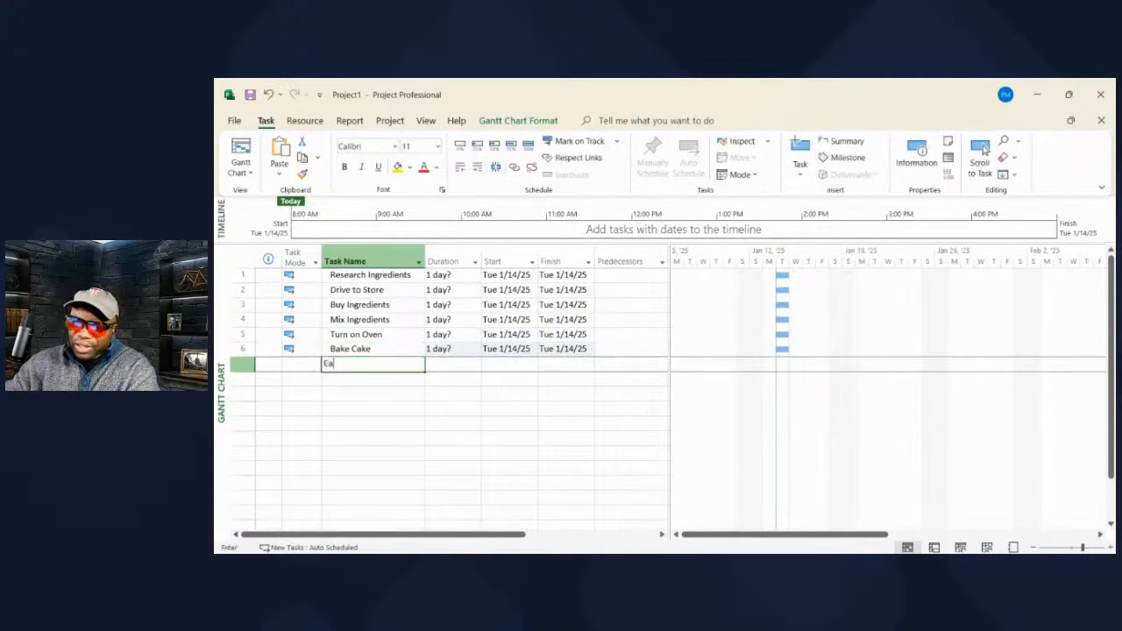
pyautogui.press('BackSpace')
pyautogui.press('BackSpace')
pyautogui.press('BackSpace')
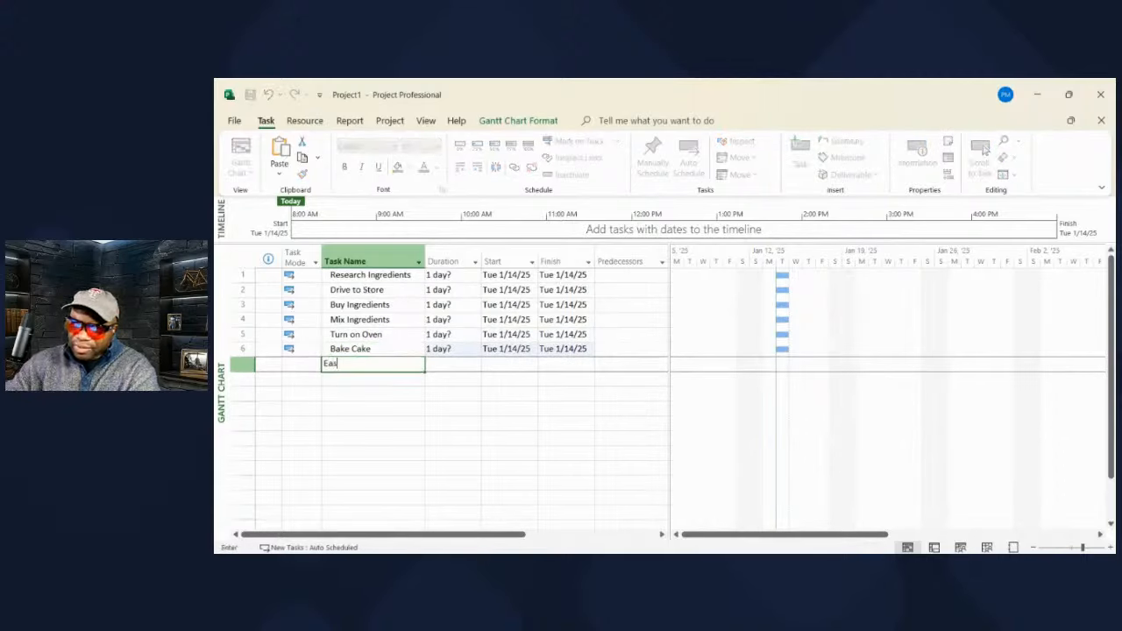
pyautogui.write('t Cake')
pyautogui.press('Return')
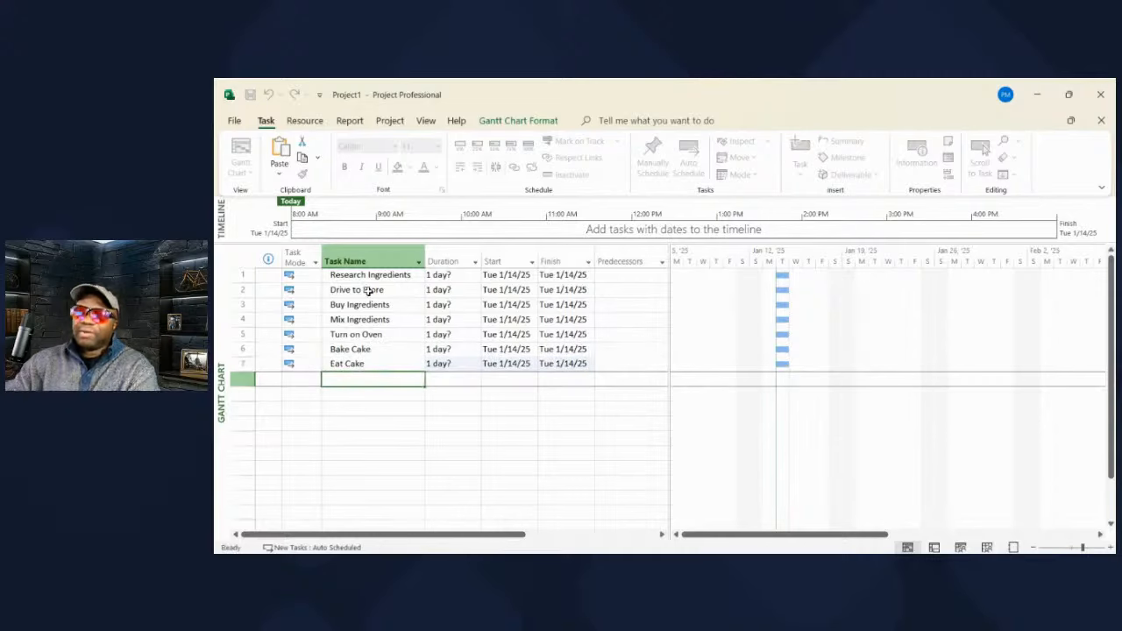
pyautogui.write('Cle')
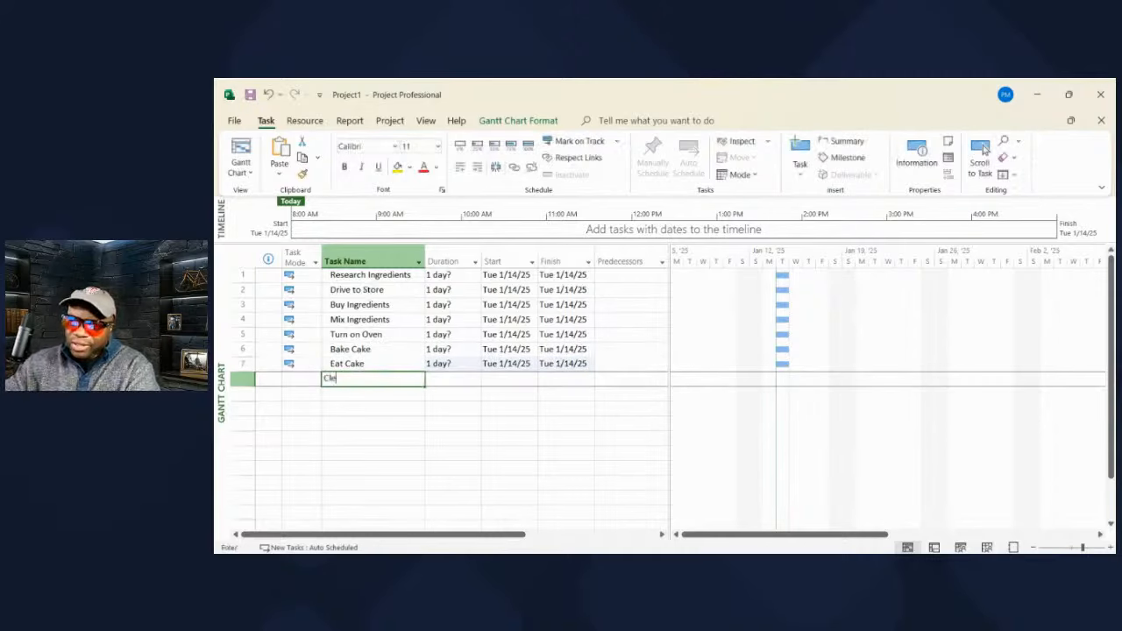
pyautogui.write('an Up')
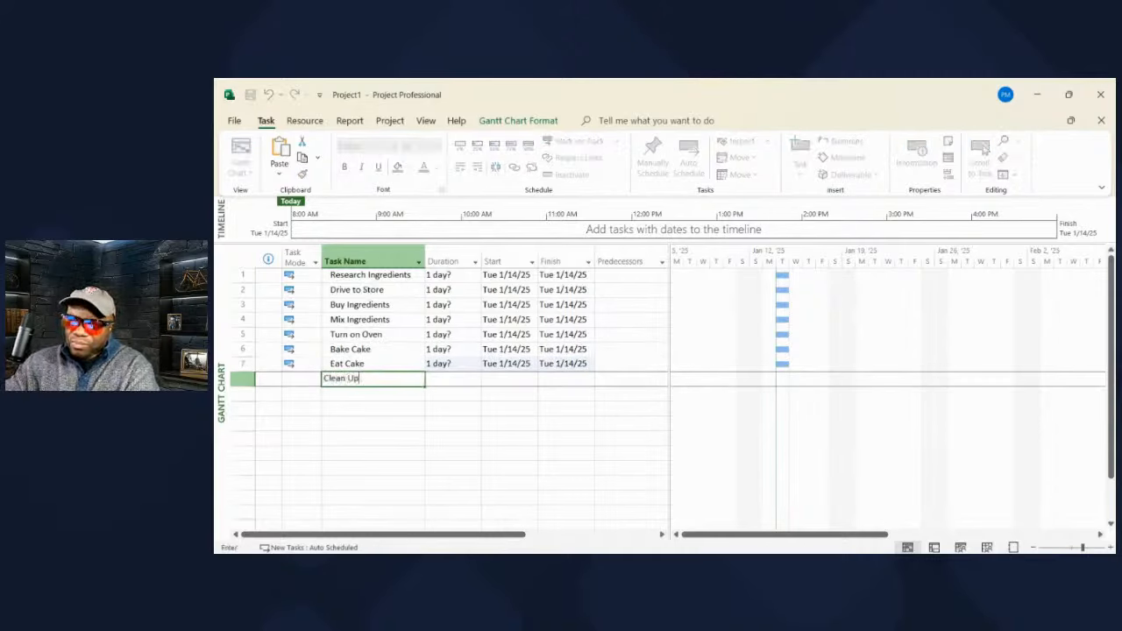
pyautogui.press('Return')
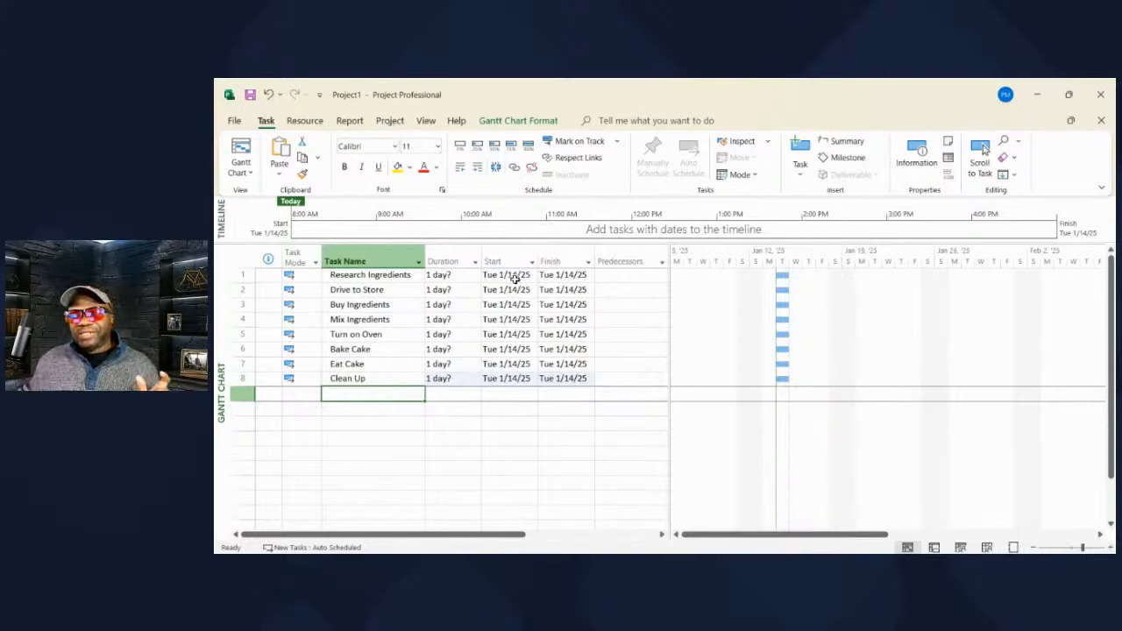
# - Switch the ribbon to the Project tab
pyautogui.click(387, 123)
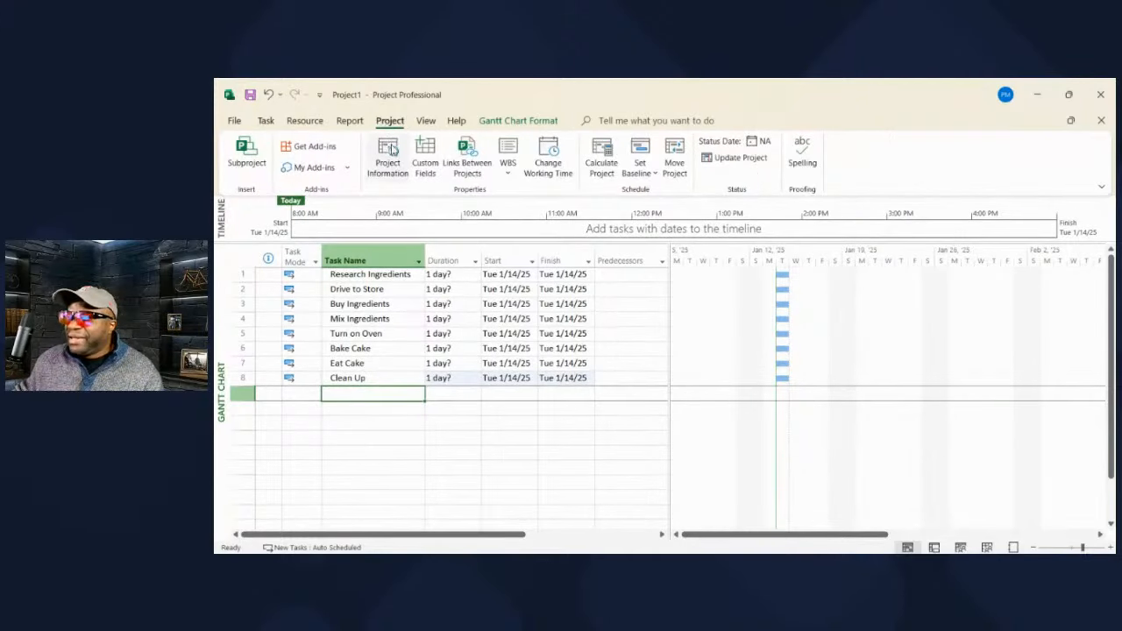
# - Bring up Project Information to change the project start date to 1/20/25
pyautogui.click(391, 153)
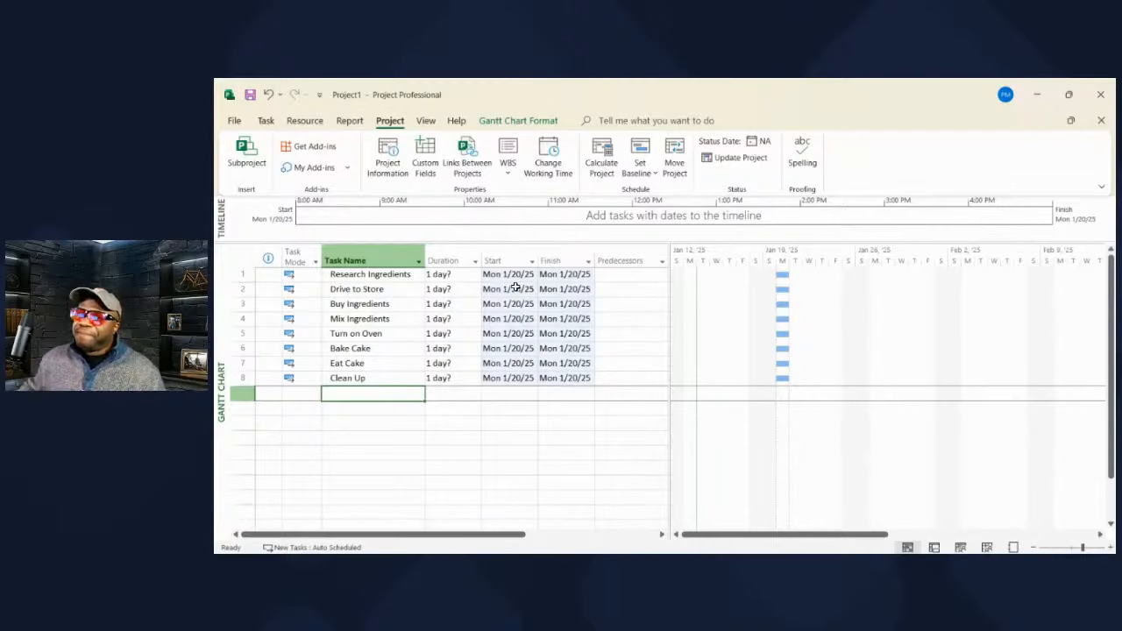
pyautogui.moveTo(378, 276); pyautogui.dragTo(369, 378)
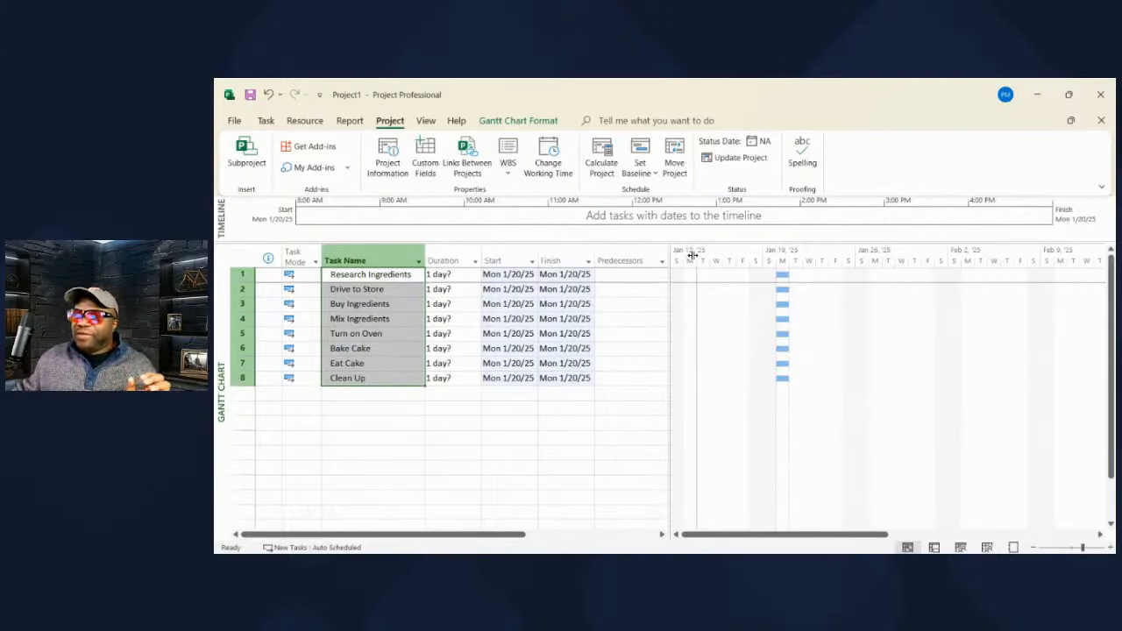
pyautogui.moveTo(670, 252); pyautogui.dragTo(693, 252)
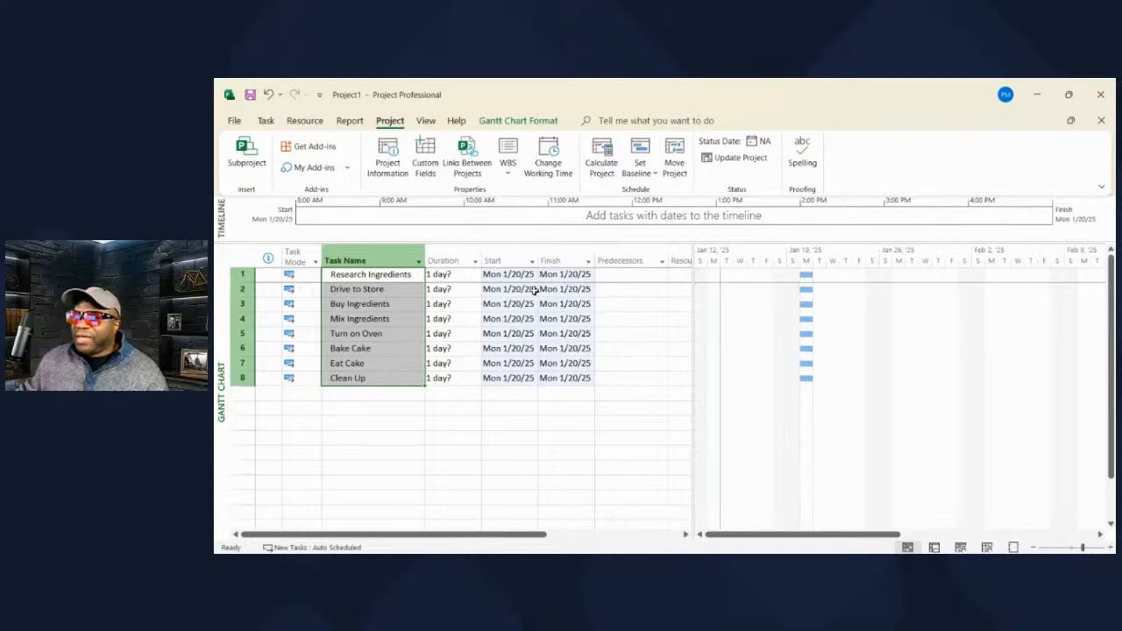
pyautogui.click(629, 277)
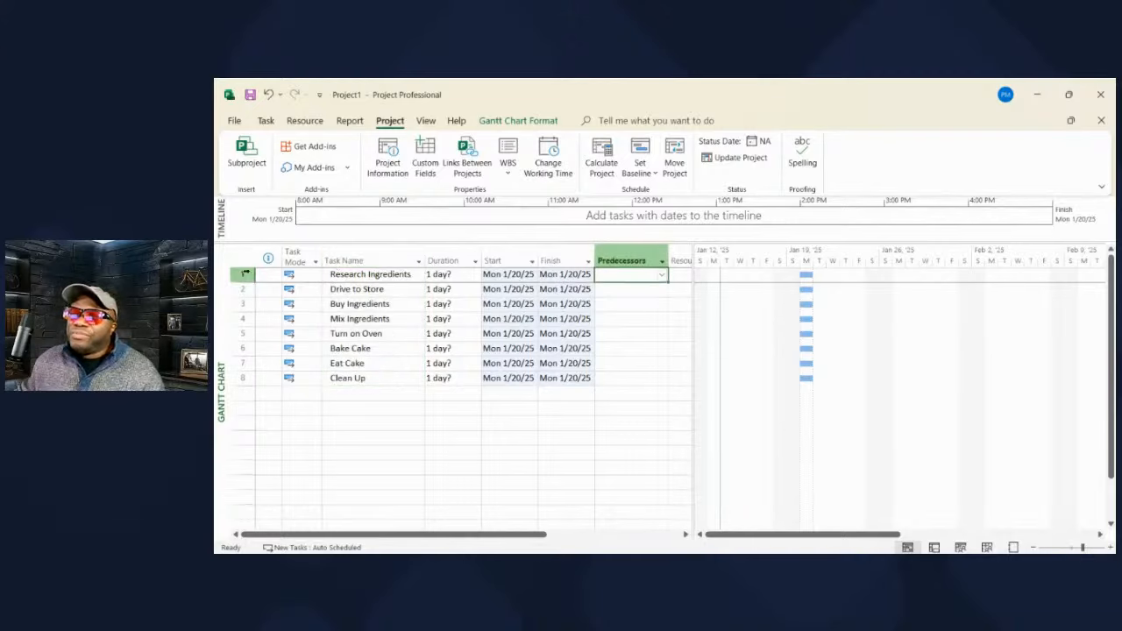
pyautogui.click(239, 274)
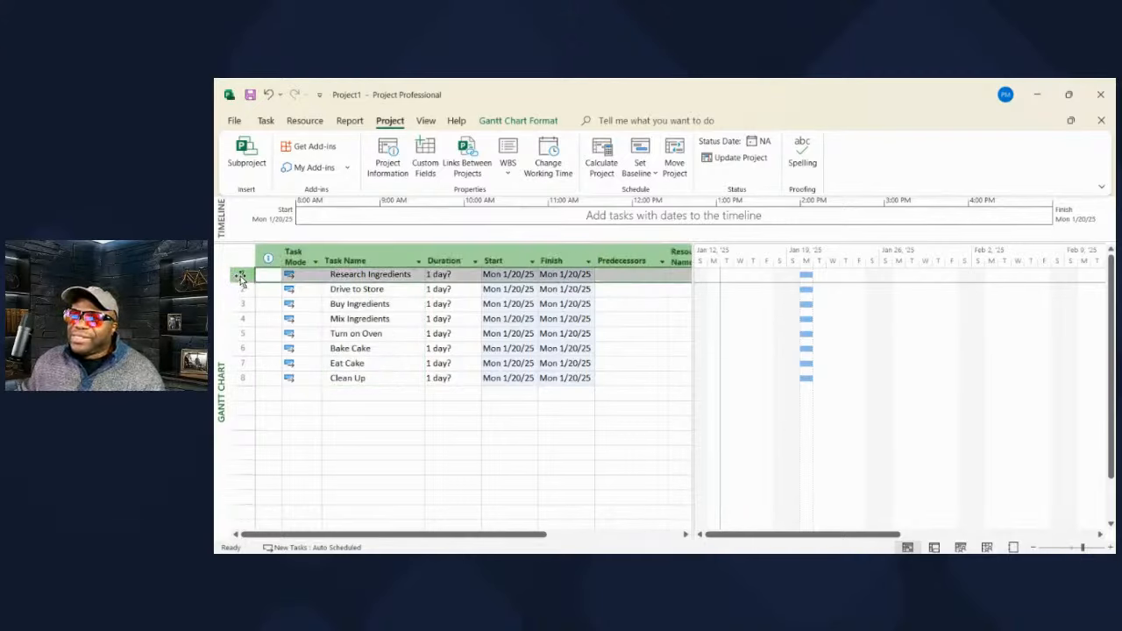
pyautogui.click(238, 289)
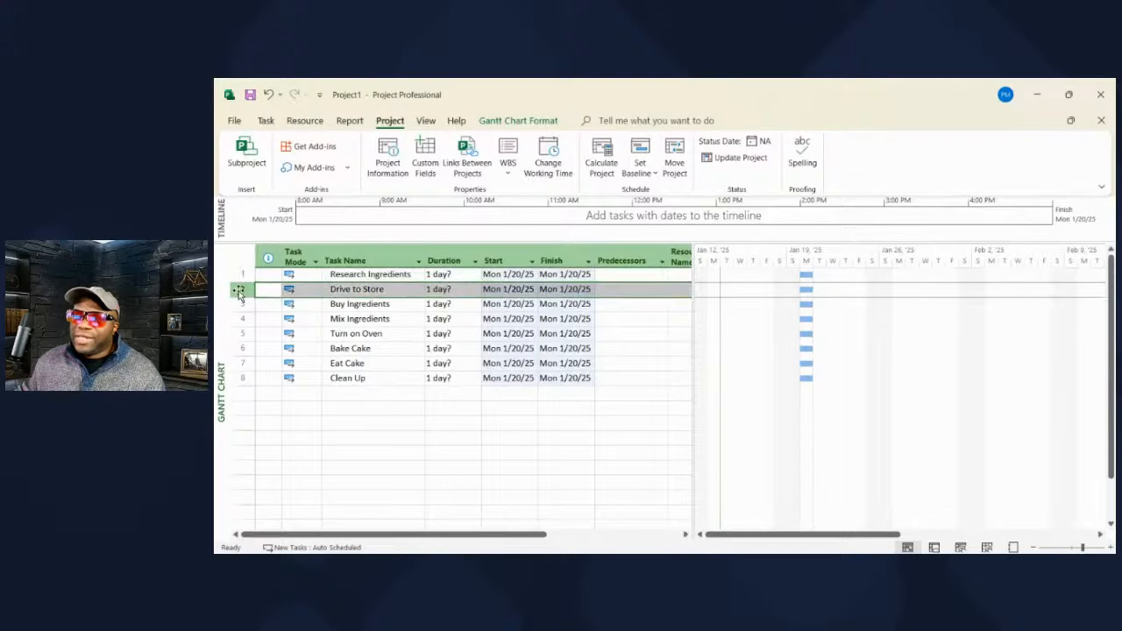
pyautogui.click(240, 274)
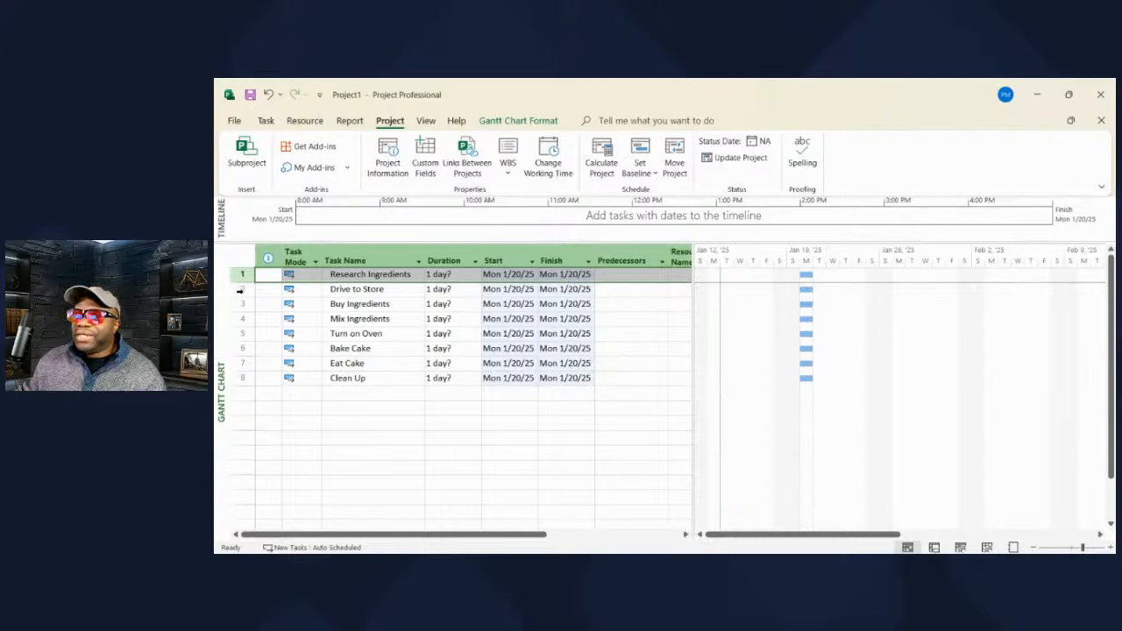
pyautogui.click(640, 291)
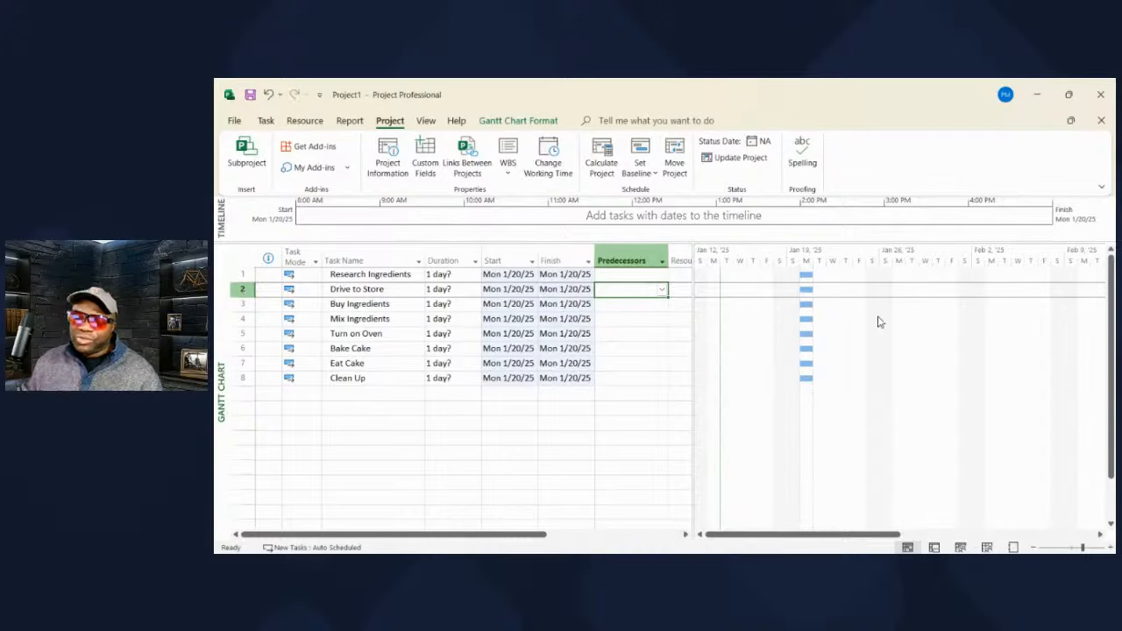
# - Give tasks 2–8 predecessors 1 through 7, chaining each task to the one before
pyautogui.write('1')
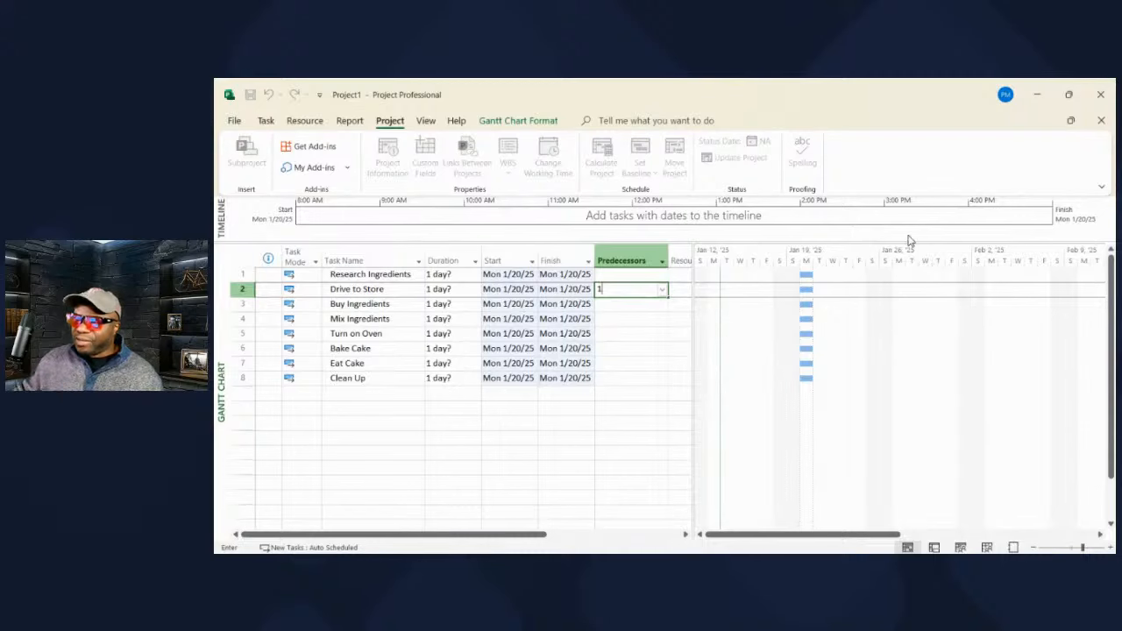
pyautogui.press('Return')
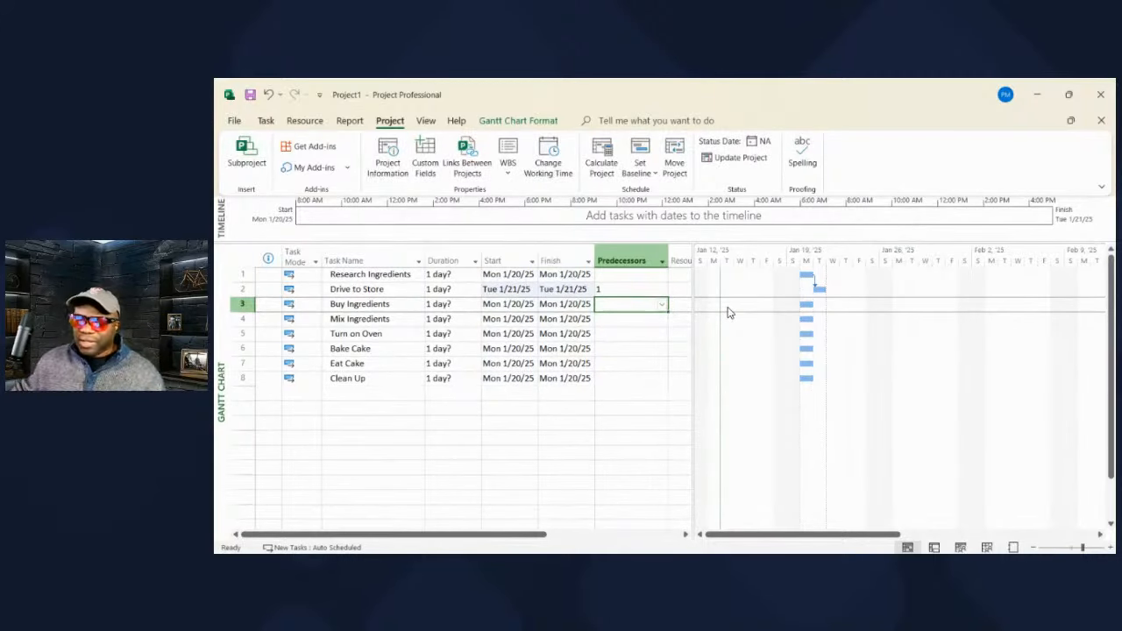
pyautogui.write('2')
pyautogui.press('Return')
pyautogui.write('3')
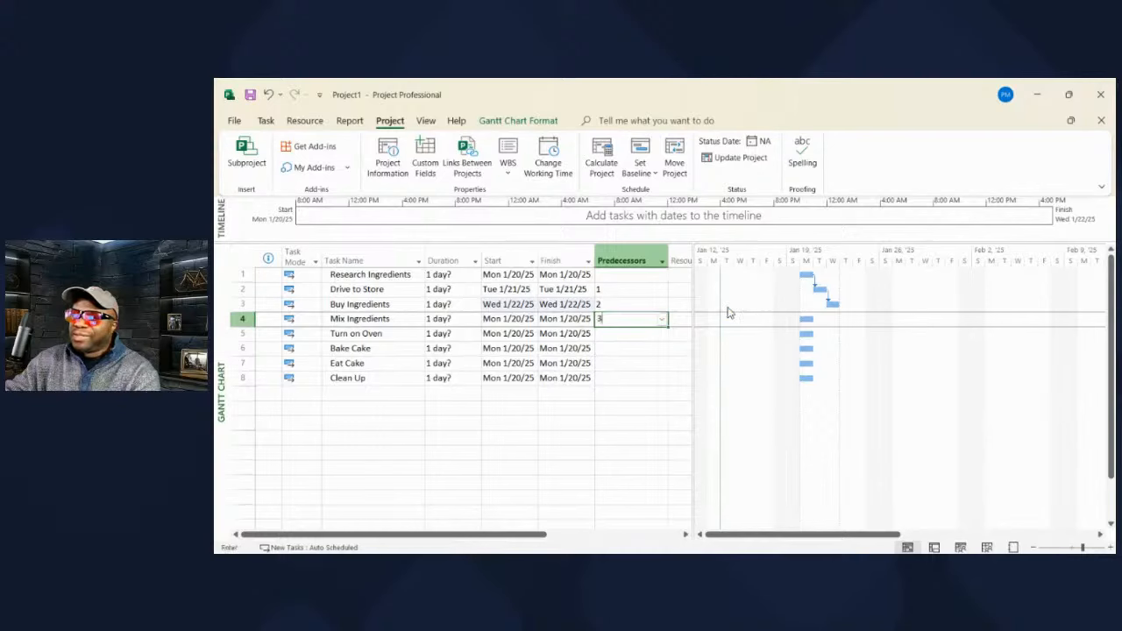
pyautogui.press('Return')
pyautogui.write('4')
pyautogui.press('Return')
pyautogui.write('5')
pyautogui.press('Return')
pyautogui.write('6')
pyautogui.press('Return')
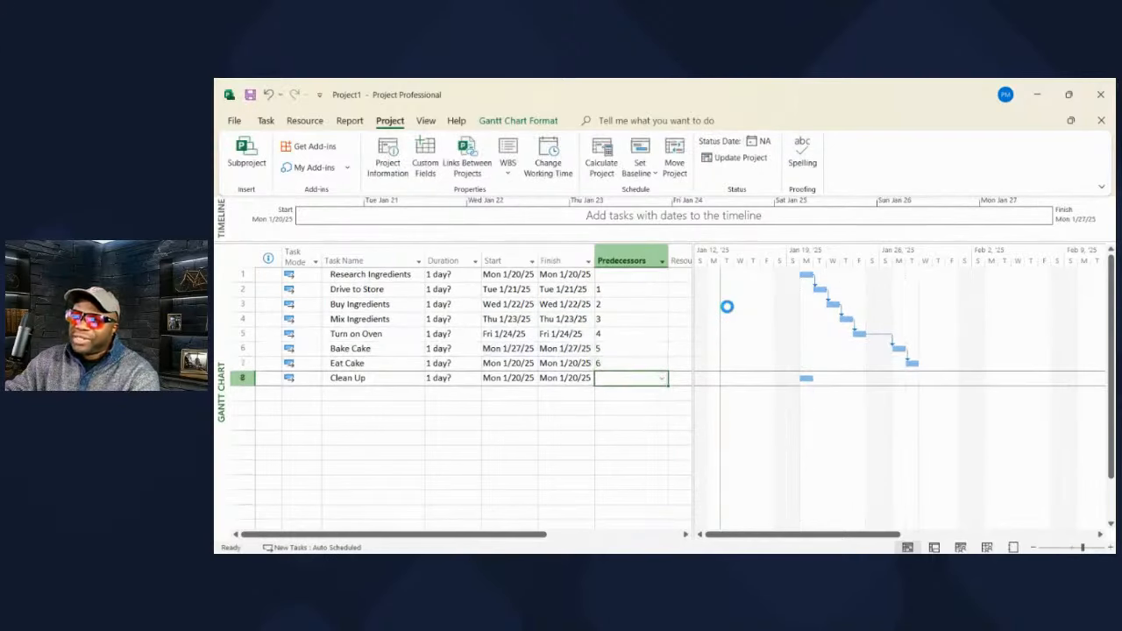
pyautogui.write('7')
pyautogui.press('Return')
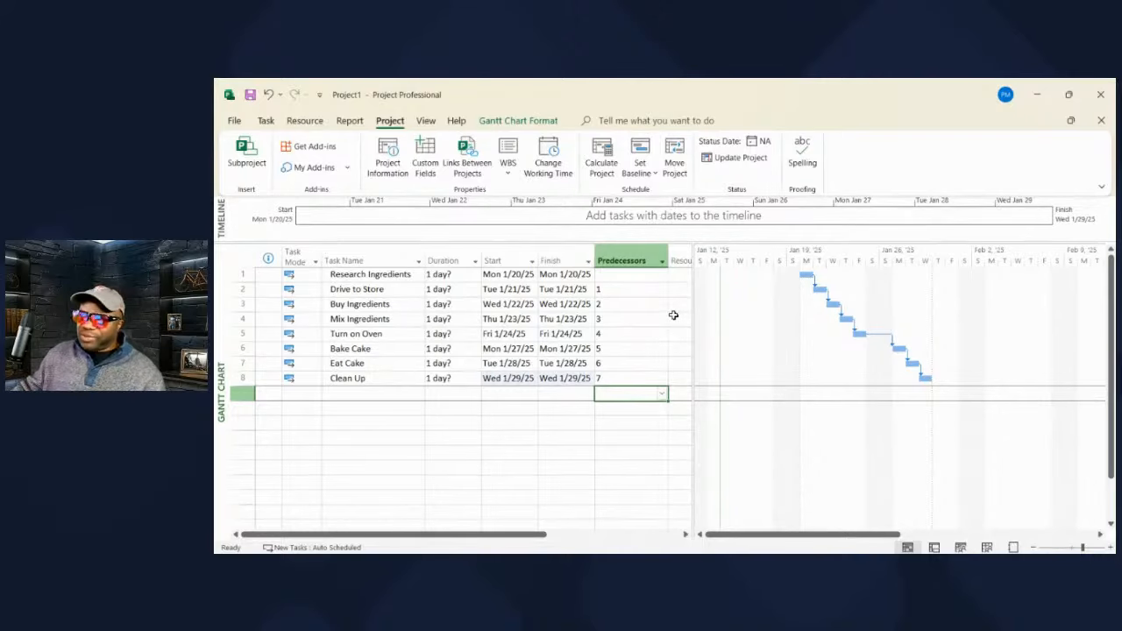
pyautogui.doubleClick(616, 334)
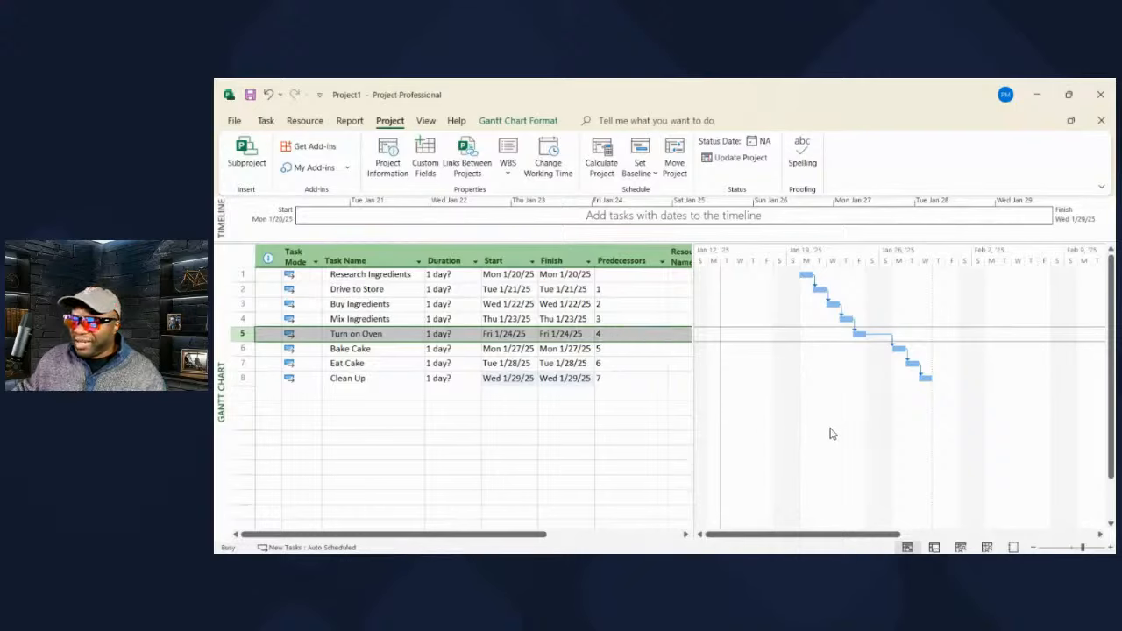
# - Change Turn on Oven's predecessor to 4SS, starting it with Mix Ingredients
pyautogui.click(646, 335)
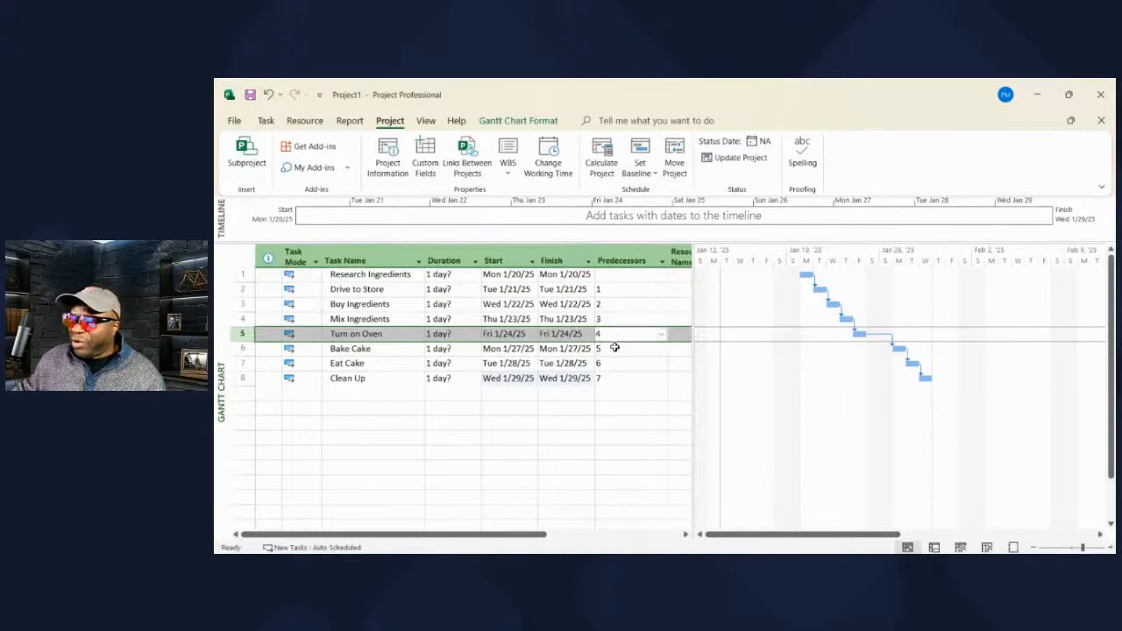
pyautogui.click(612, 336)
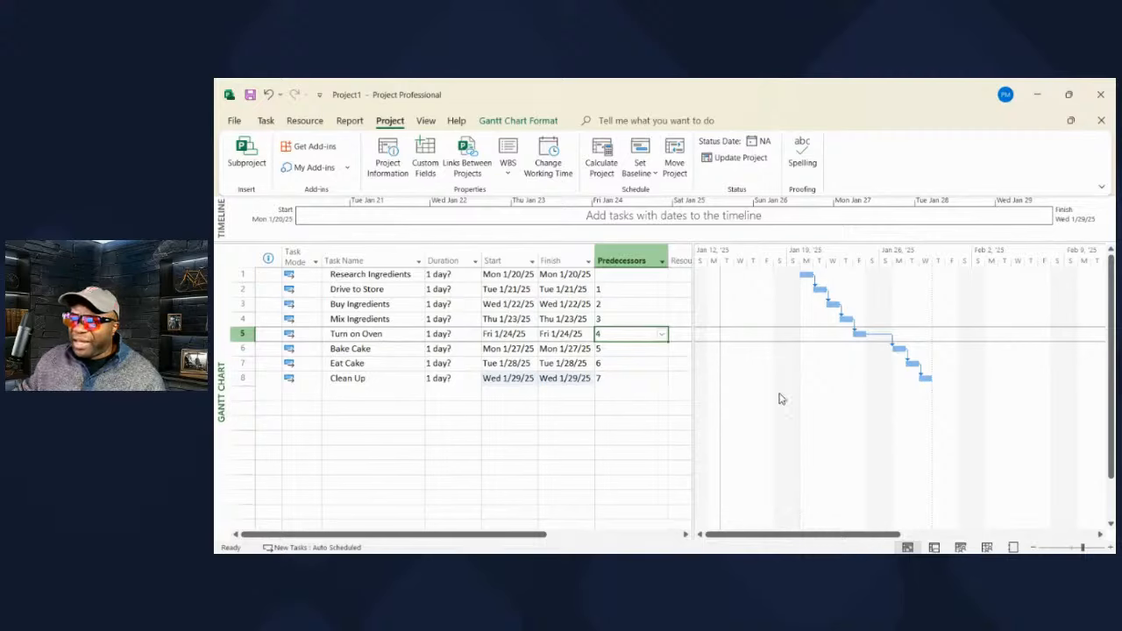
pyautogui.write('4SS')
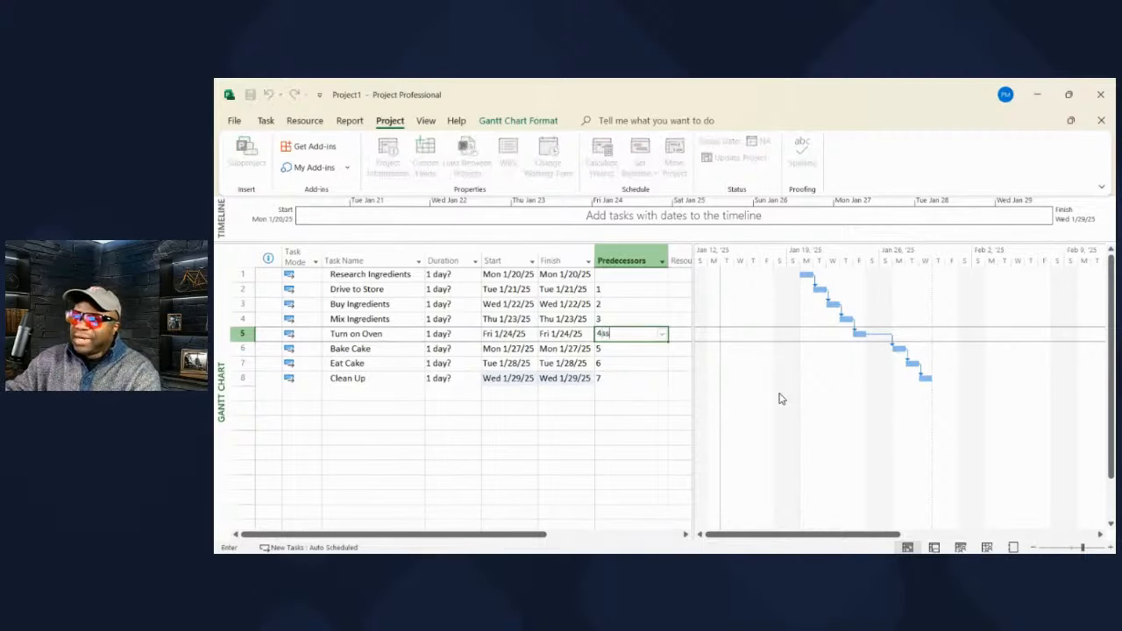
pyautogui.press('Return')
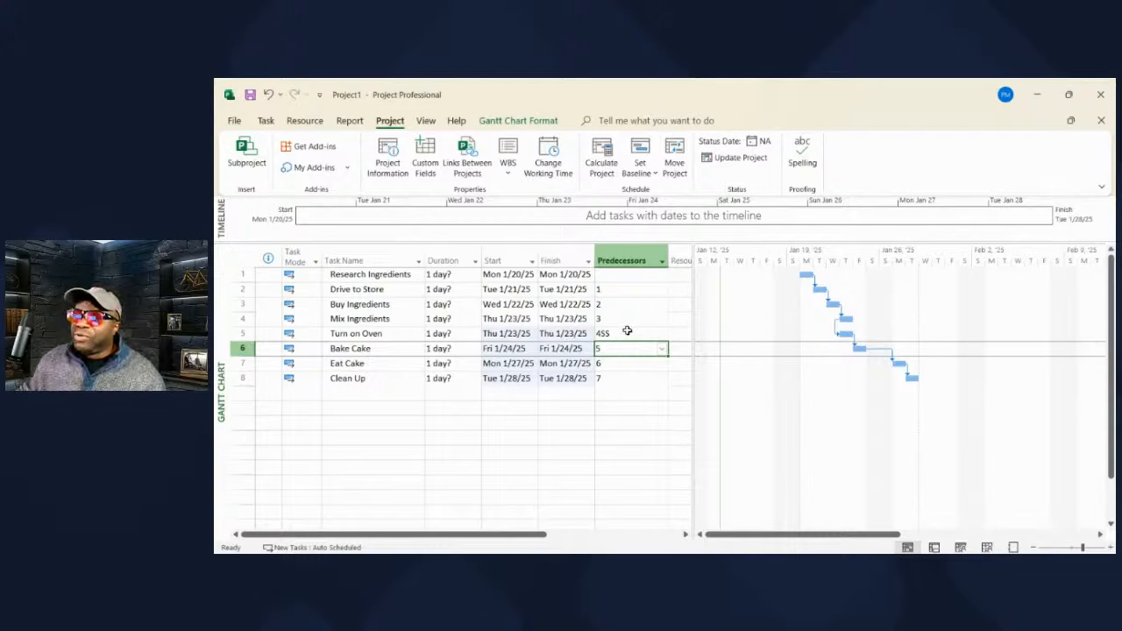
# - Add a ninth task named Customer Happy
pyautogui.click(336, 392)
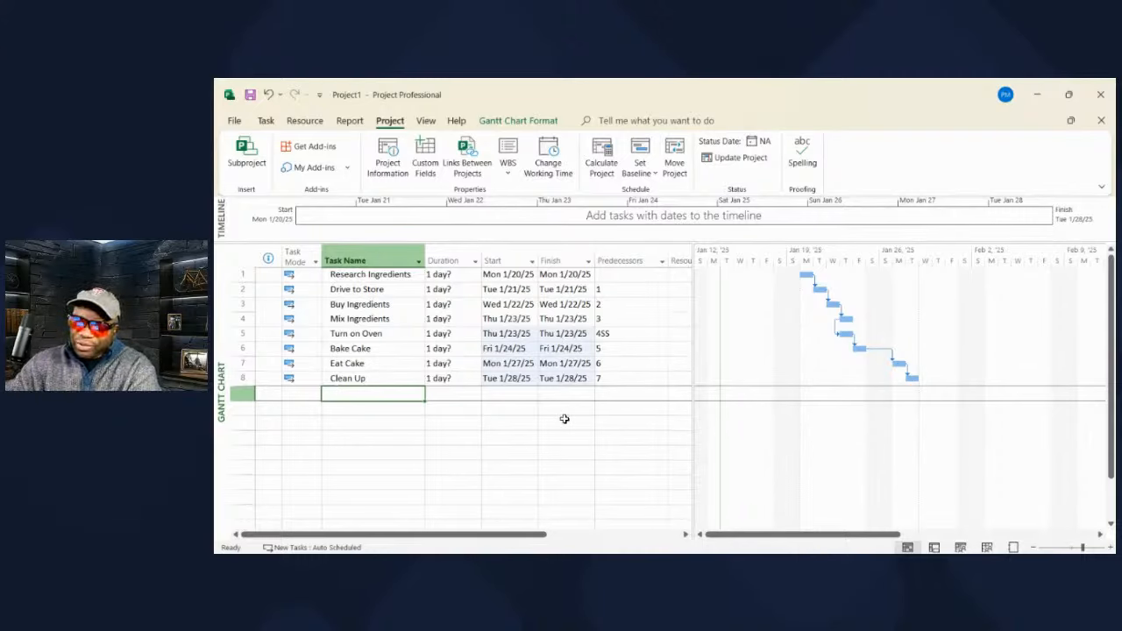
pyautogui.write('Cus')
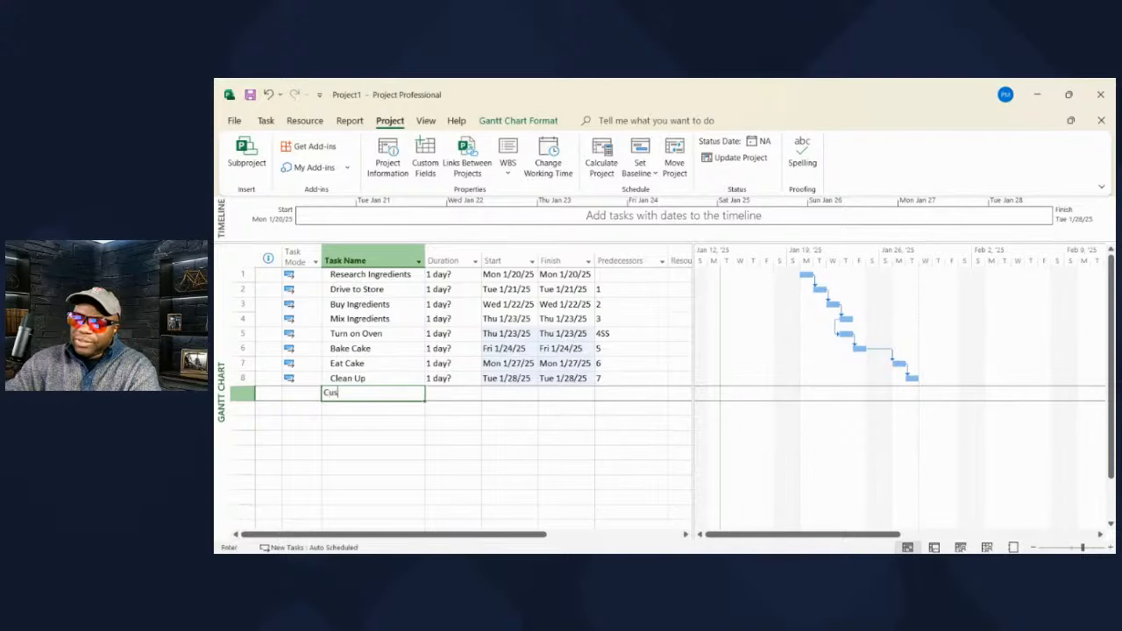
pyautogui.write('tomer Happy')
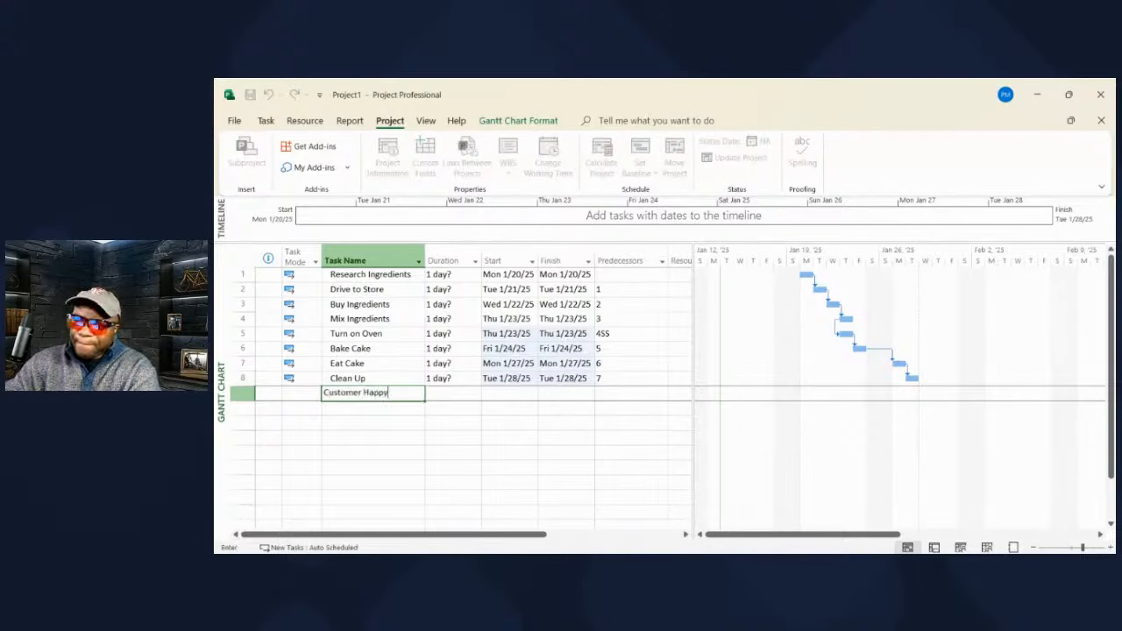
pyautogui.press('Return')
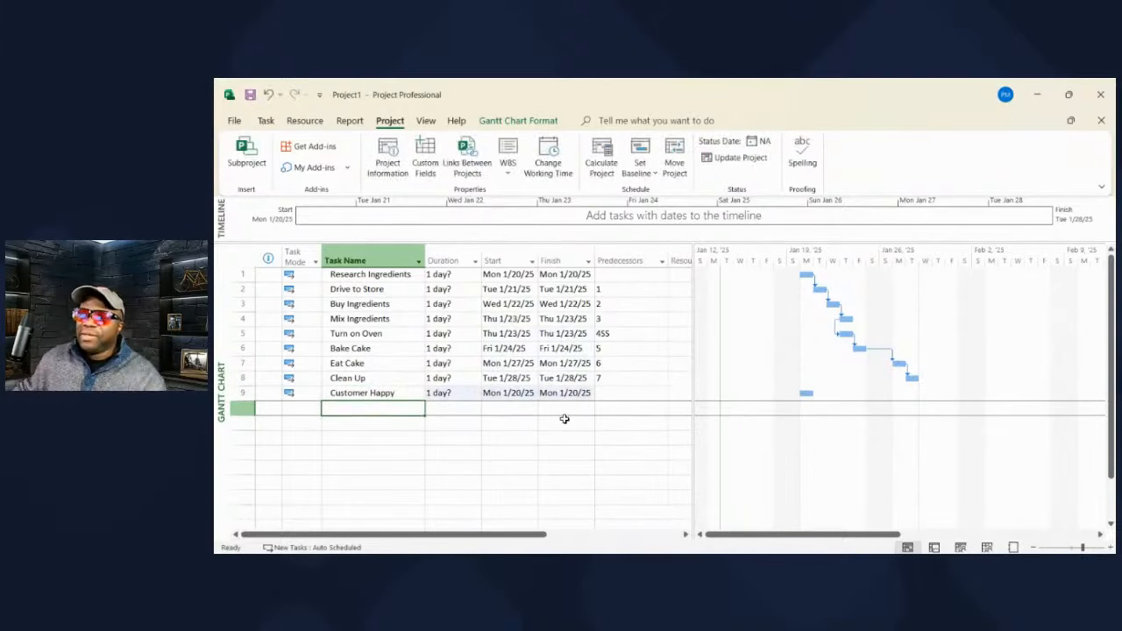
# - Set Customer Happy's predecessor to 8FF, a finish-to-finish link with Clean Up
pyautogui.click(623, 396)
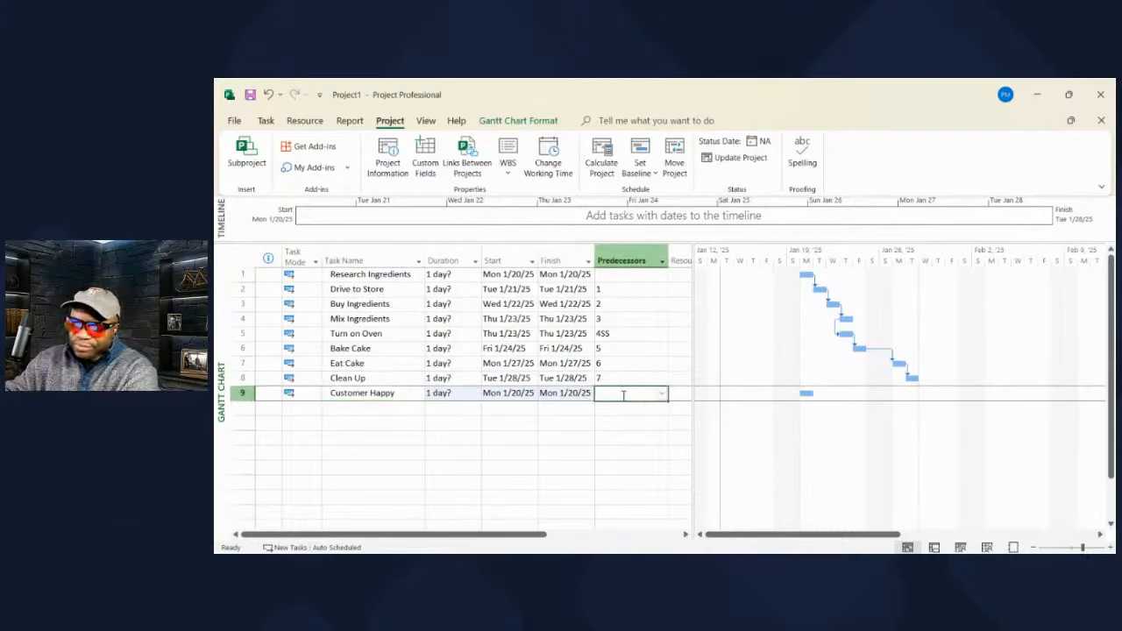
pyautogui.write('8')
pyautogui.press('Return')
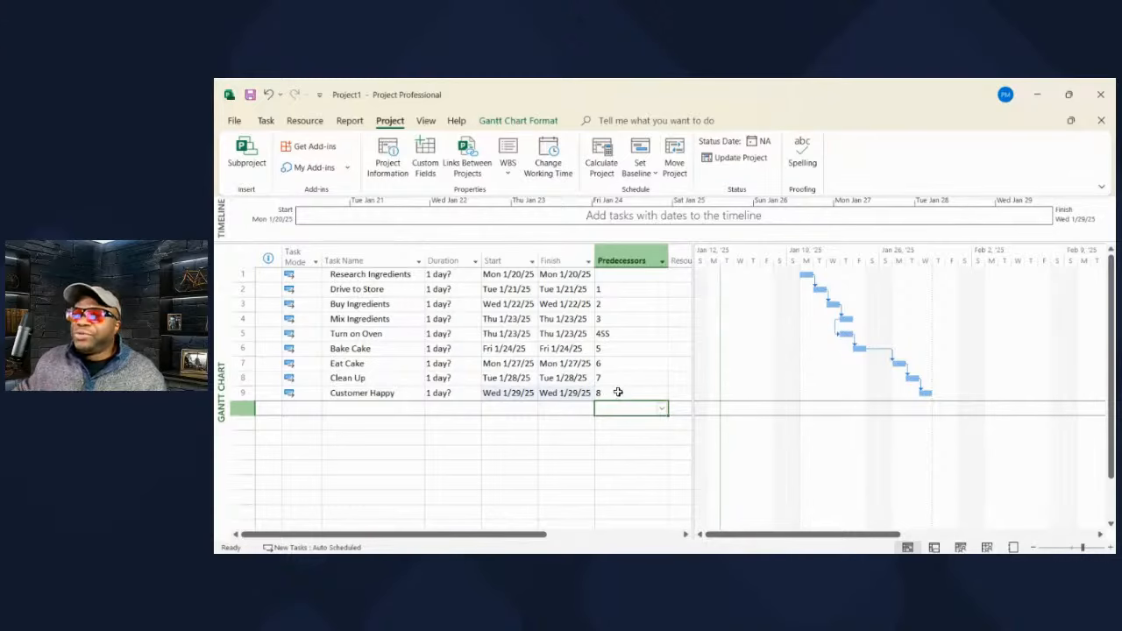
pyautogui.click(620, 393)
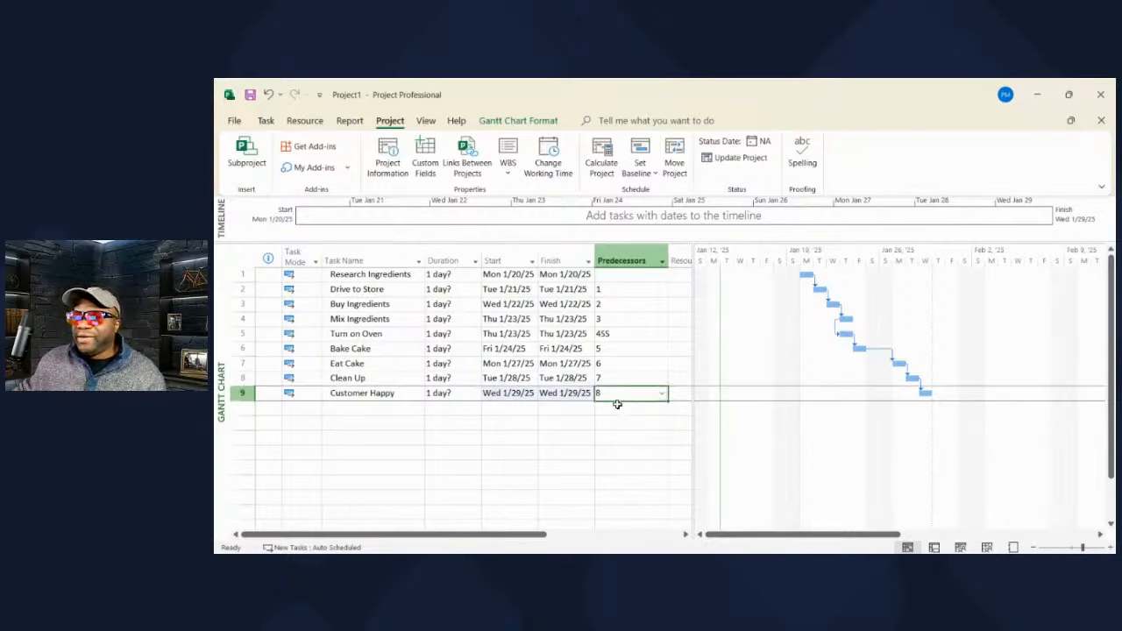
pyautogui.click(618, 418)
pyautogui.click(614, 390)
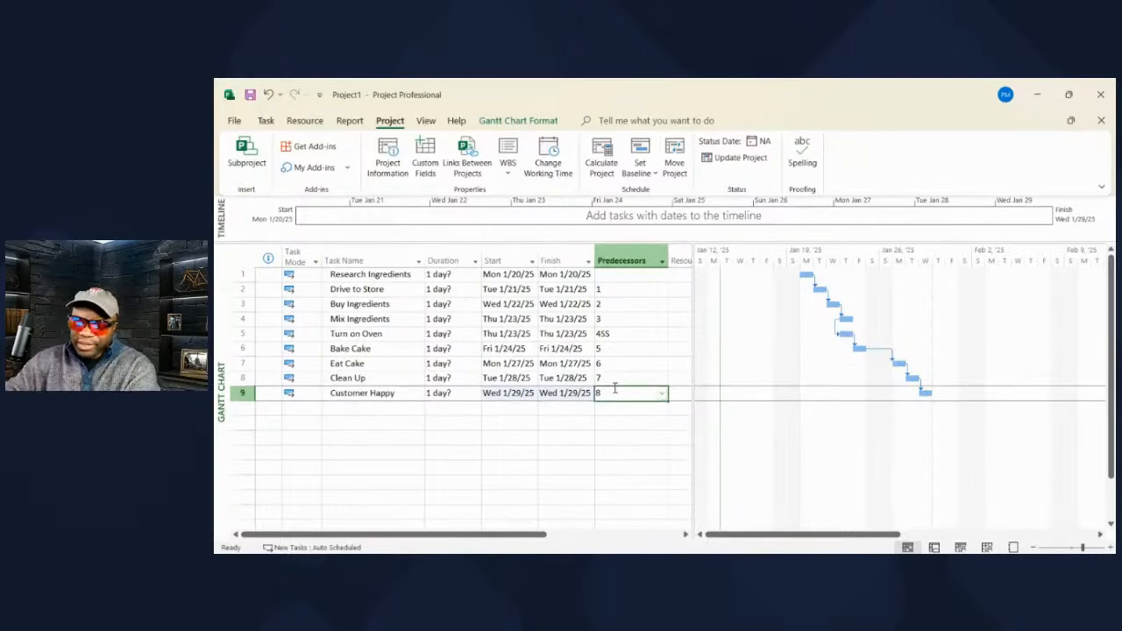
pyautogui.click(615, 388)
pyautogui.write('FF')
pyautogui.press('Return')
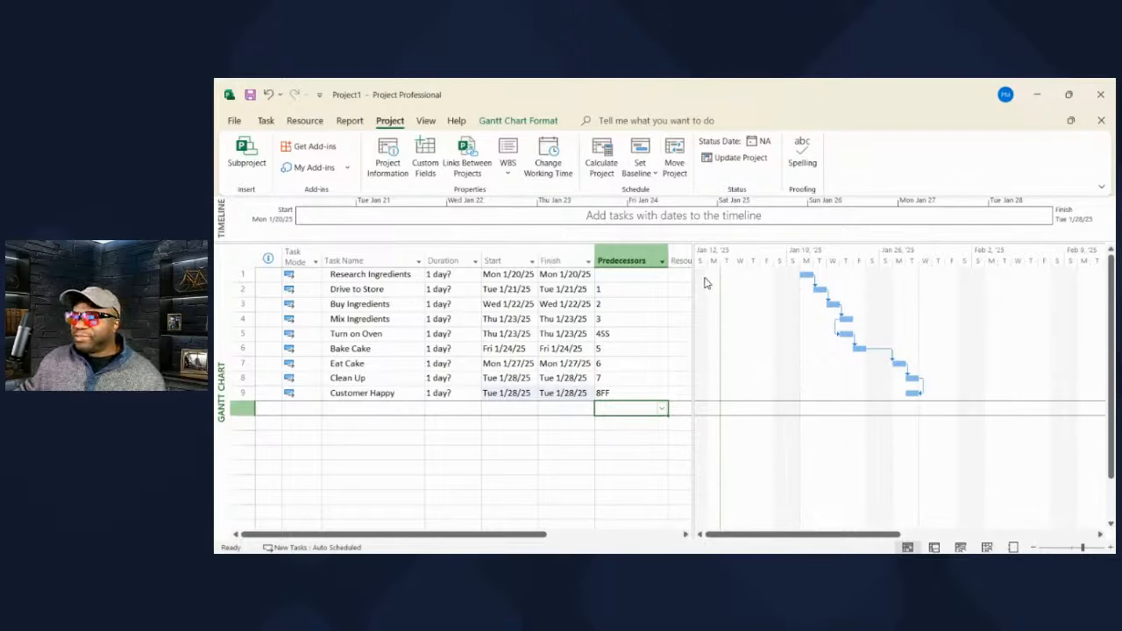
# - Widen the task table until Resource Names shows, then select and deselect the Task Name column
pyautogui.moveTo(694, 266); pyautogui.dragTo(739, 268)
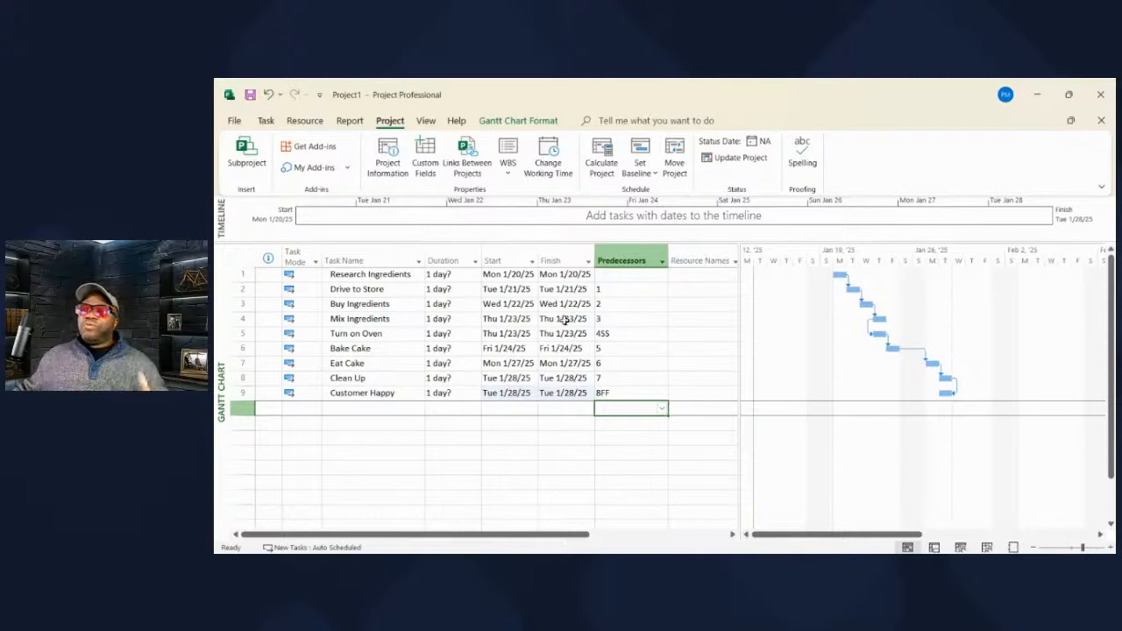
pyautogui.click(386, 261)
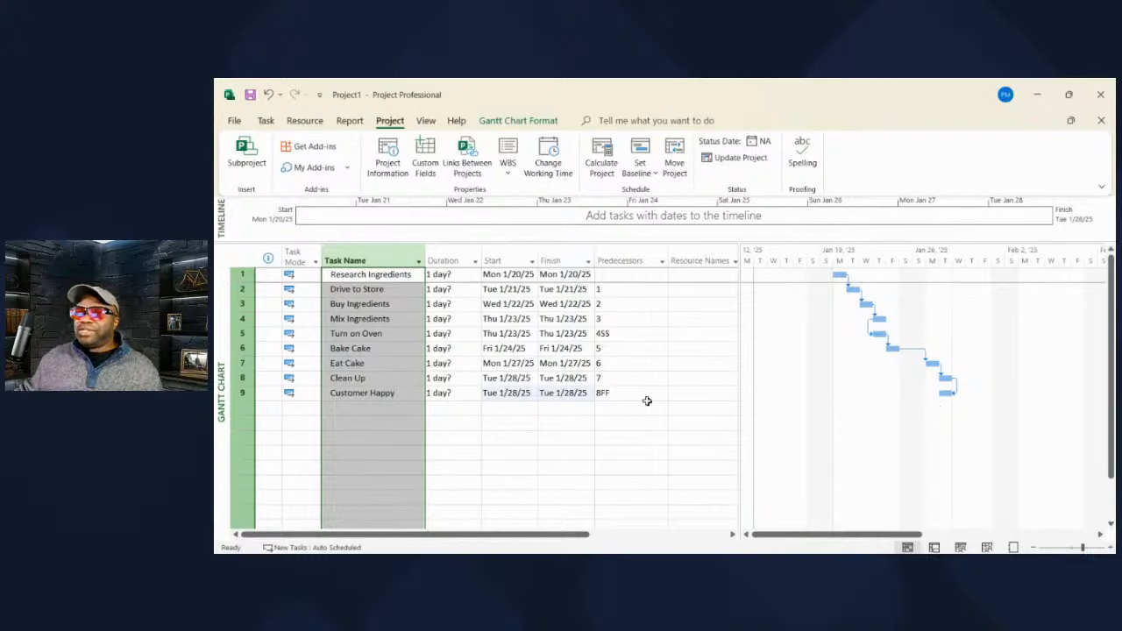
pyautogui.click(458, 408)
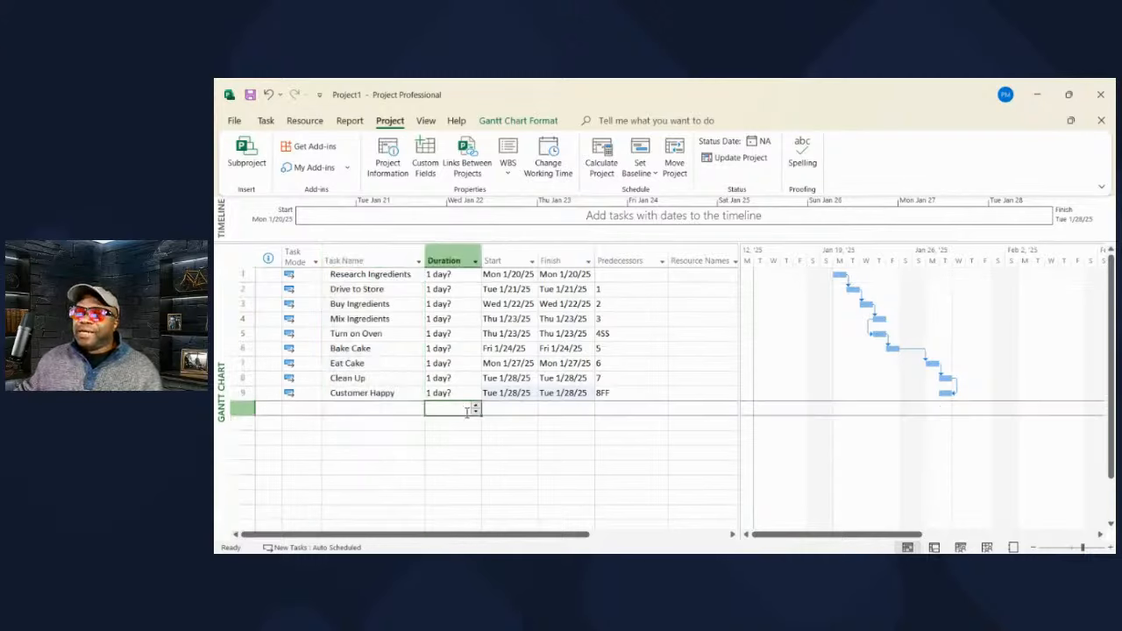
pyautogui.click(396, 407)
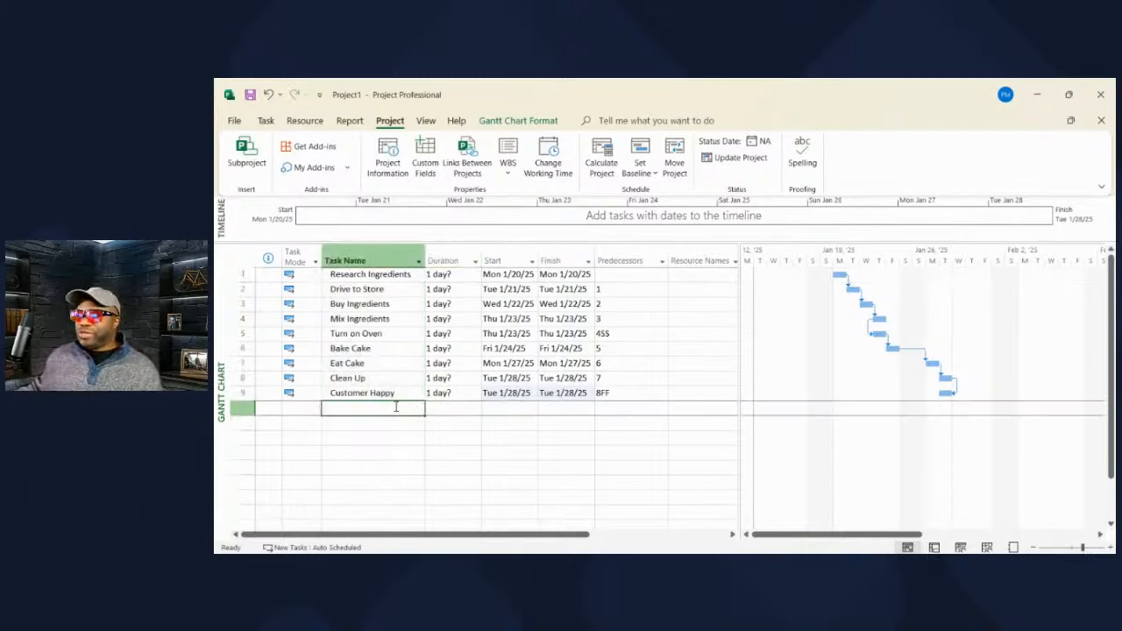
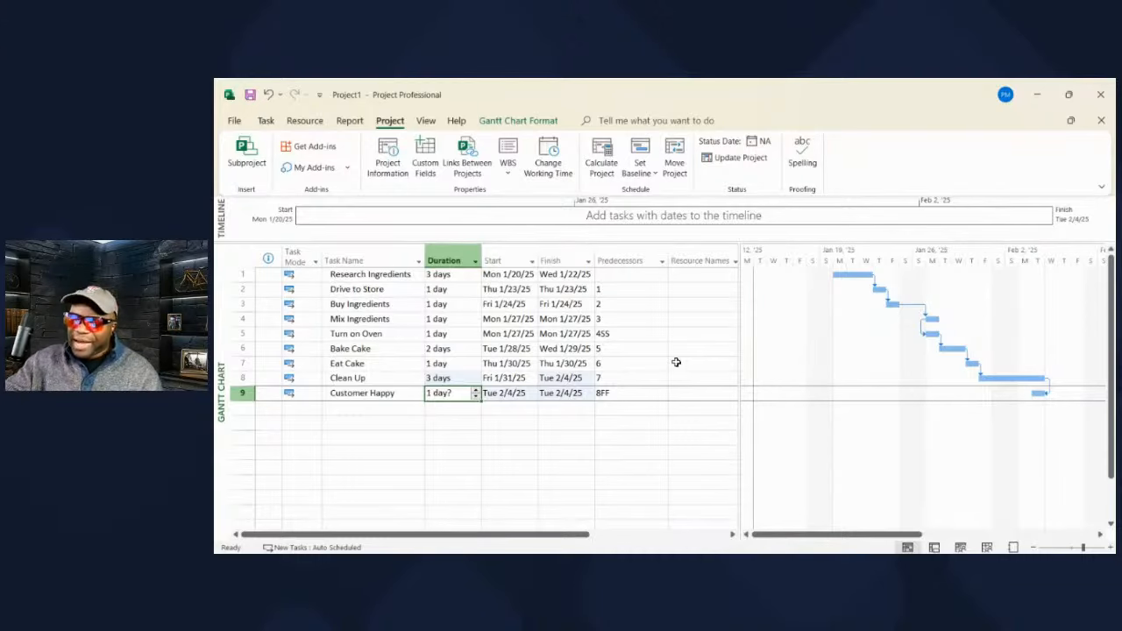
# - Give Customer Happy a 0-day duration, then widen the table and select the Start and Finish columns
pyautogui.write('0')
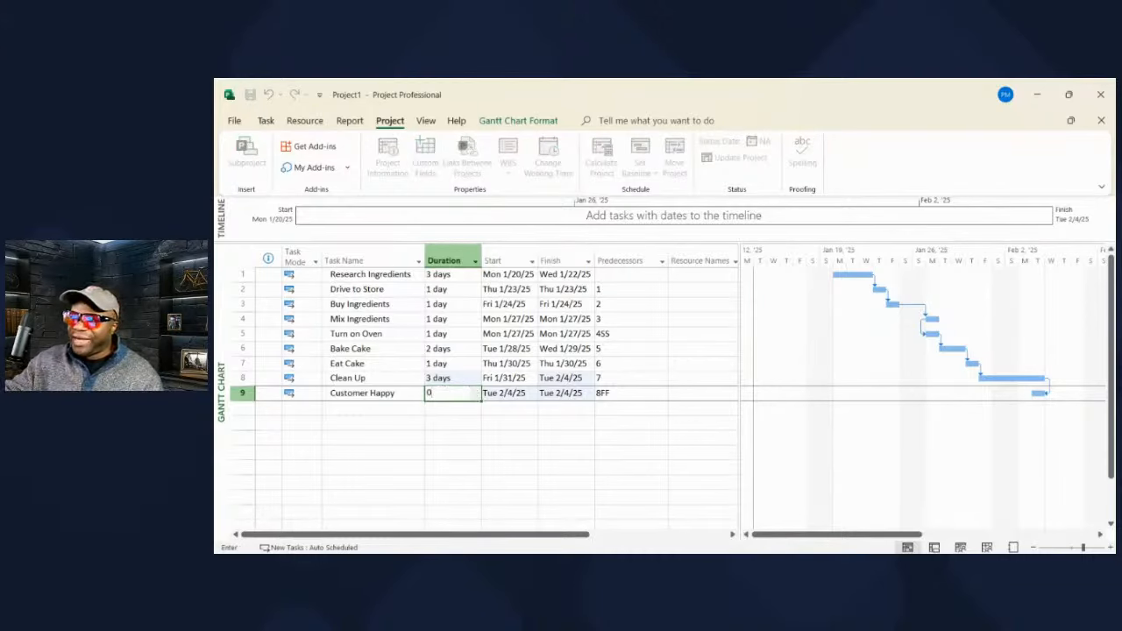
pyautogui.press('Return')
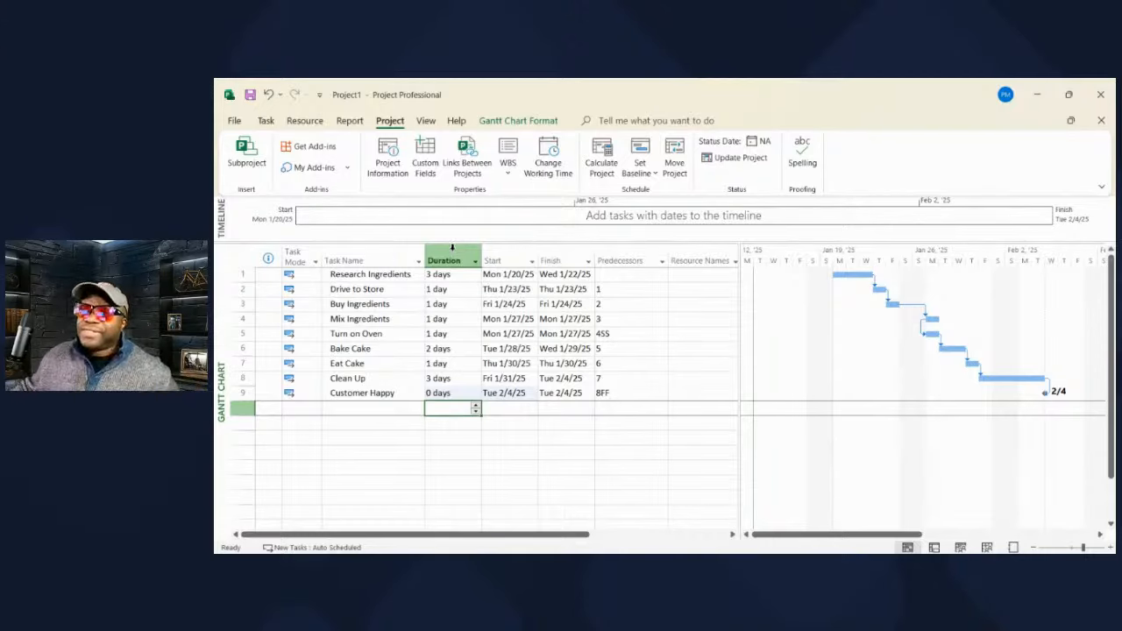
pyautogui.moveTo(1064, 286)
pyautogui.mouseDown()
pyautogui.moveTo(1109, 286)
pyautogui.moveTo(1082, 288)
pyautogui.mouseUp()
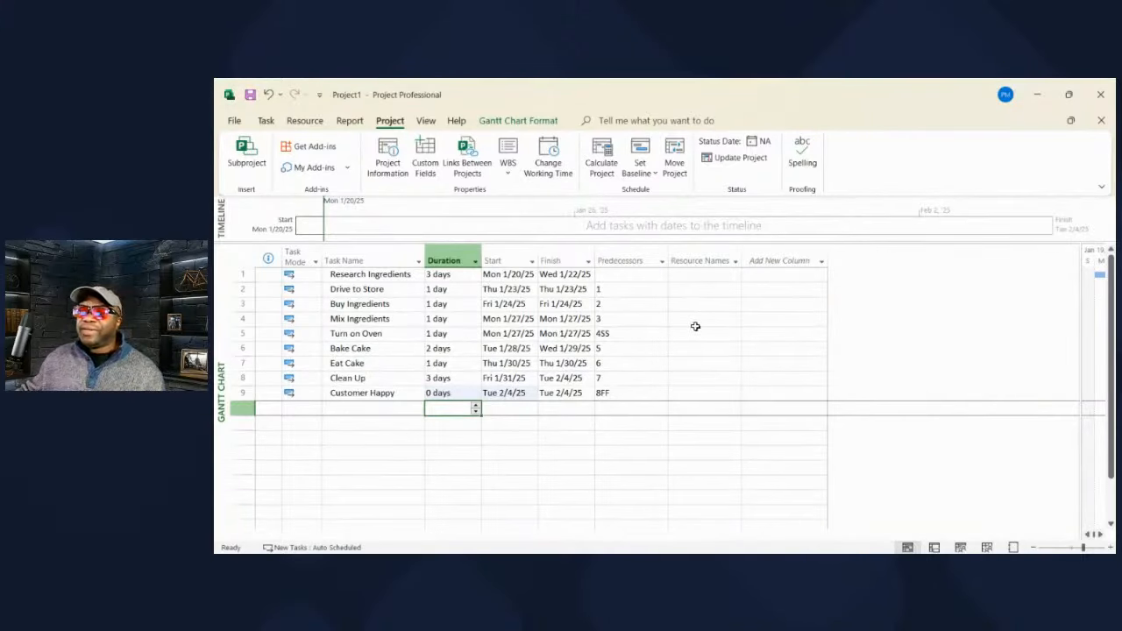
pyautogui.click(502, 254)
pyautogui.click(569, 249)
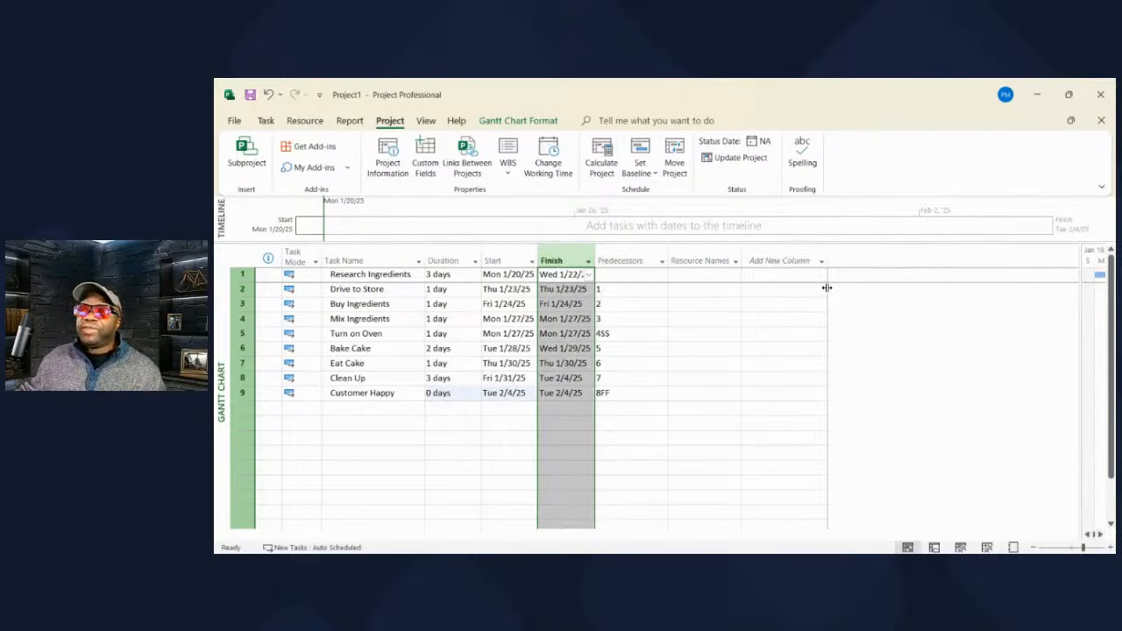
# - Move the table/chart divider and select Drive to Store's Resource Names cell
pyautogui.moveTo(827, 288); pyautogui.dragTo(831, 289)
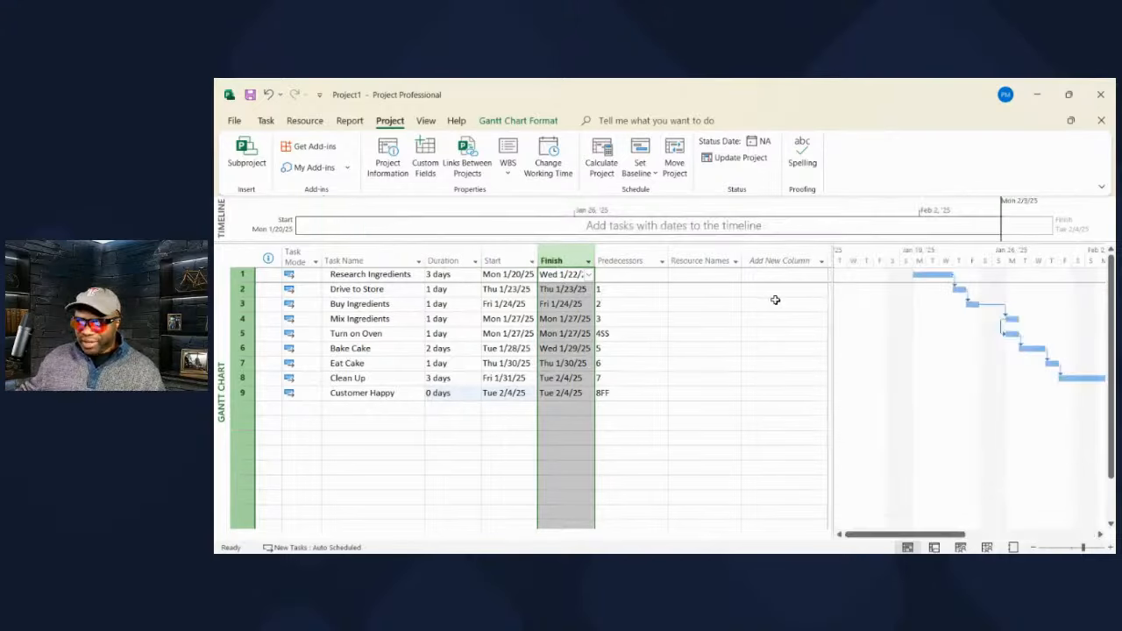
pyautogui.click(689, 291)
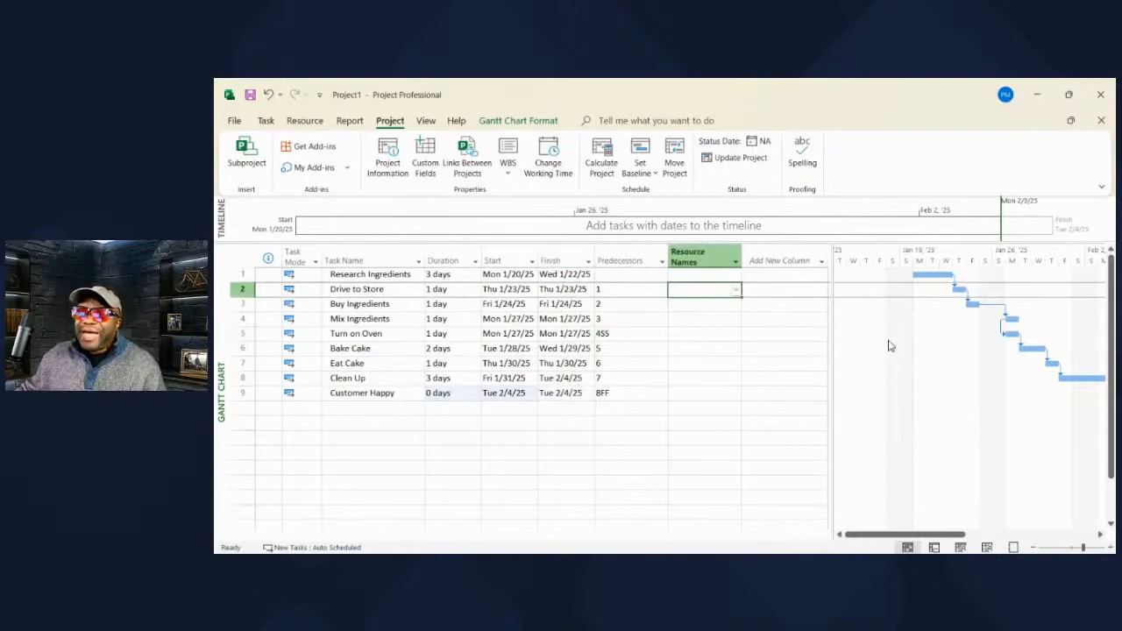
pyautogui.click(809, 288)
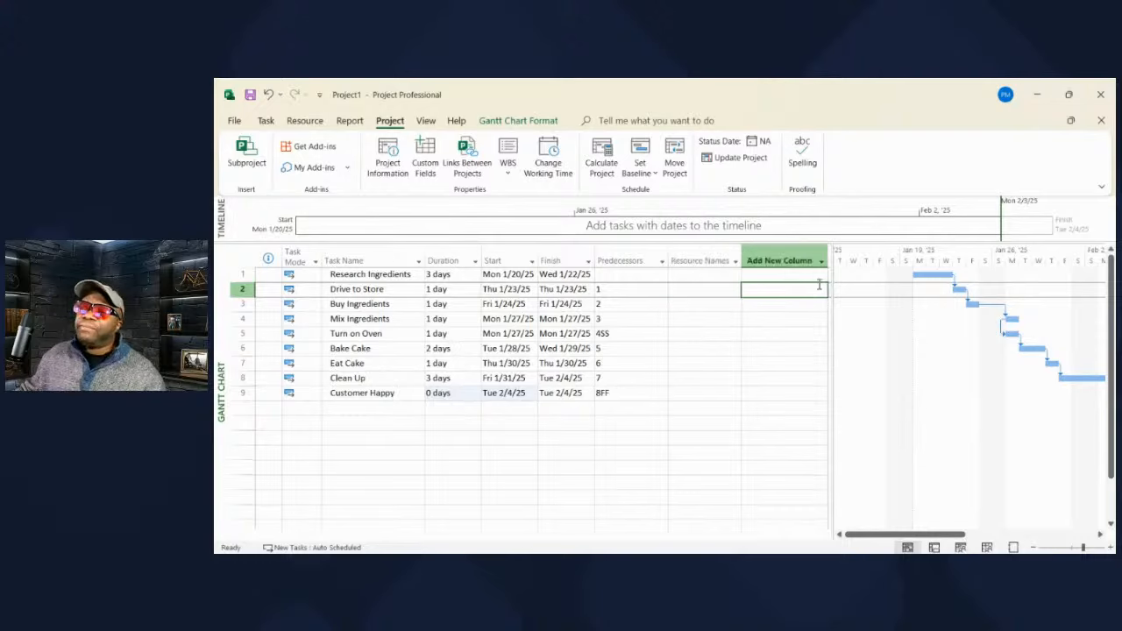
pyautogui.click(703, 291)
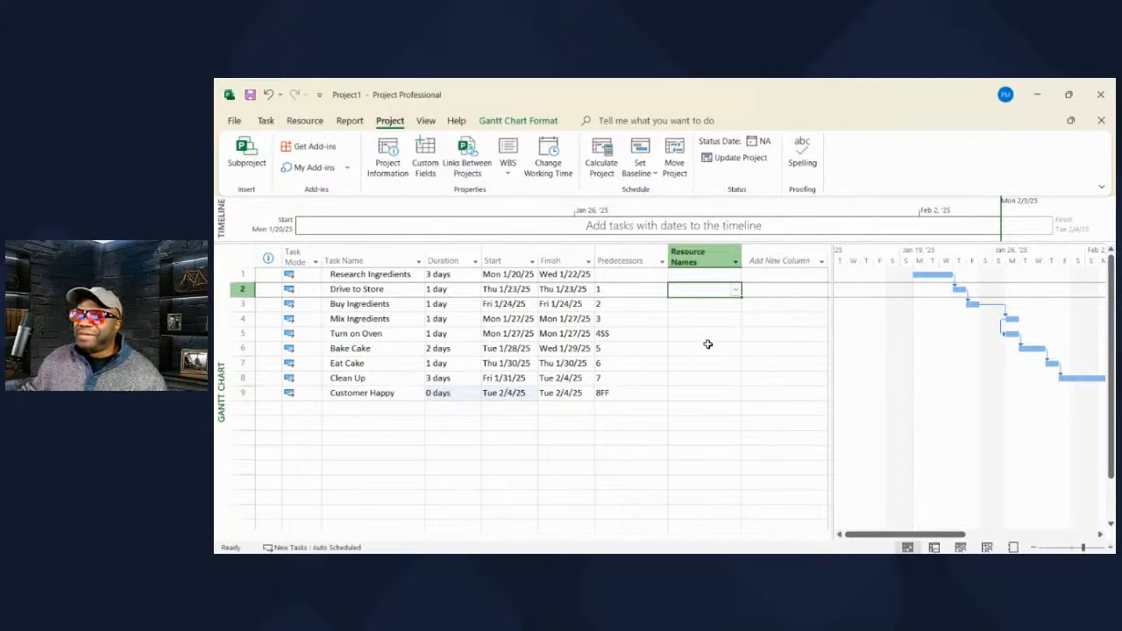
pyautogui.click(426, 122)
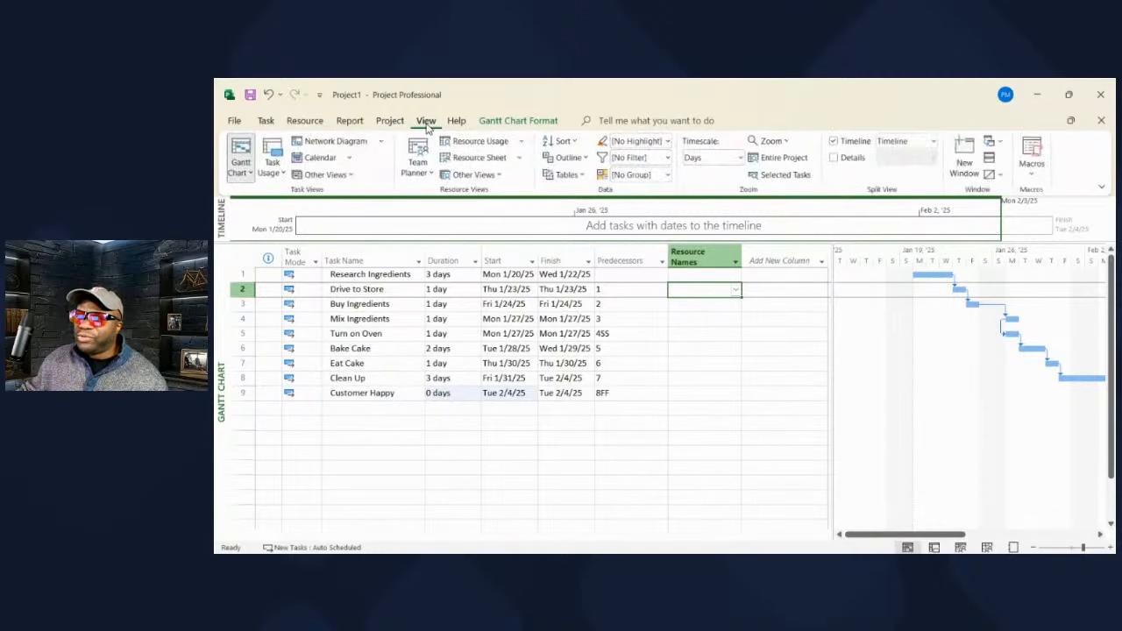
# - Switch to the Resource Sheet and enter resources Ben, Phill and Joe
pyautogui.click(478, 158)
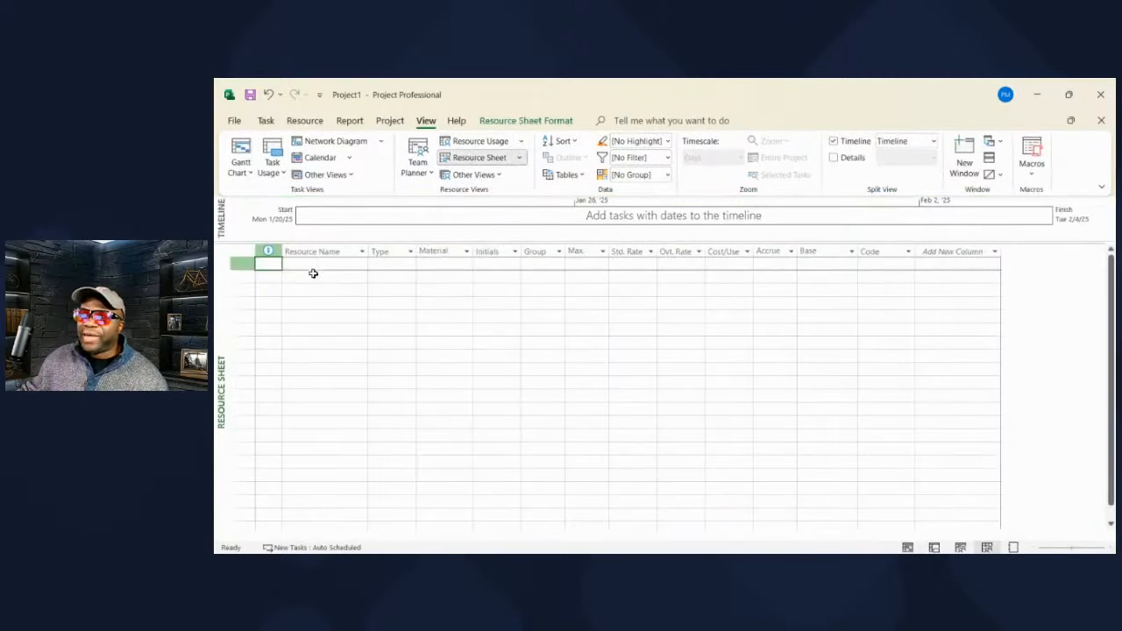
pyautogui.click(316, 266)
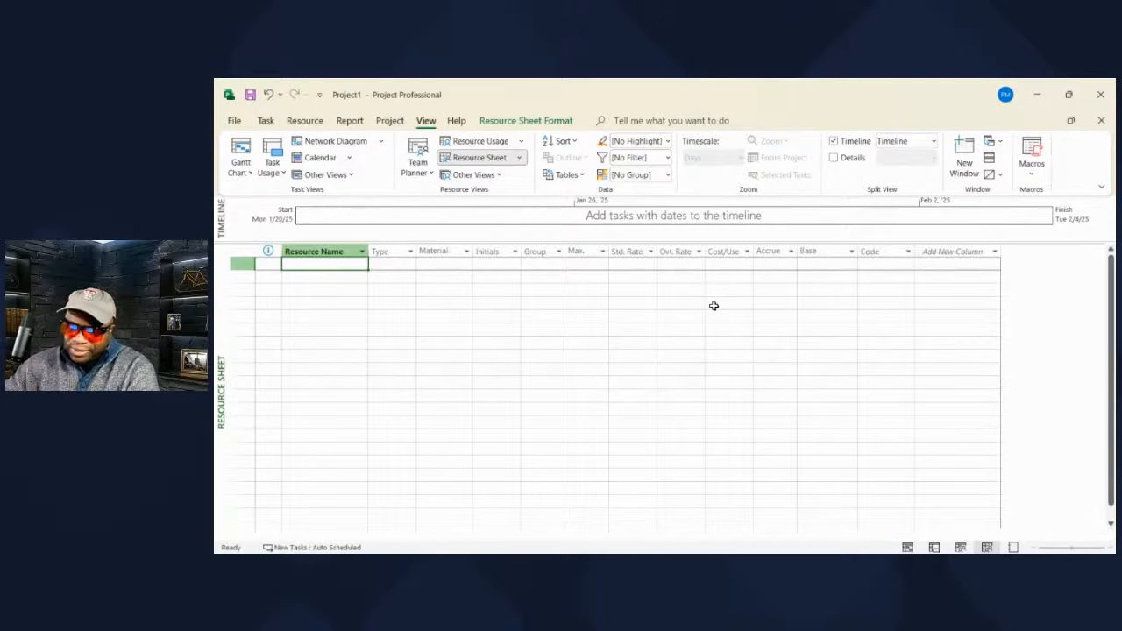
pyautogui.write('Ben')
pyautogui.press('Return')
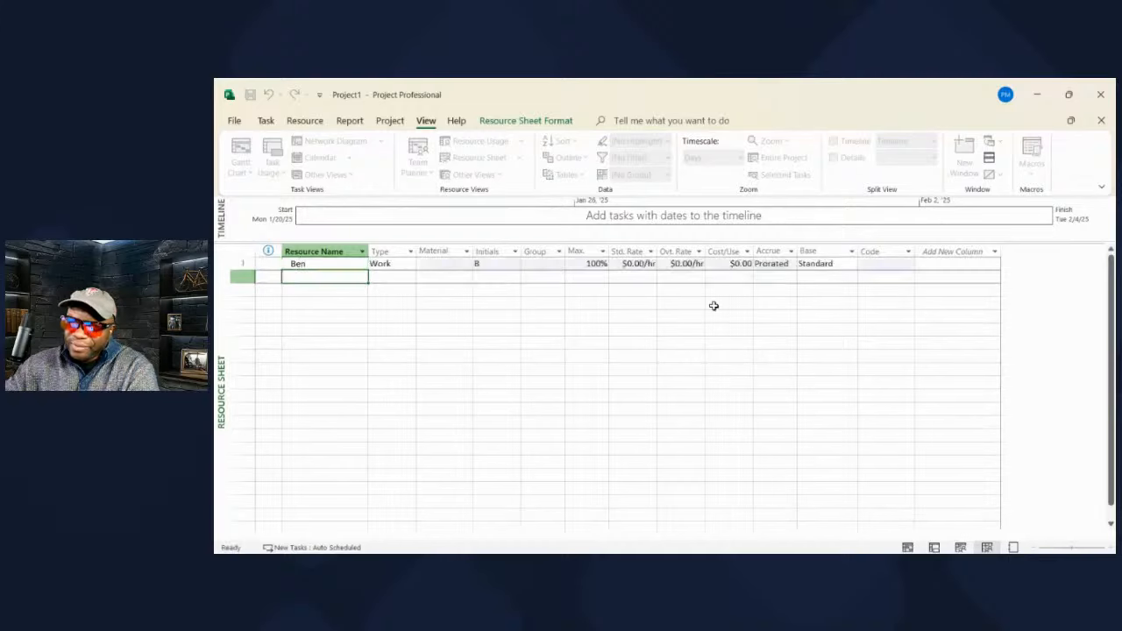
pyautogui.write('Phill')
pyautogui.press('Return')
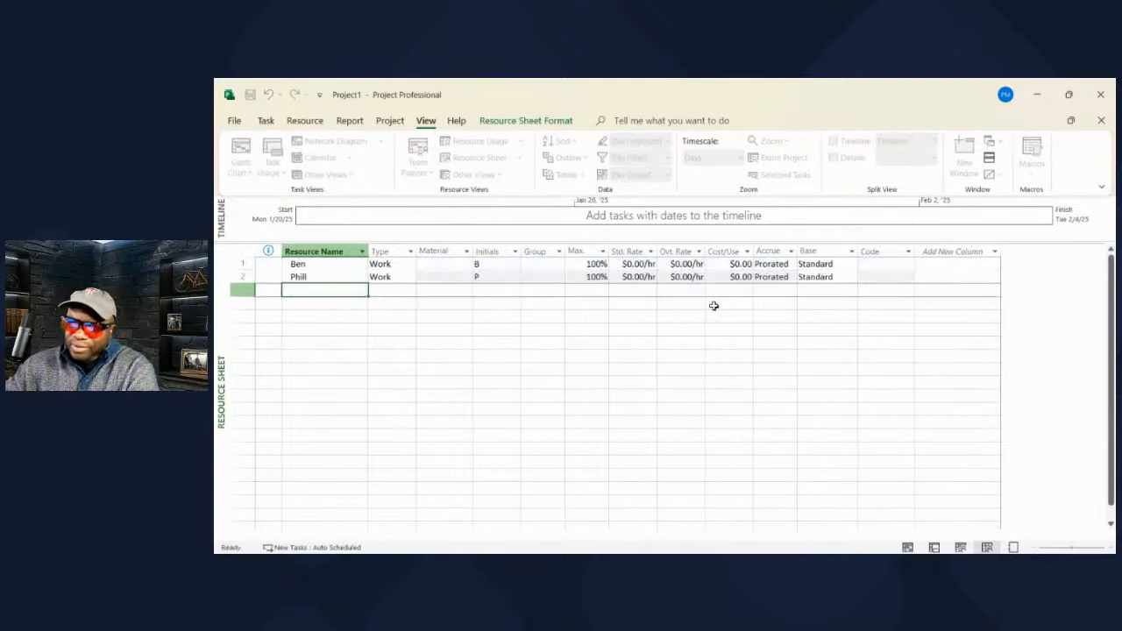
pyautogui.write('Joe')
pyautogui.press('Return')
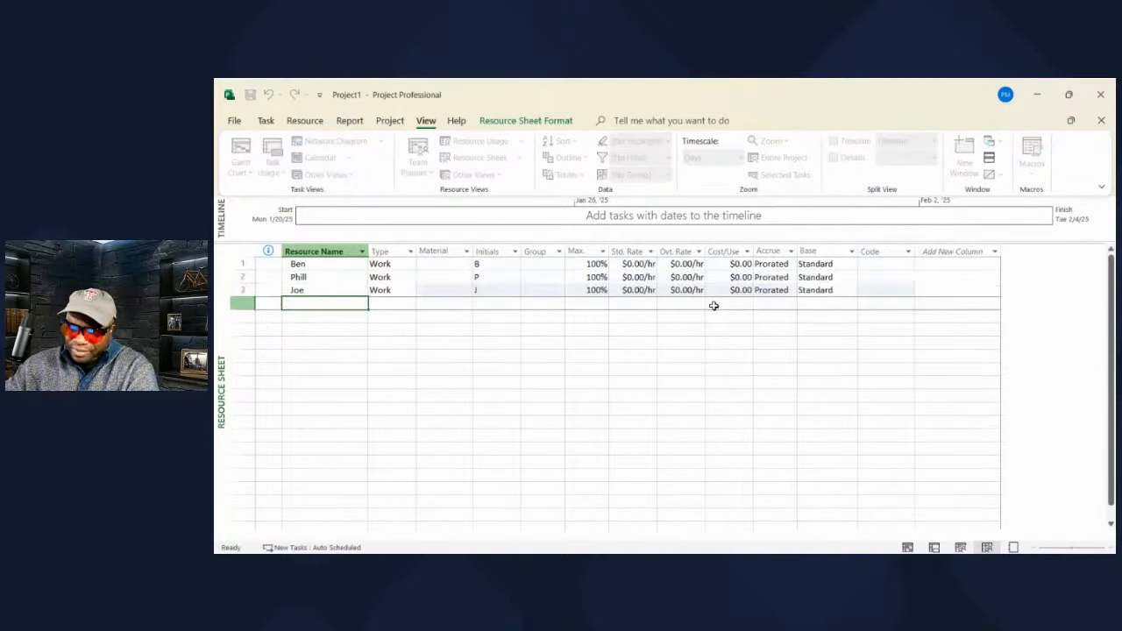
# - Add the resources Jack, Mary, Fred and Fran, one per row
pyautogui.write('Jack')
pyautogui.press('Return')
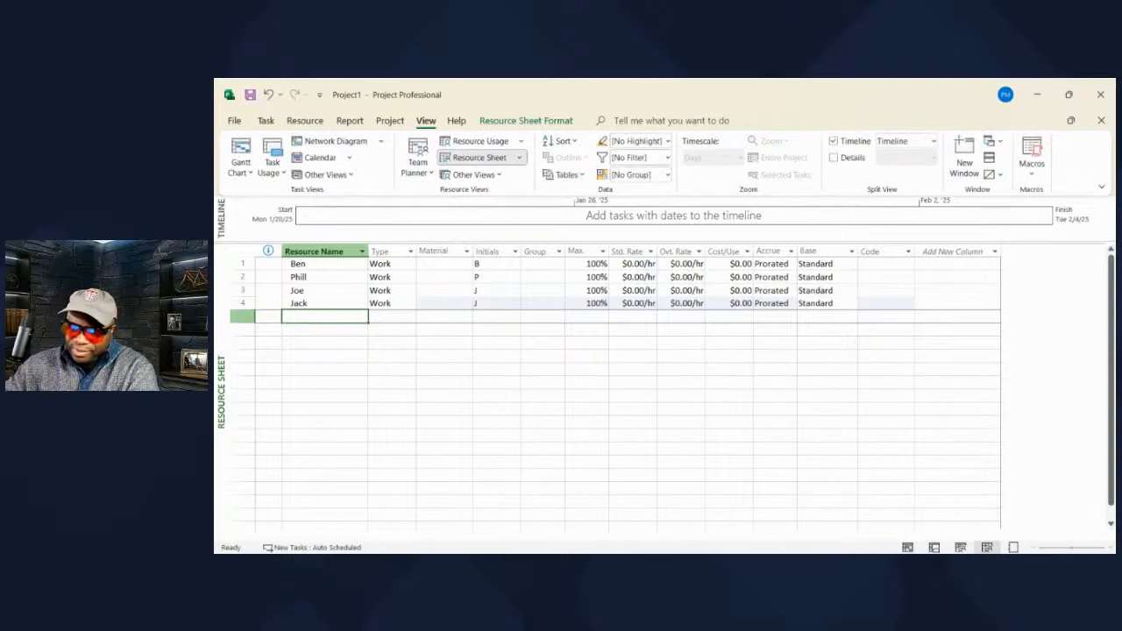
pyautogui.write('Mary')
pyautogui.press('Return')
pyautogui.write('F')
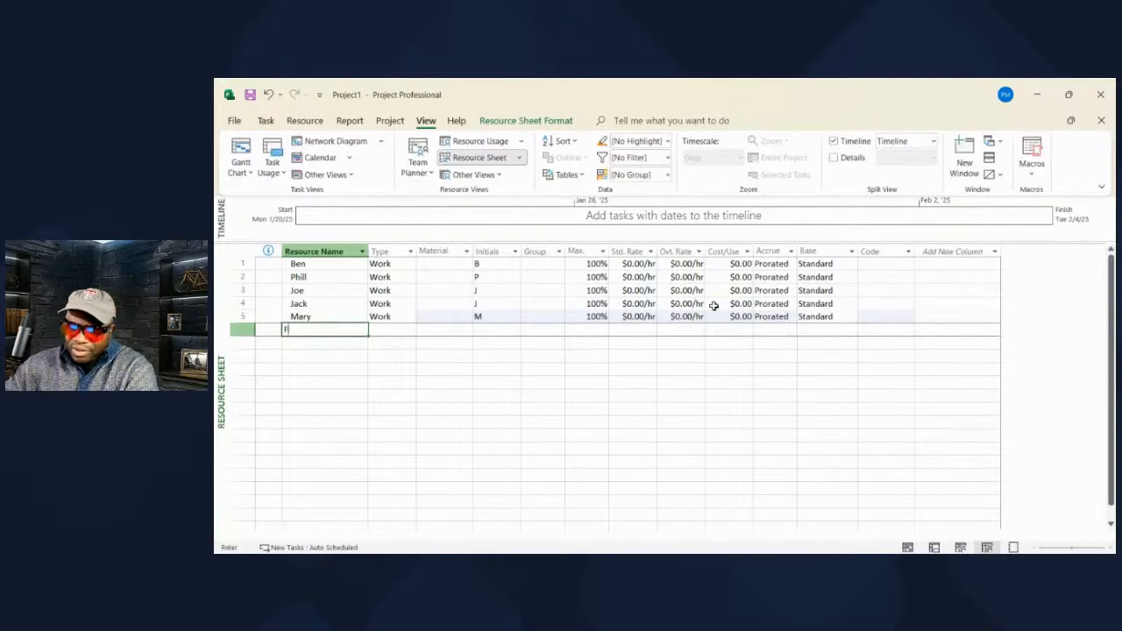
pyautogui.write('red')
pyautogui.press('Return')
pyautogui.write('Fran')
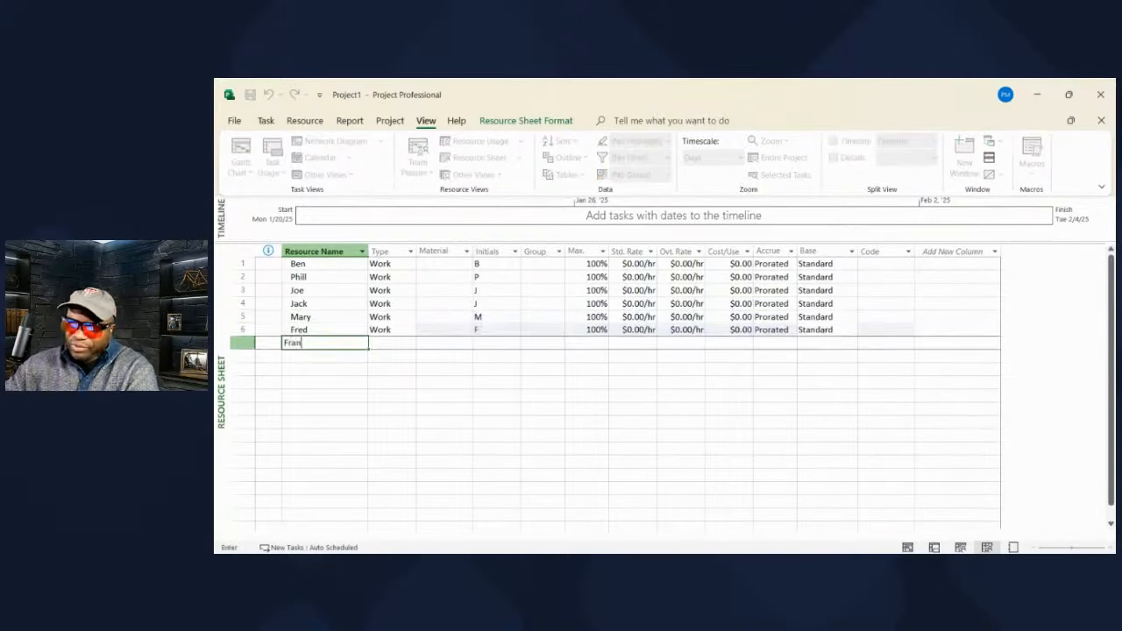
pyautogui.press('Return')
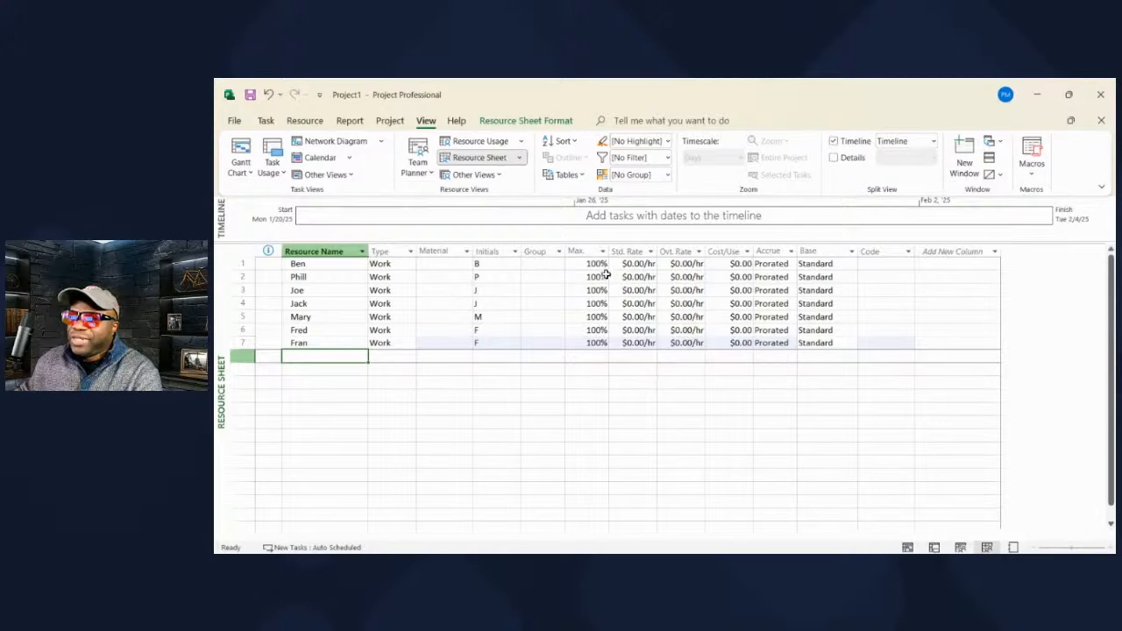
pyautogui.click(629, 263)
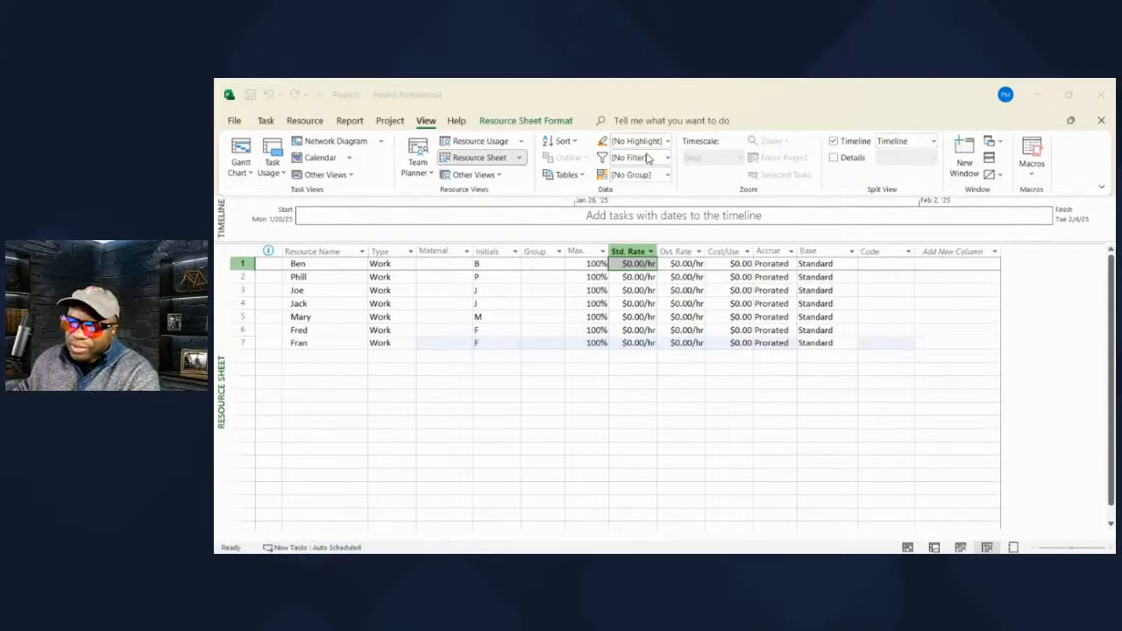
# - Enter standard rates of $45, $55, $55 and $44 per hour for the first four resources
pyautogui.click(633, 277)
pyautogui.click(630, 264)
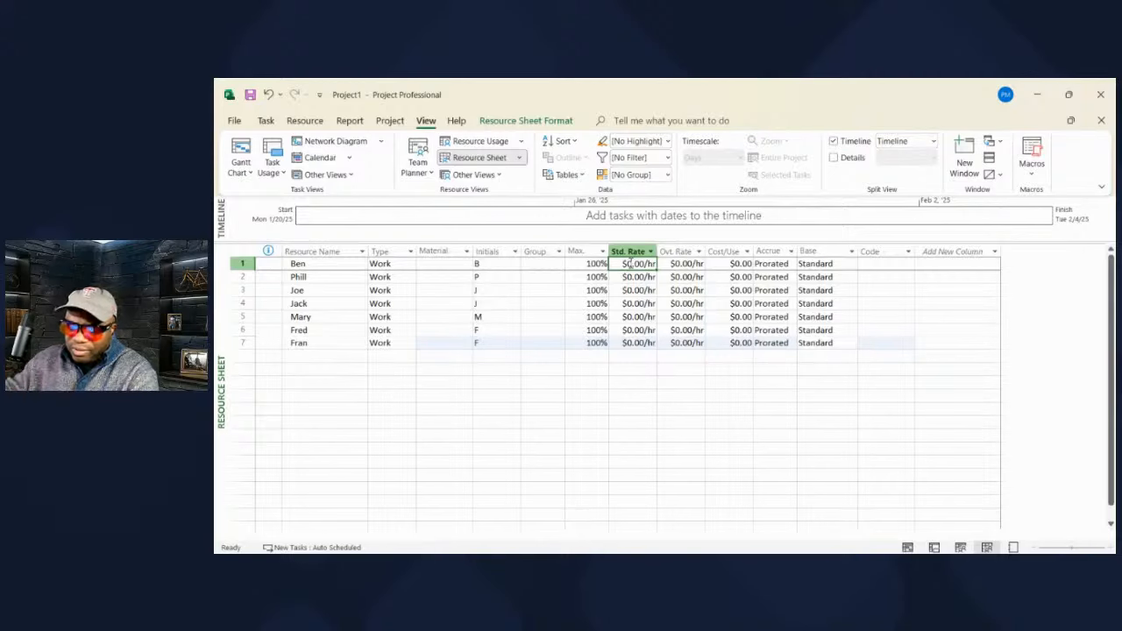
pyautogui.write('40')
pyautogui.press('Return')
pyautogui.write('55')
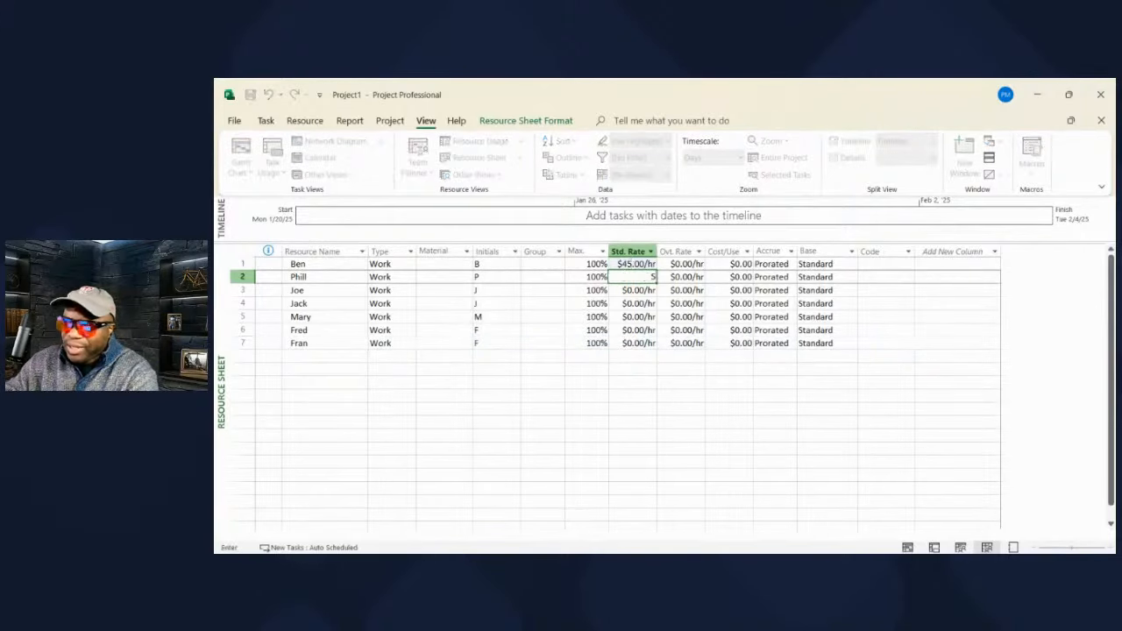
pyautogui.press('Return')
pyautogui.write('55')
pyautogui.press('Return')
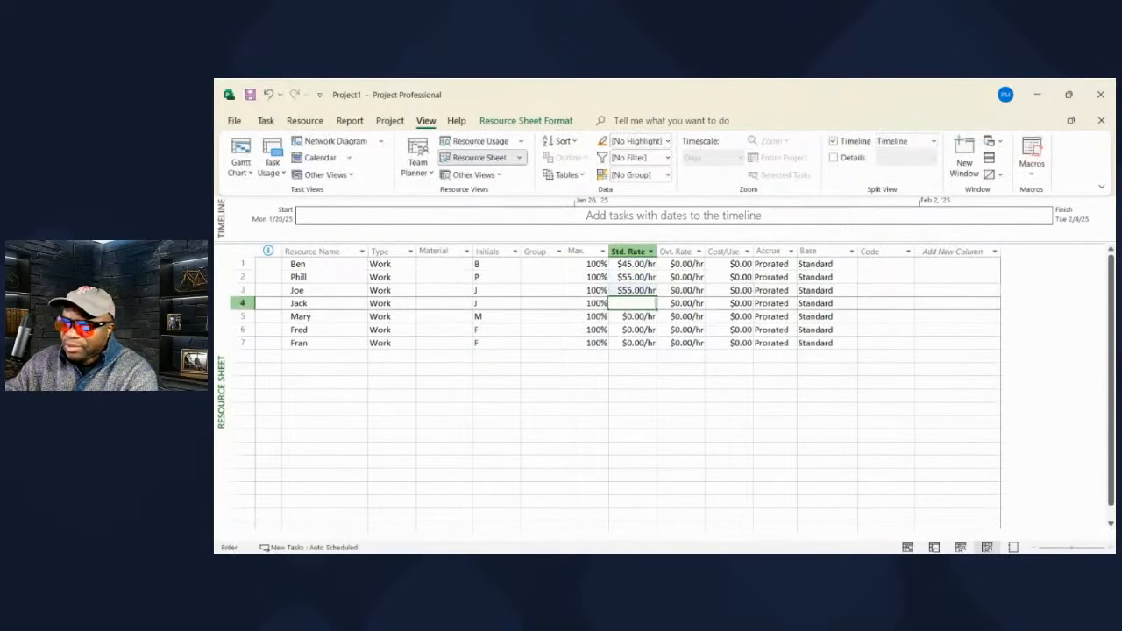
pyautogui.write('44')
pyautogui.press('Return')
# - Enter rates of $34, $35 and $65 per hour for the last three resources and return to the Gantt Chart
pyautogui.write('34')
pyautogui.press('Return')
pyautogui.write('35')
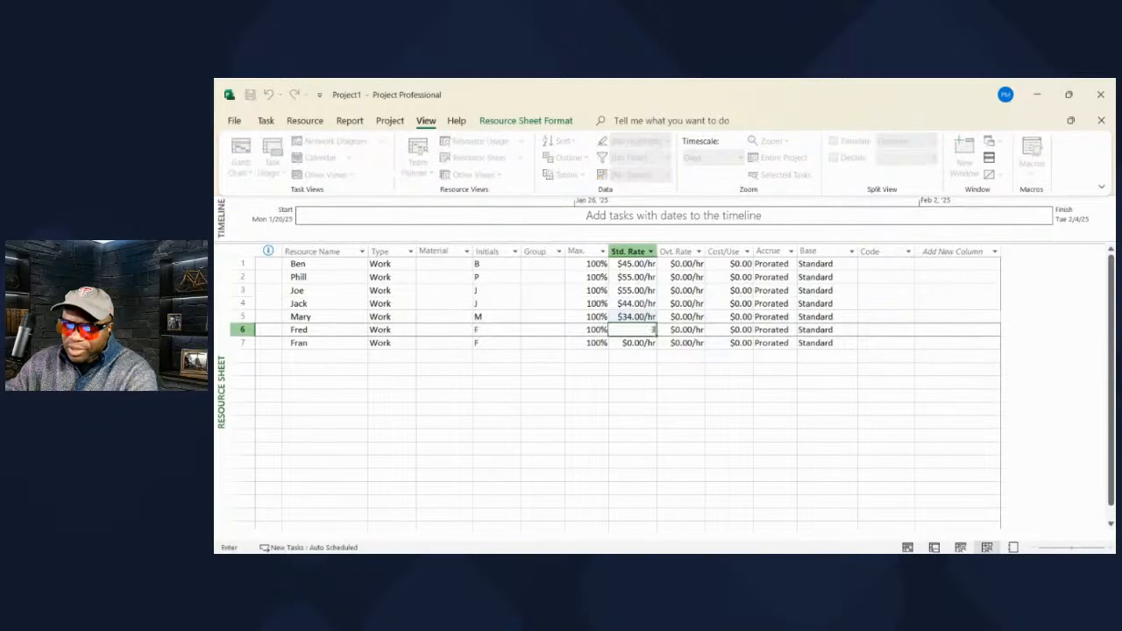
pyautogui.press('Return')
pyautogui.write('65')
pyautogui.press('Return')
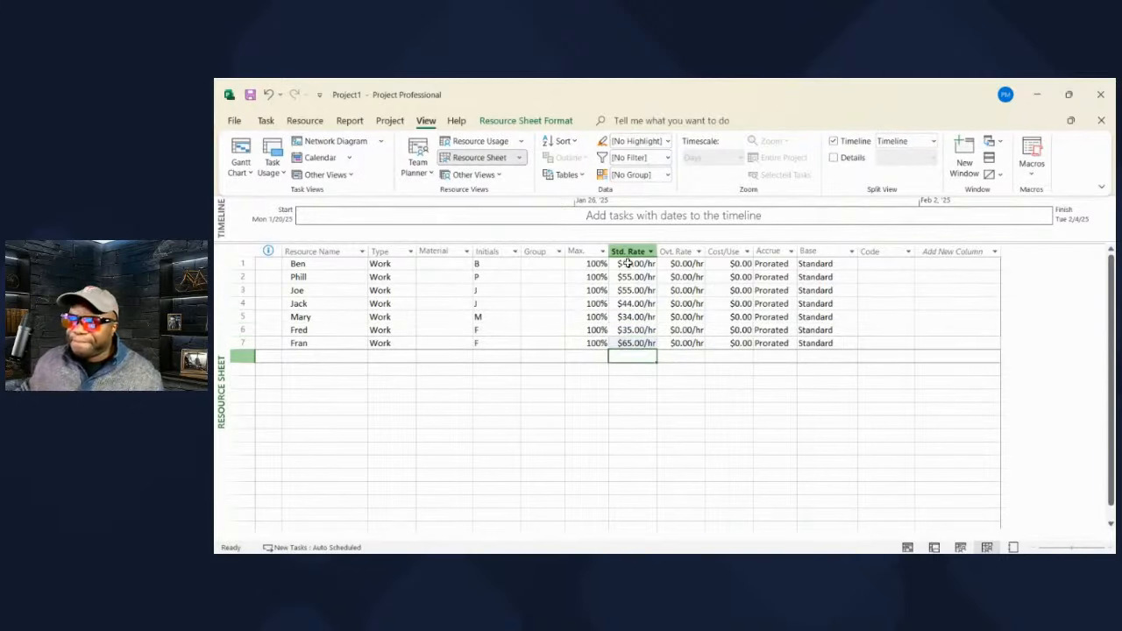
pyautogui.click(679, 399)
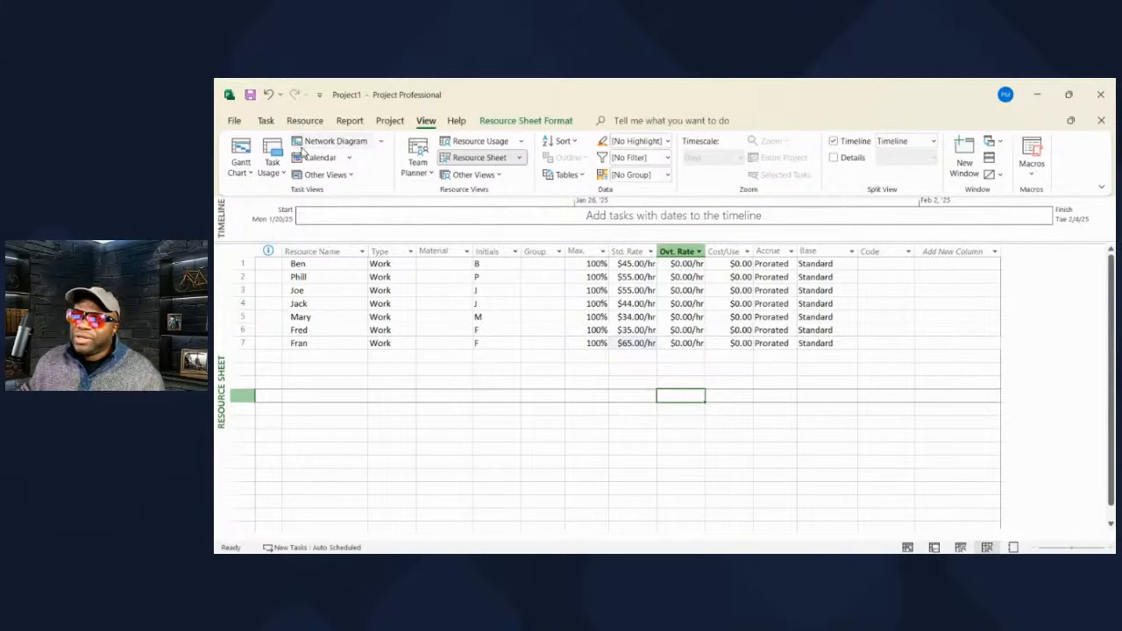
pyautogui.click(233, 153)
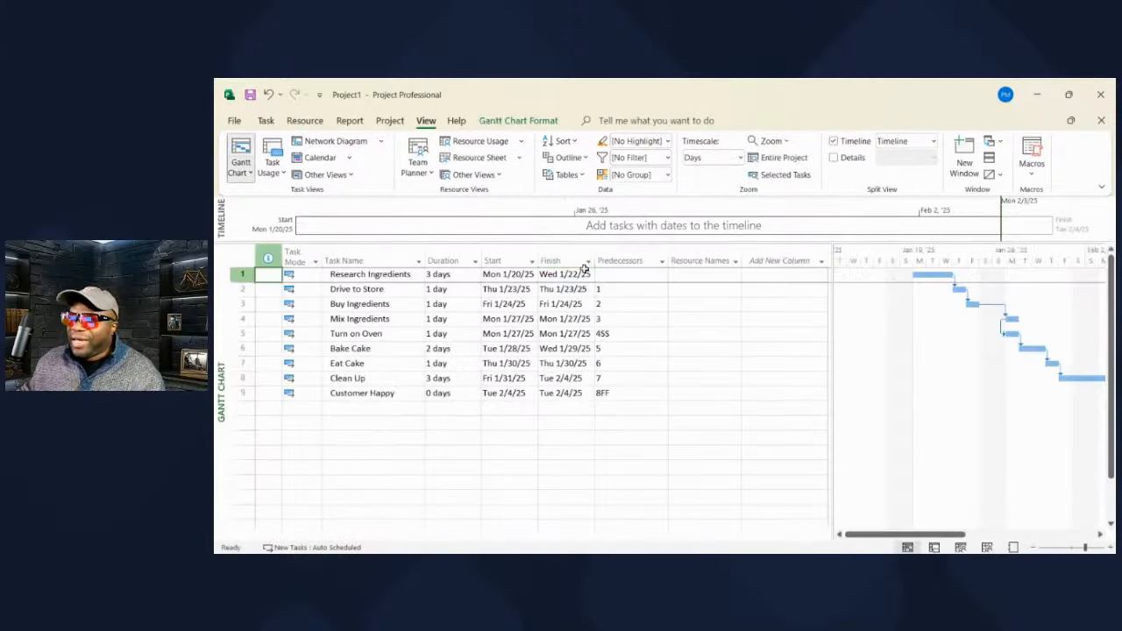
# - Assign two resources to Research Ingredients, Fran to Drive to Store, and resources to Buy and Mix Ingredients
pyautogui.click(713, 277)
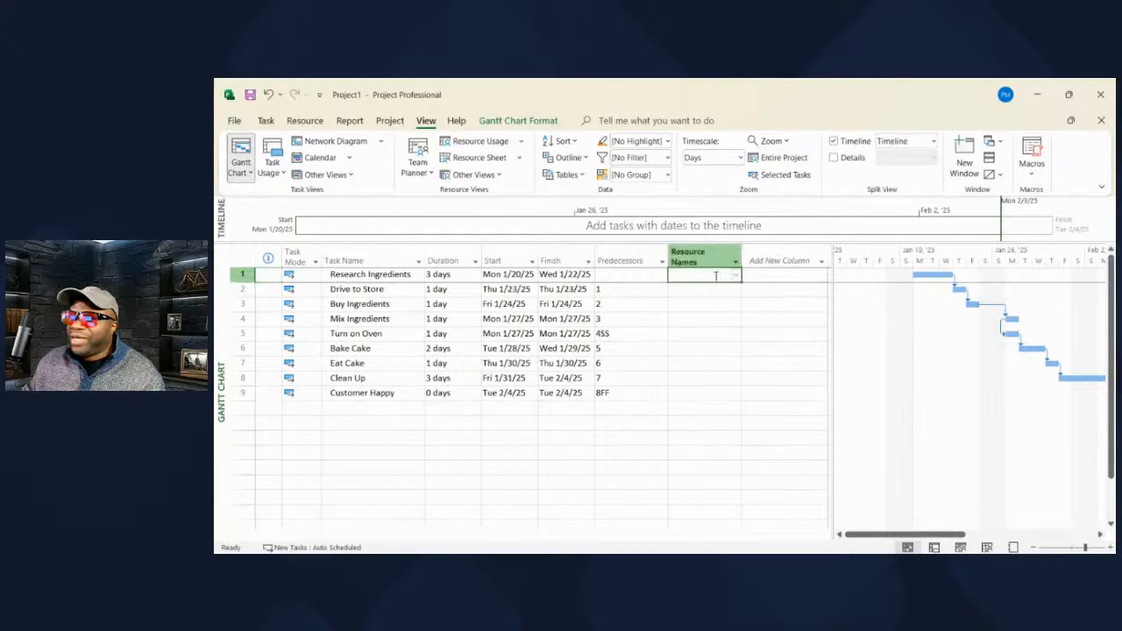
pyautogui.click(739, 277)
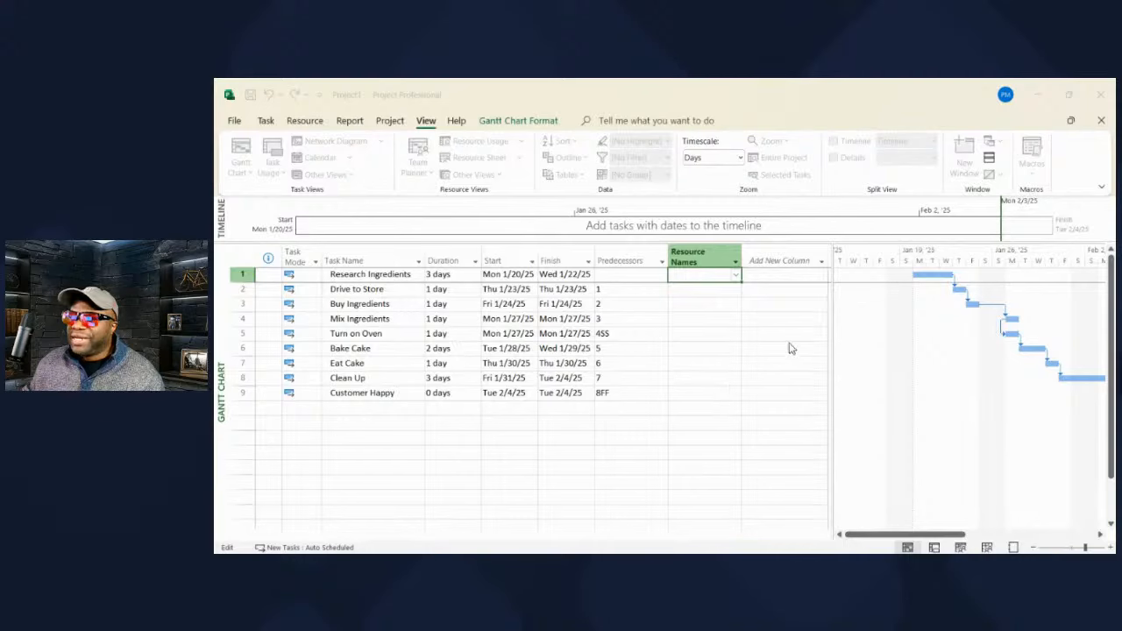
pyautogui.click(790, 345)
pyautogui.click(705, 288)
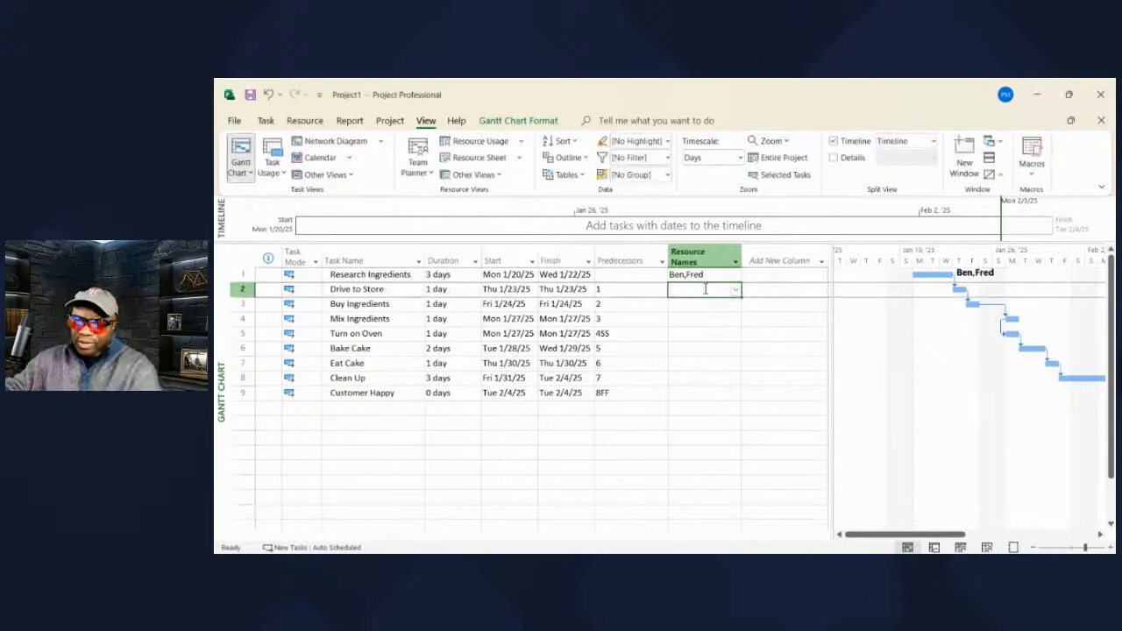
pyautogui.write('Fran')
pyautogui.press('Return')
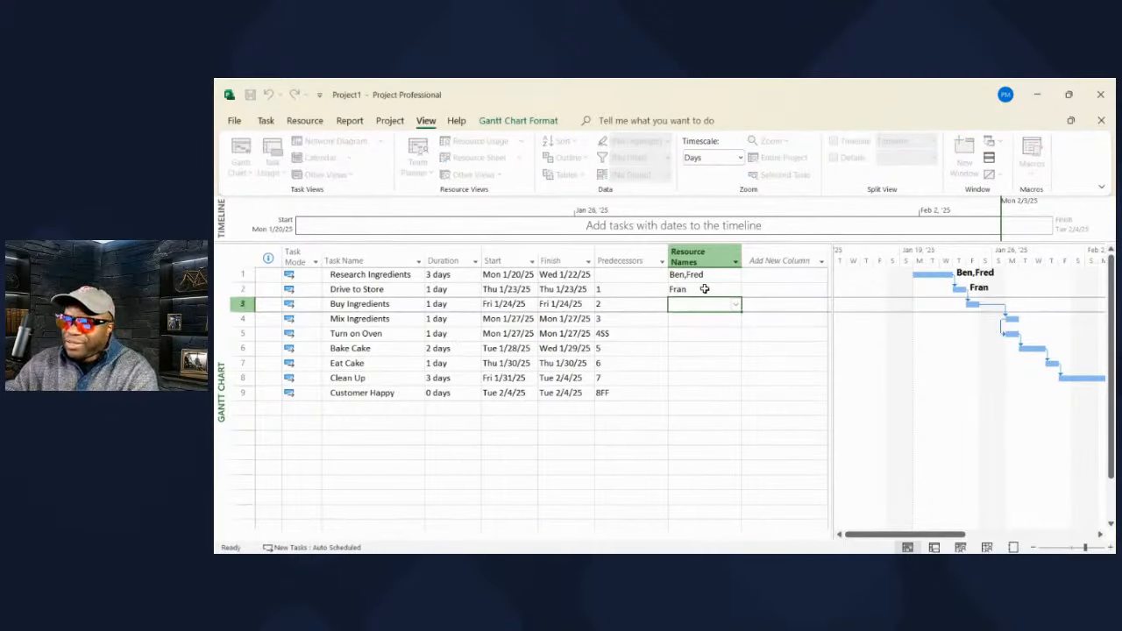
pyautogui.write('Fred')
pyautogui.press('Return')
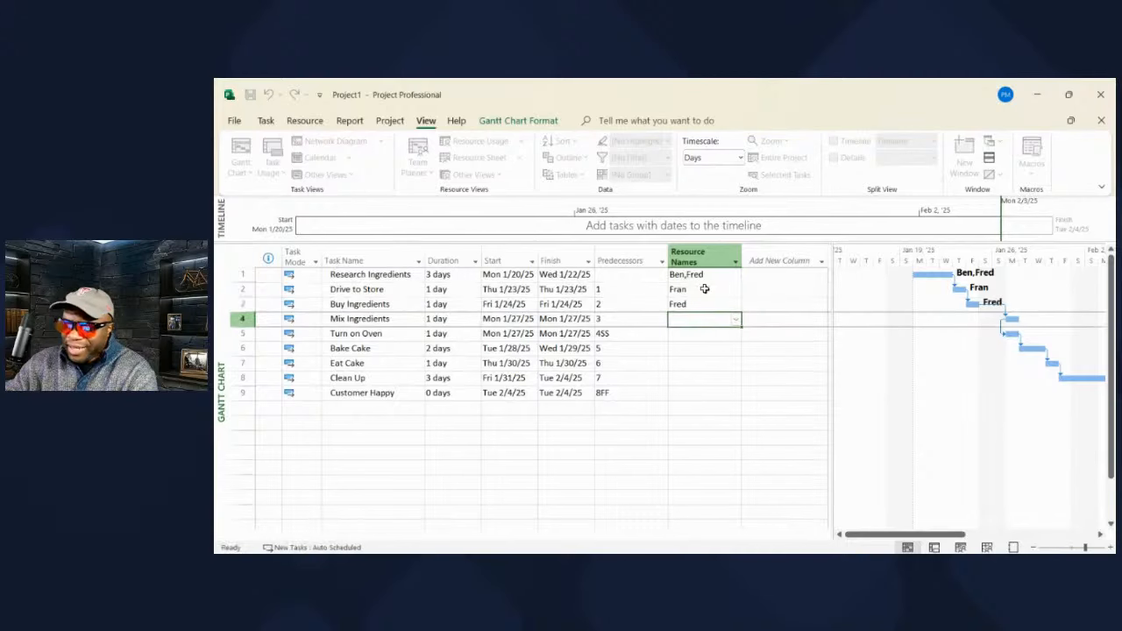
pyautogui.write('Ma')
pyautogui.press('Return')
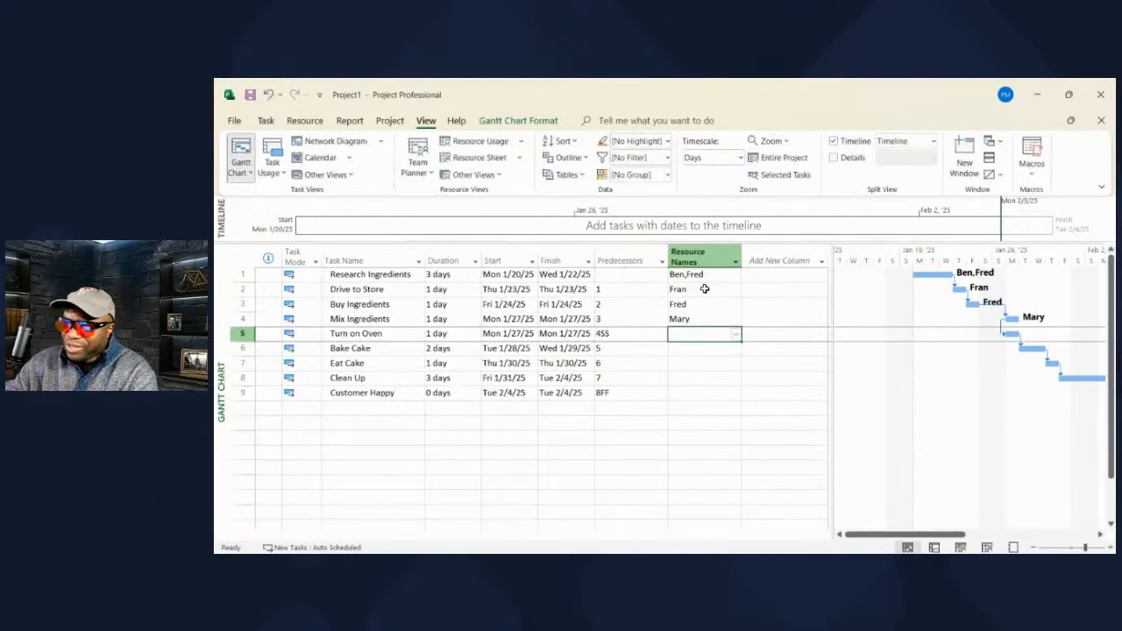
# - Put three resources on Turn on Oven, Phill on Bake Cake, Fred on Eat Cake and Fran on Clean Up
pyautogui.click(737, 335)
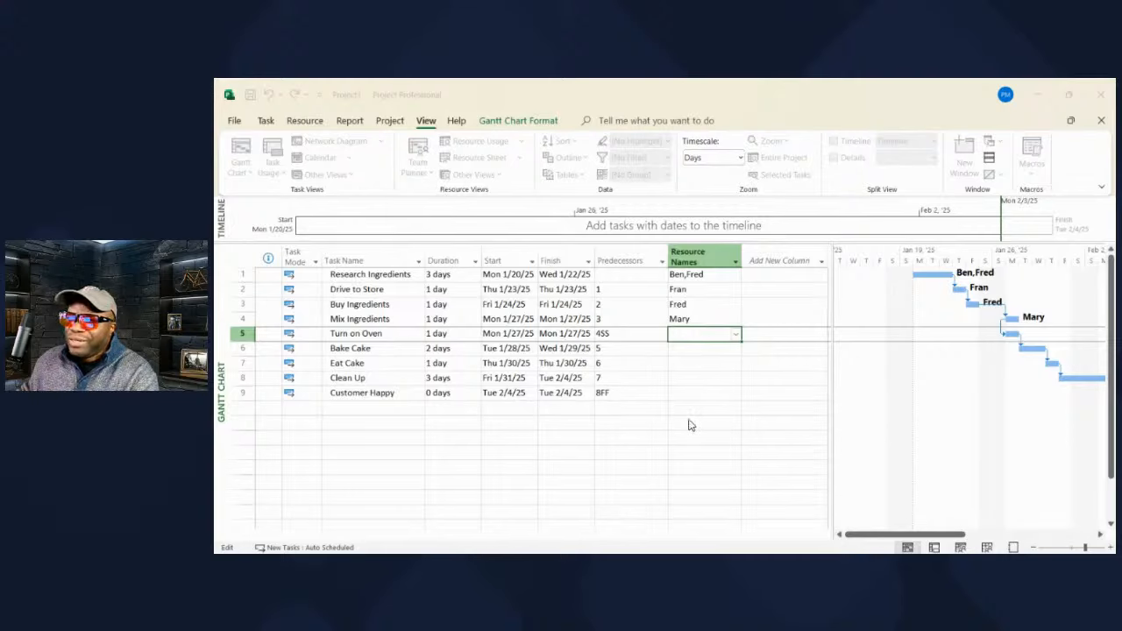
pyautogui.click(664, 387)
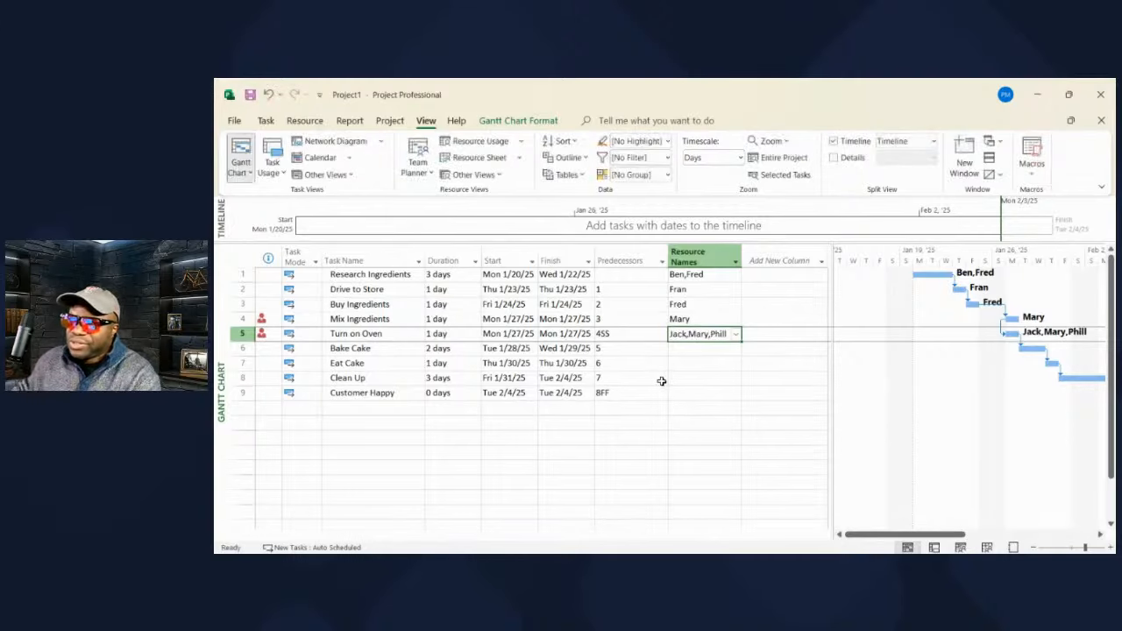
pyautogui.click(718, 361)
pyautogui.click(715, 347)
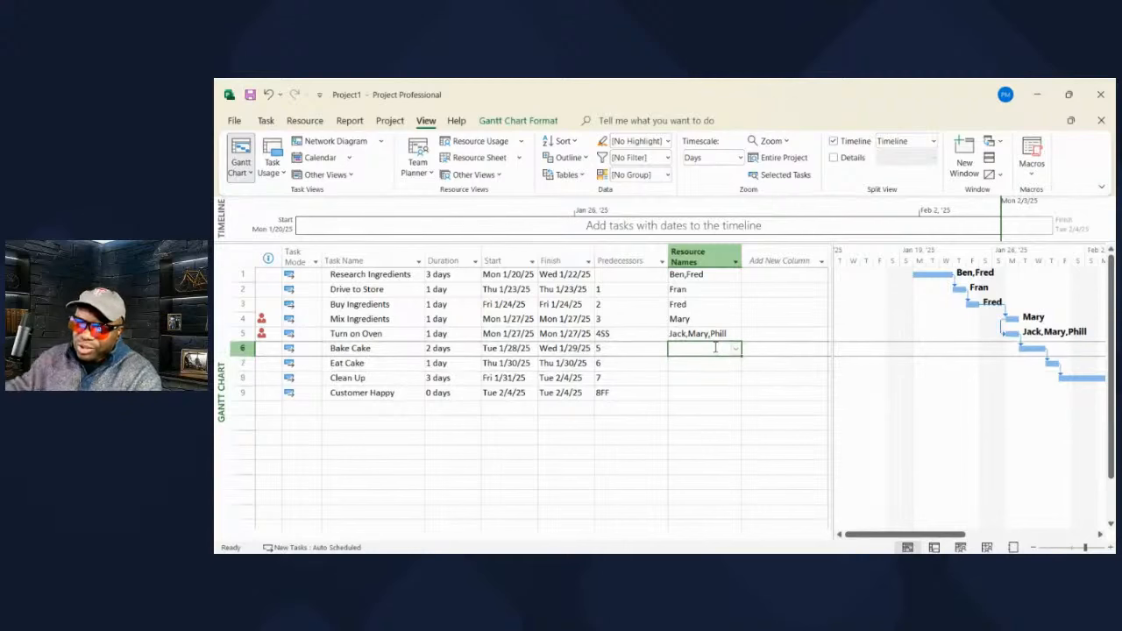
pyautogui.write('Phill')
pyautogui.press('Return')
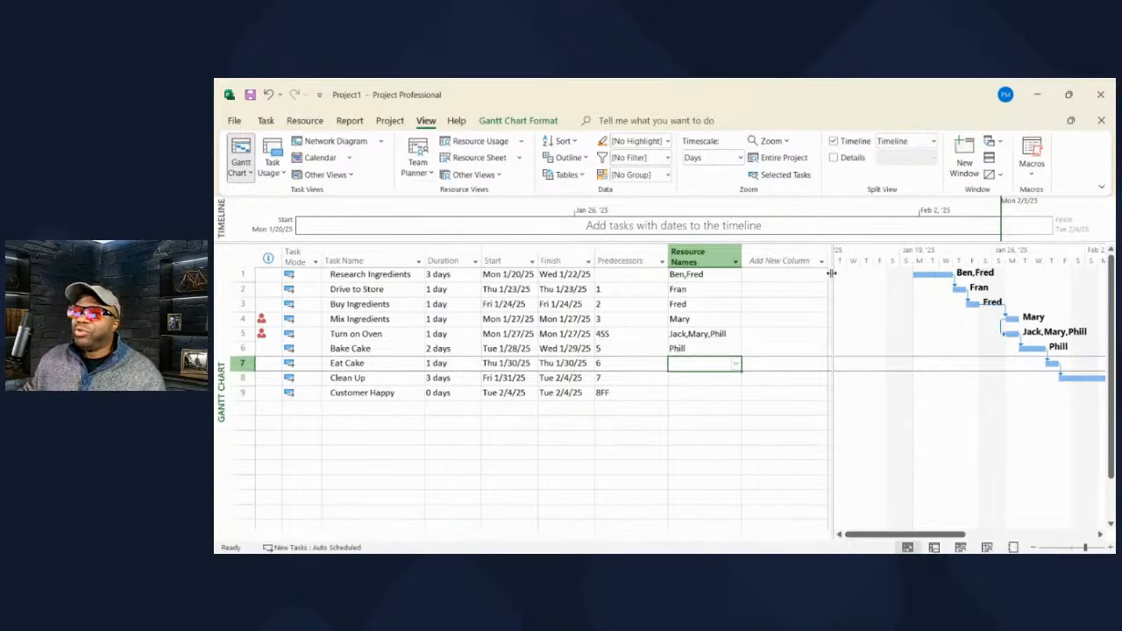
pyautogui.moveTo(828, 272); pyautogui.dragTo(826, 275)
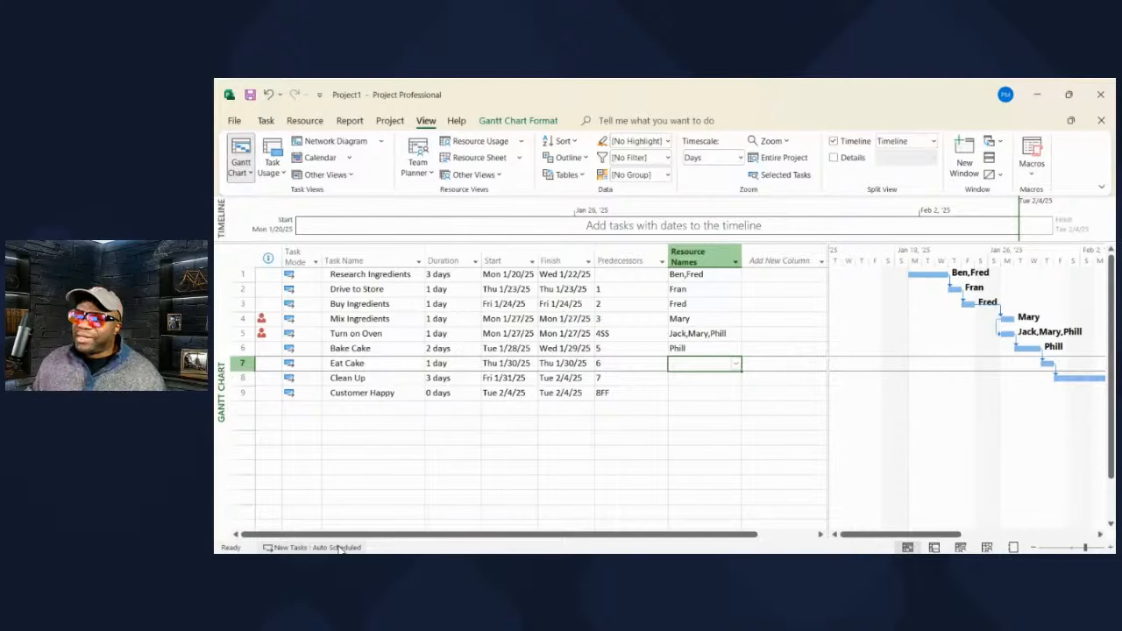
pyautogui.write('Fred')
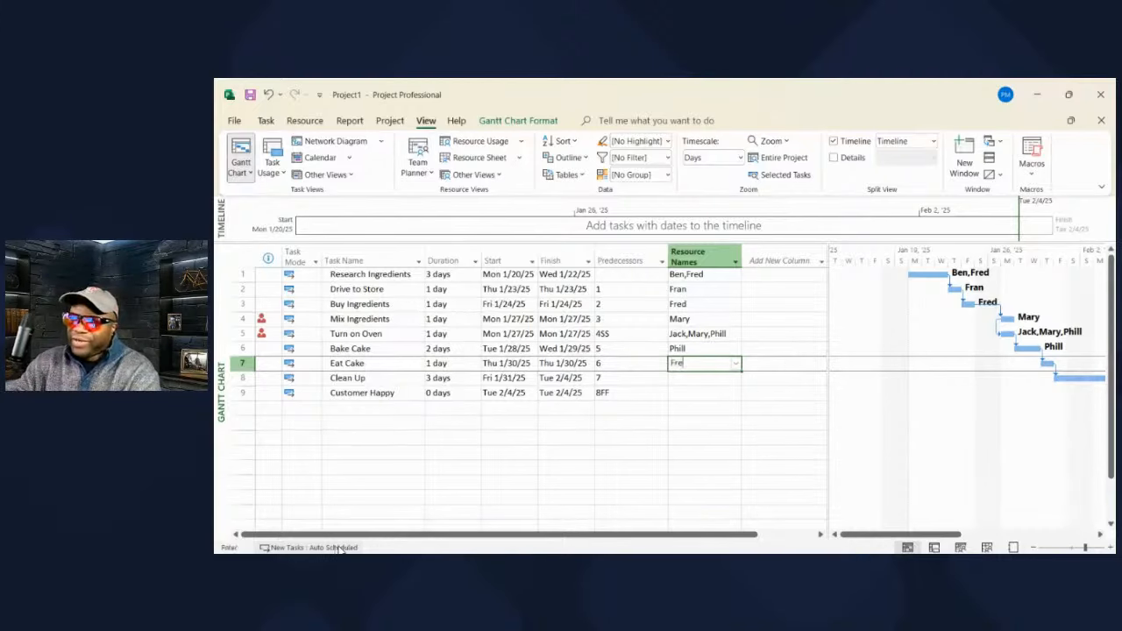
pyautogui.press('Return')
pyautogui.write('Fran')
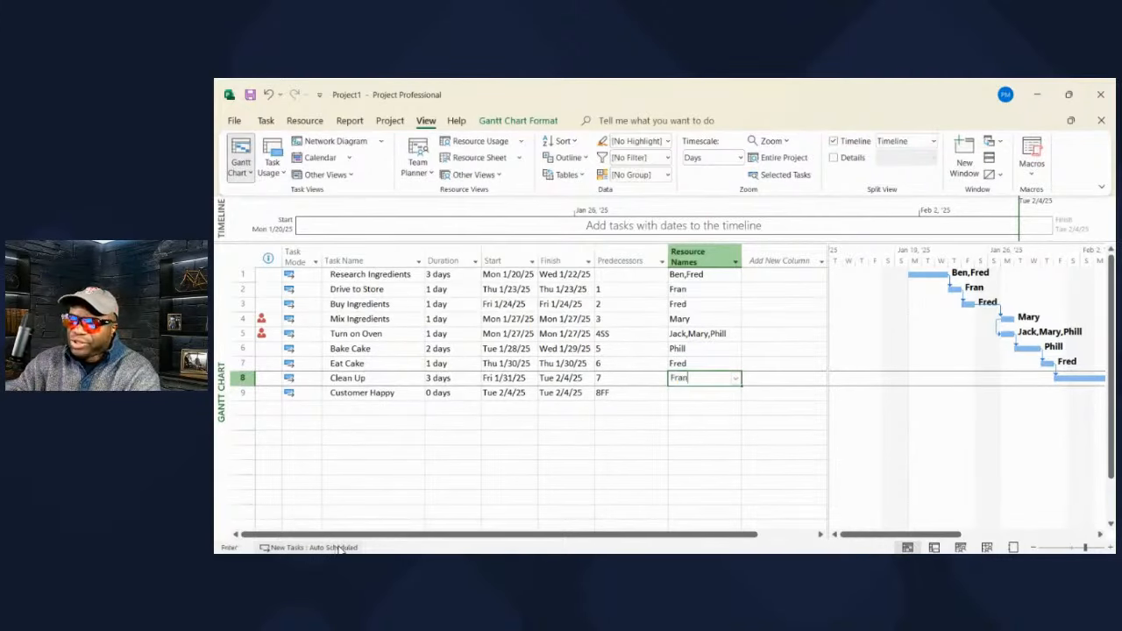
pyautogui.press('Return')
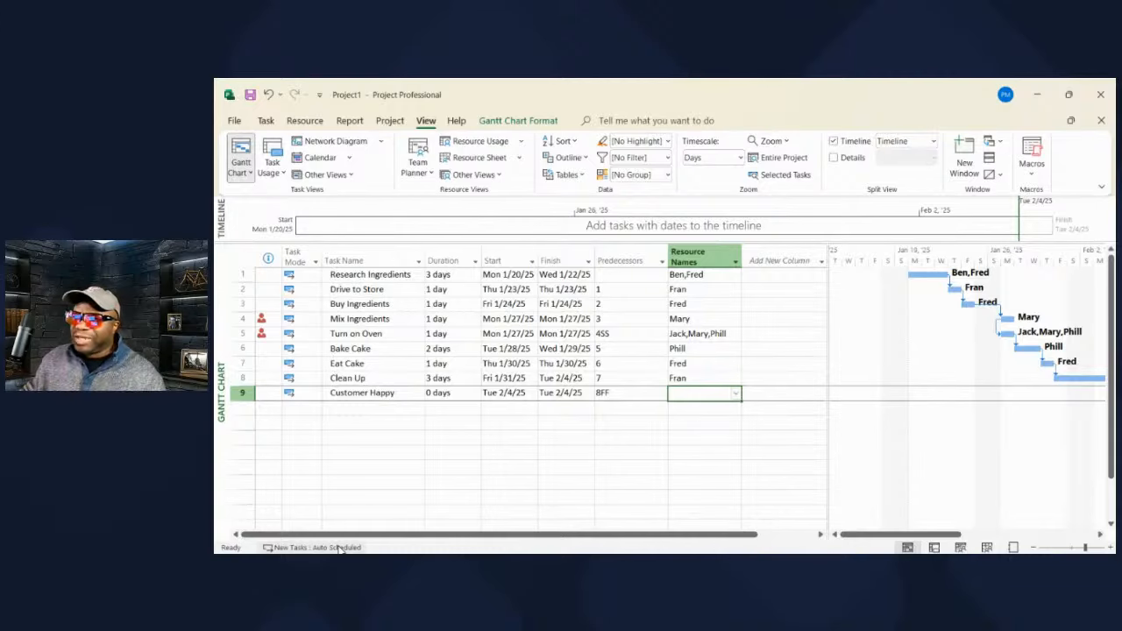
pyautogui.click(691, 253)
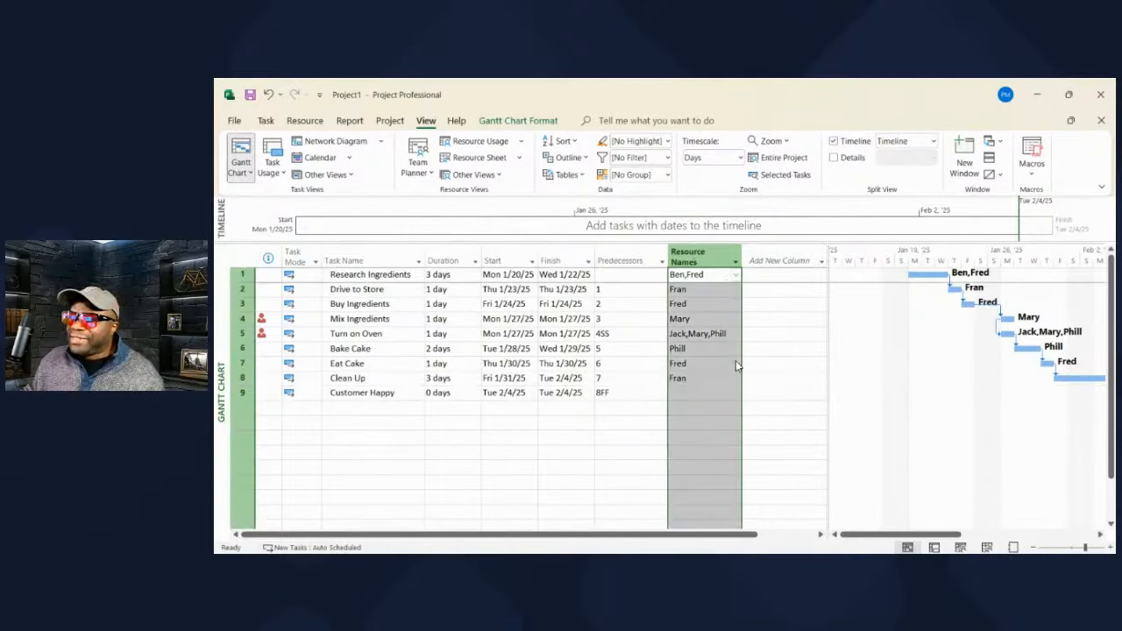
# - Insert a Cost column before Resource Names and widen the table to show it
pyautogui.press('Insert')
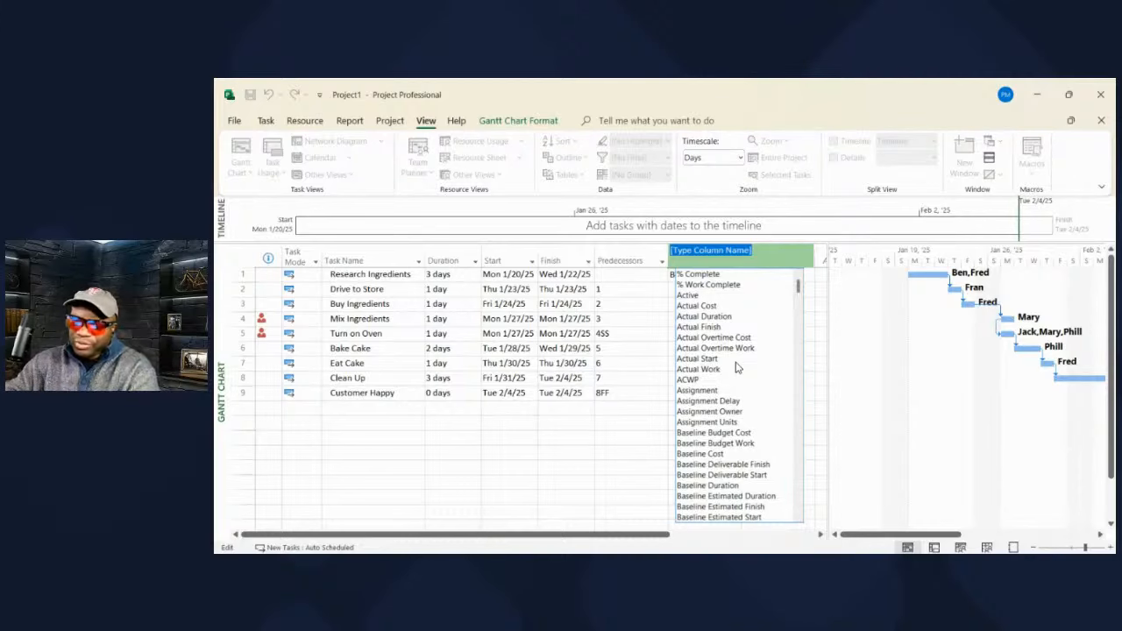
pyautogui.write('cos')
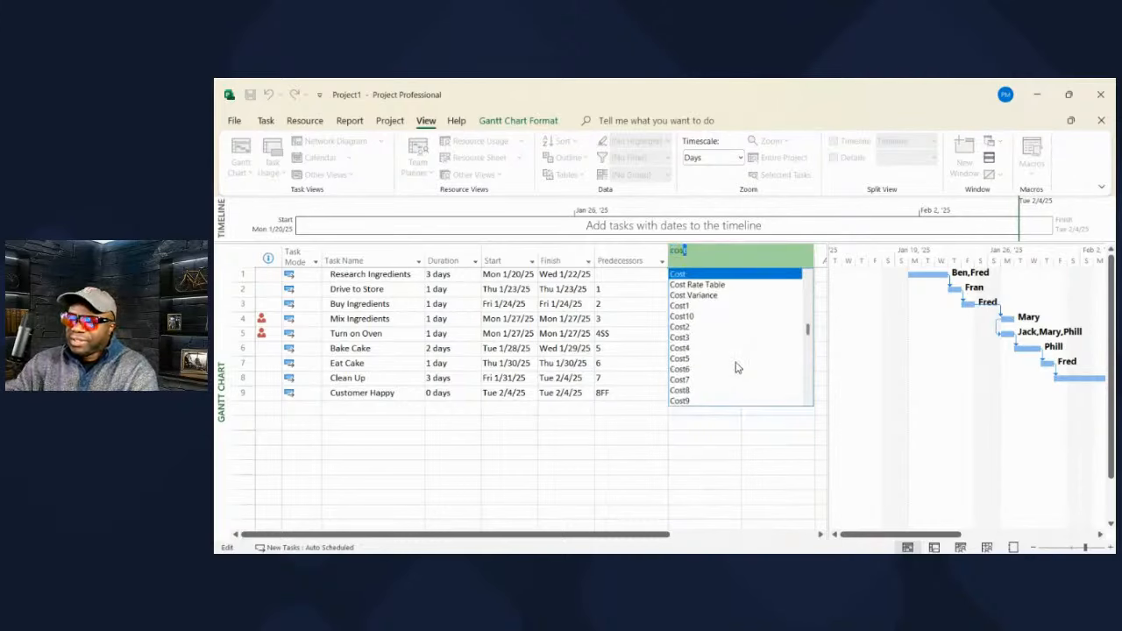
pyautogui.press('Return')
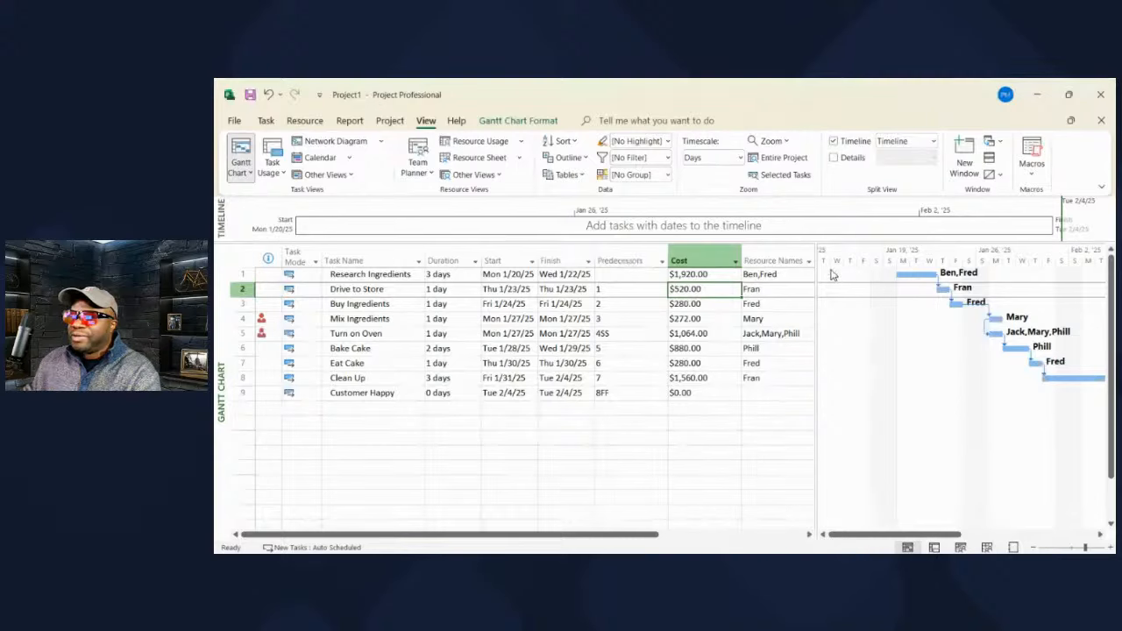
pyautogui.moveTo(816, 256); pyautogui.dragTo(894, 265)
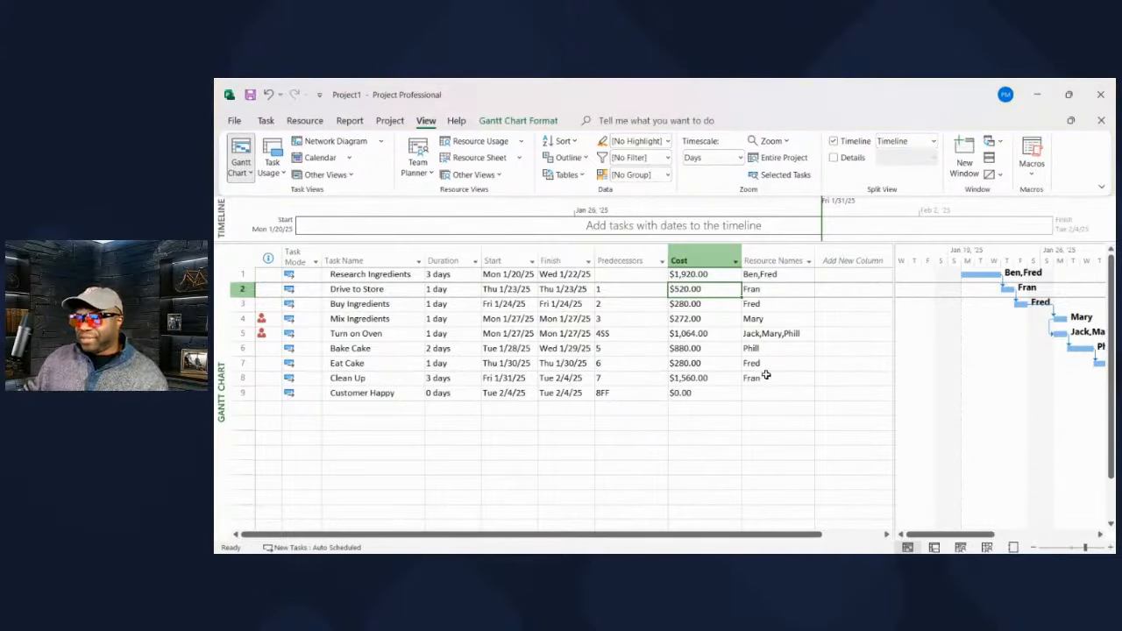
# - Insert an Actual Cost column before Cost, cancelling an accidental extra column
pyautogui.click(695, 258)
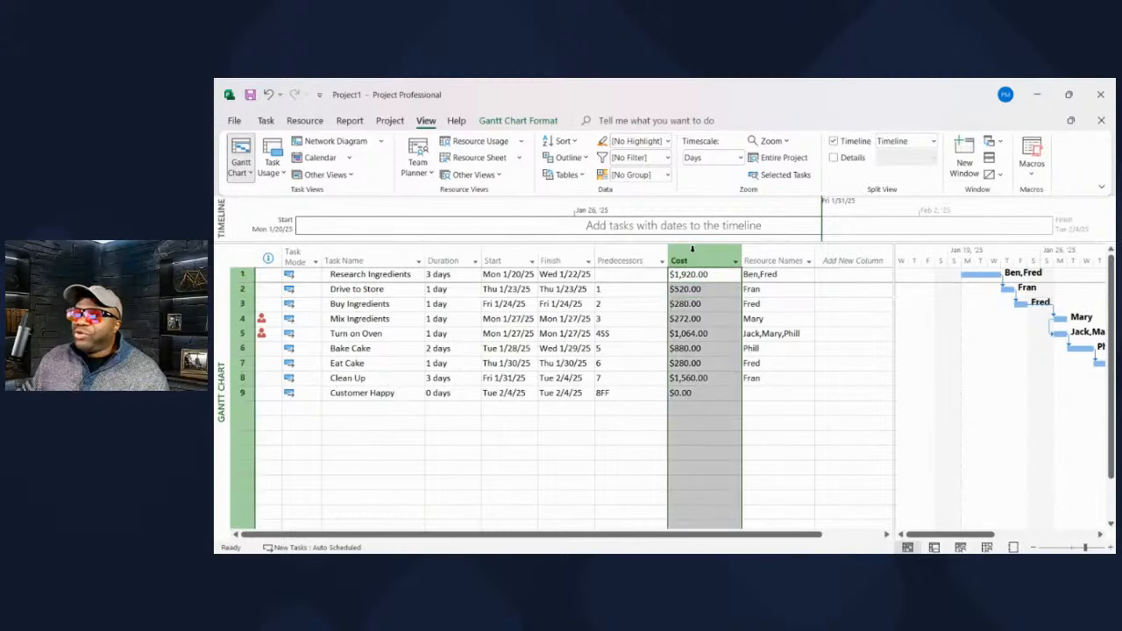
pyautogui.press('Insert')
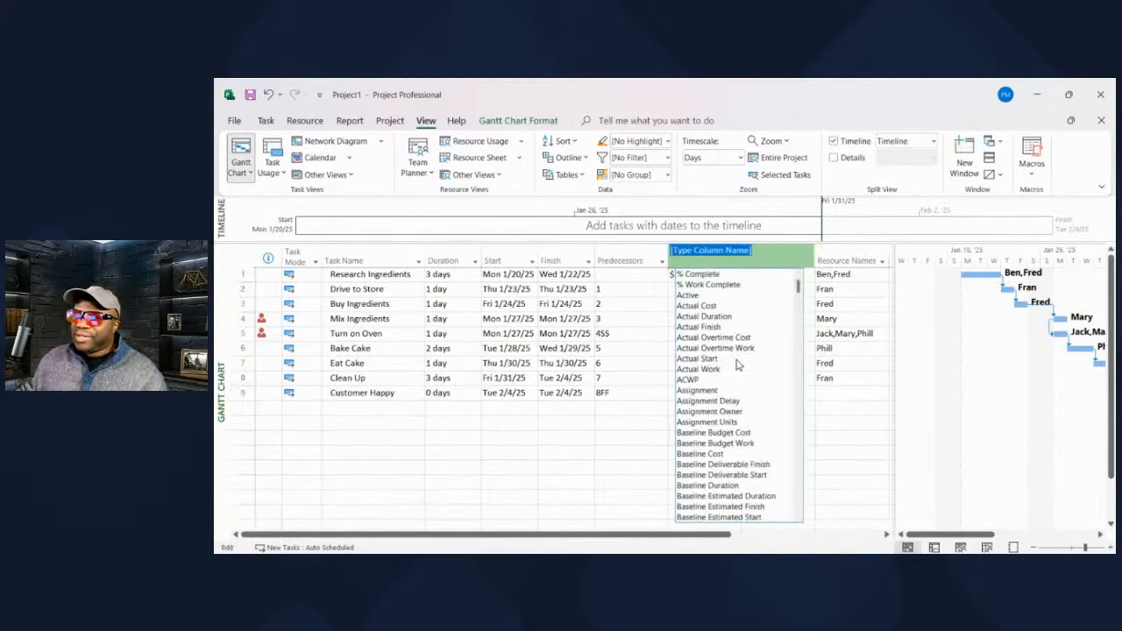
pyautogui.write('actual Cost')
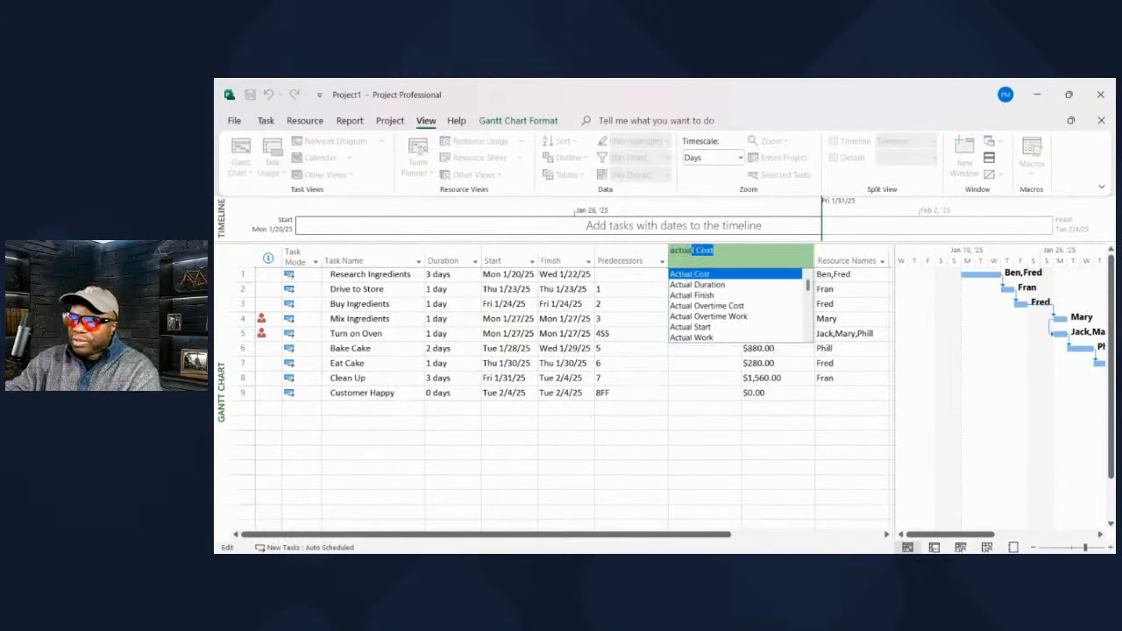
pyautogui.press('Return')
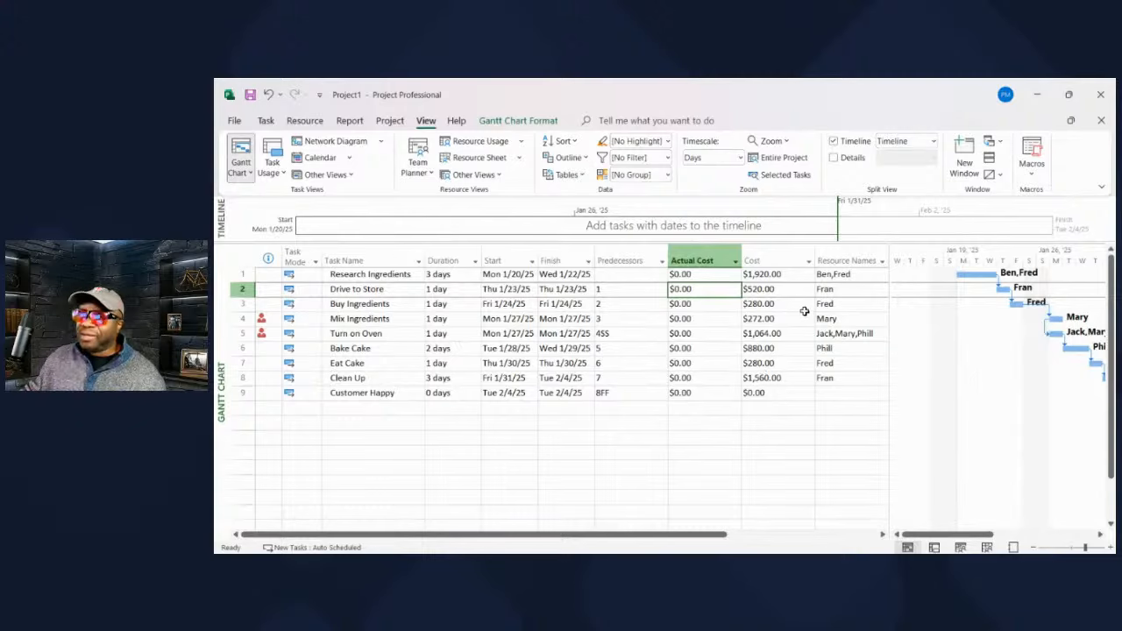
pyautogui.moveTo(780, 250); pyautogui.dragTo(709, 252)
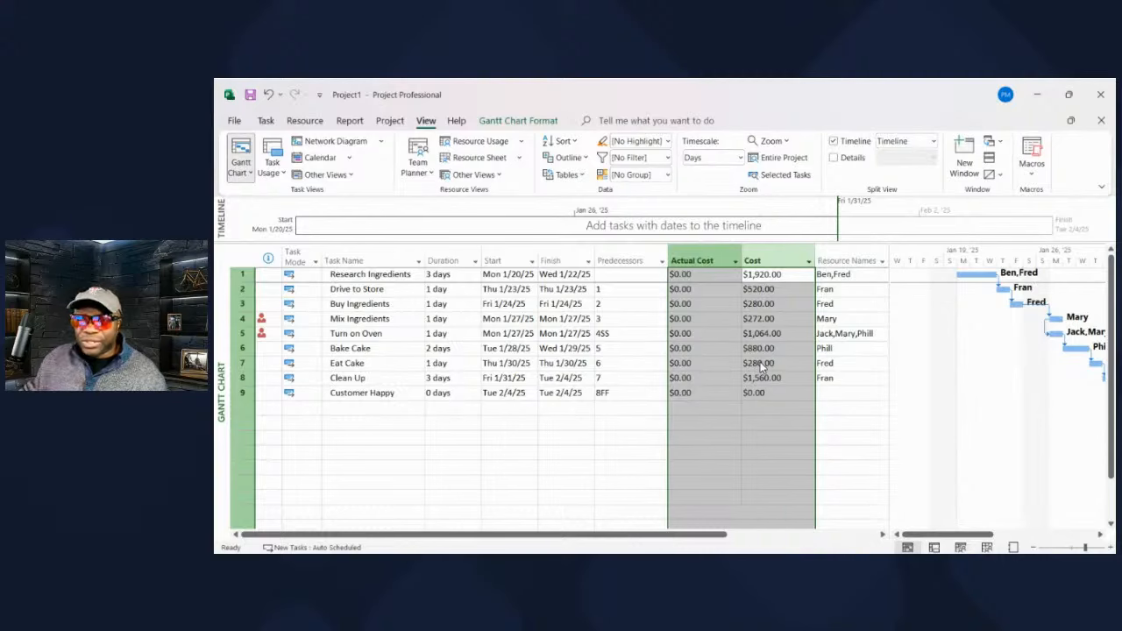
pyautogui.press('Insert')
pyautogui.click(690, 434)
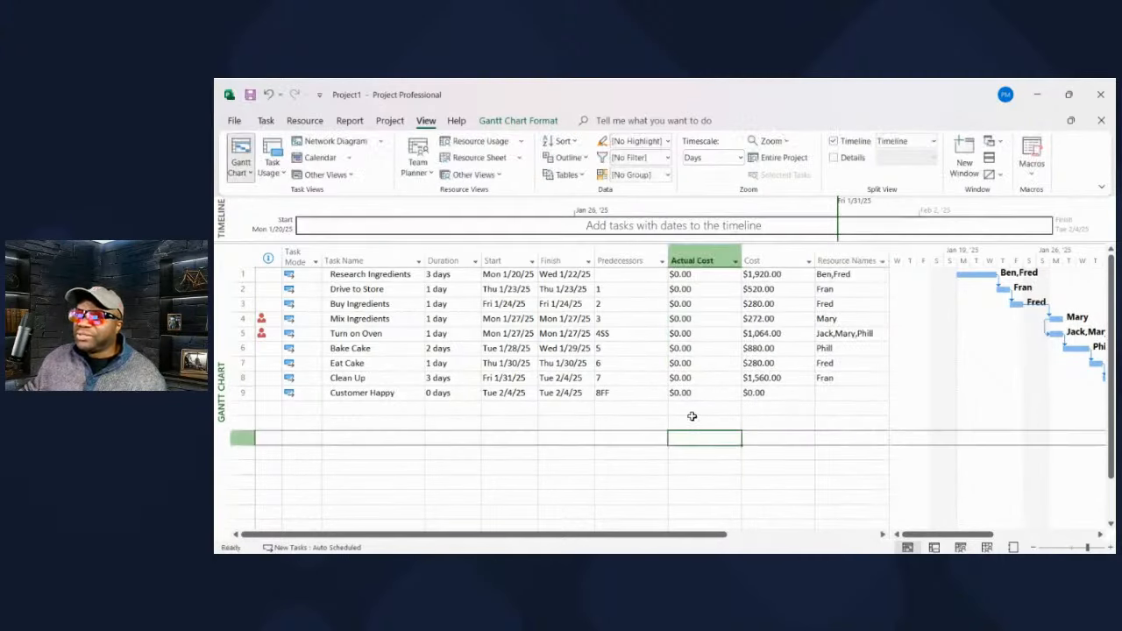
# - Delete the Cost and Actual Cost columns from the task table
pyautogui.click(758, 252)
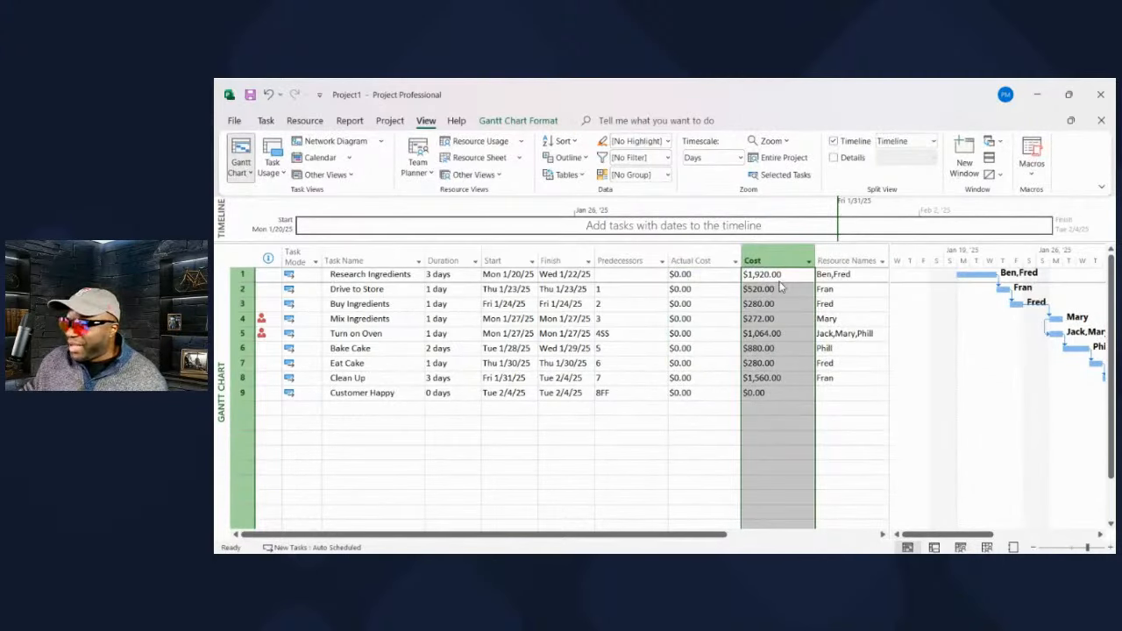
pyautogui.press('Delete')
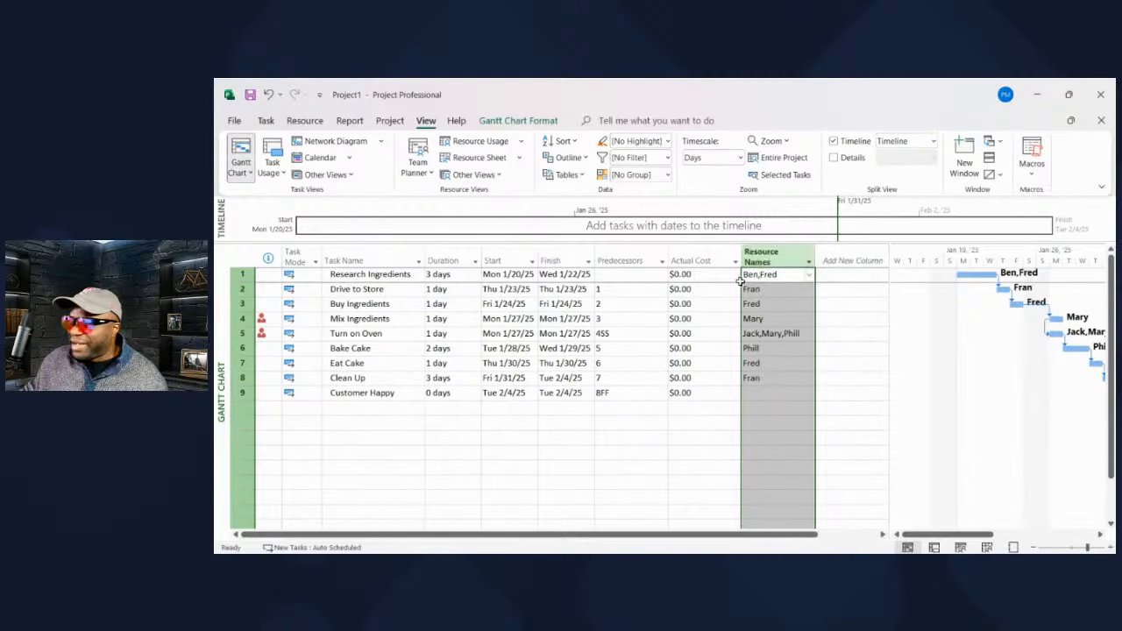
pyautogui.click(723, 256)
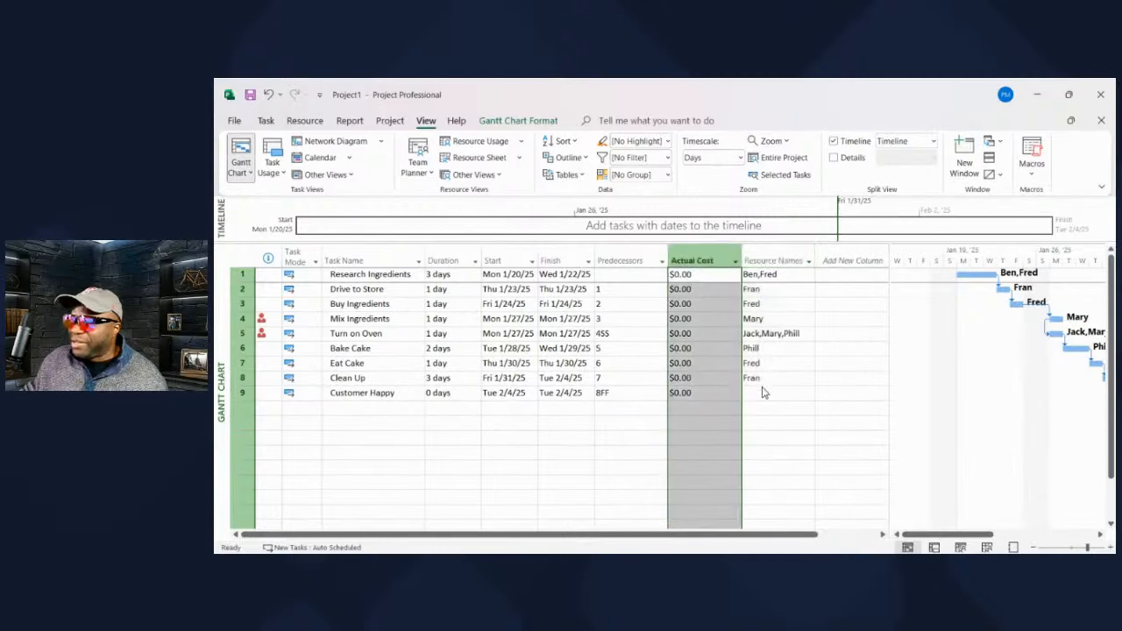
pyautogui.press('Delete')
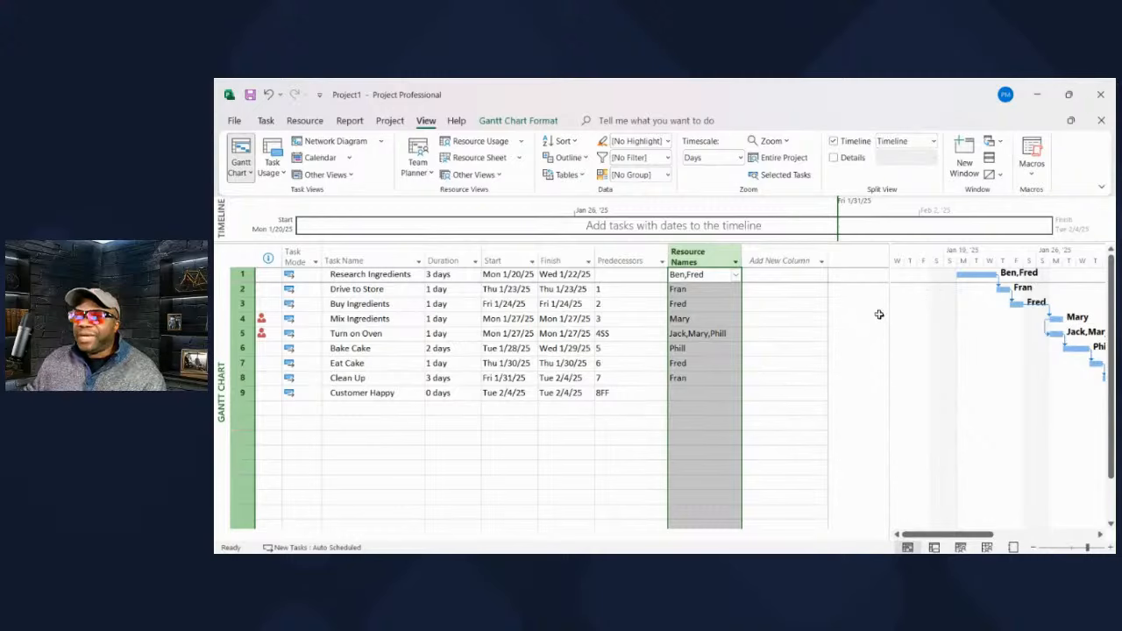
# - Clear the column selection, then select the Actual Cost column header
pyautogui.click(819, 319)
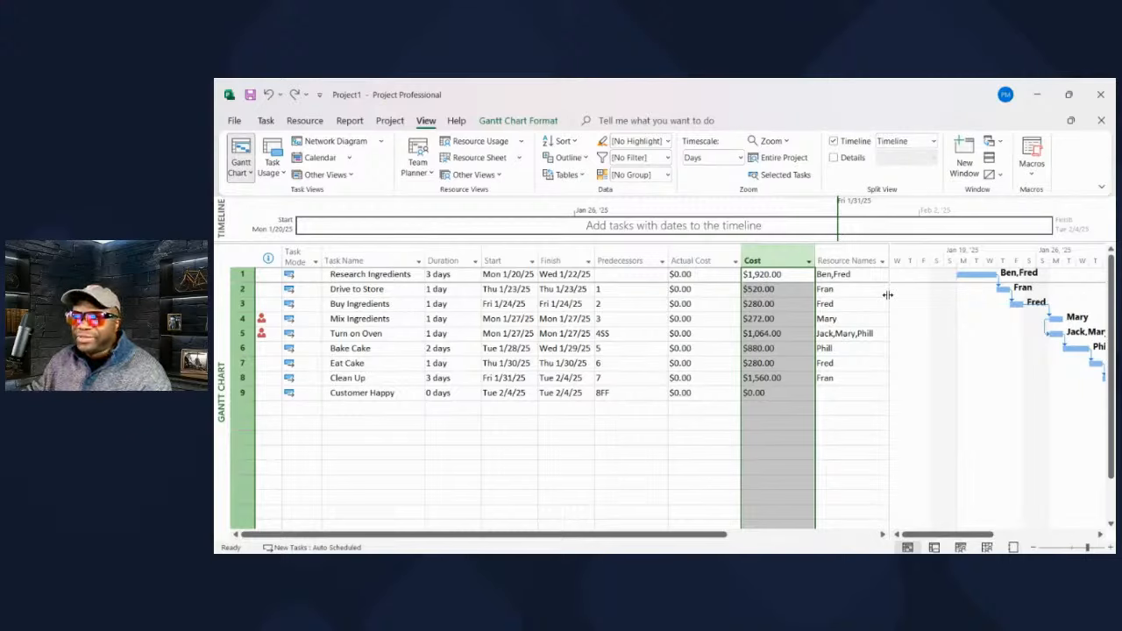
pyautogui.click(710, 255)
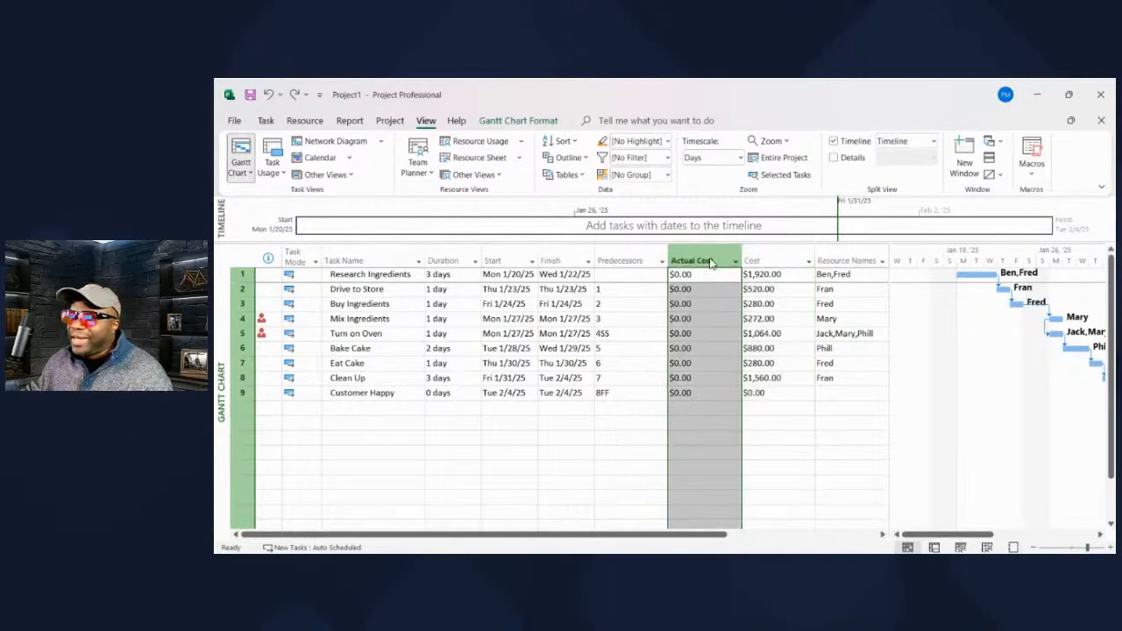
# - Add Actual Start and Actual Finish columns just before Actual Cost
pyautogui.press('Insert')
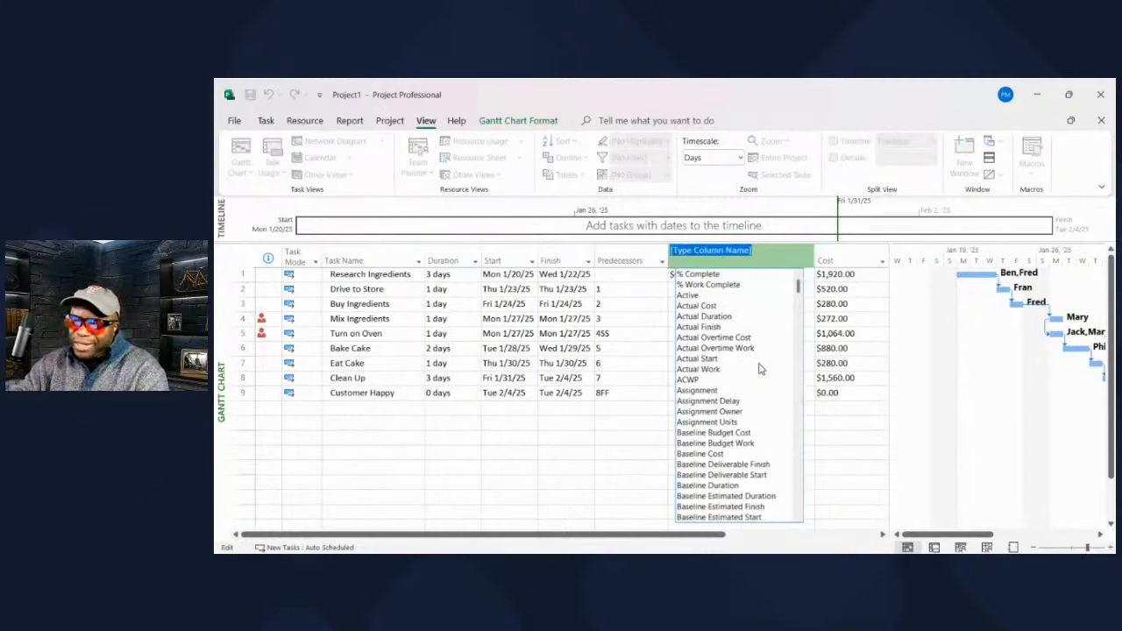
pyautogui.write('Actual Start')
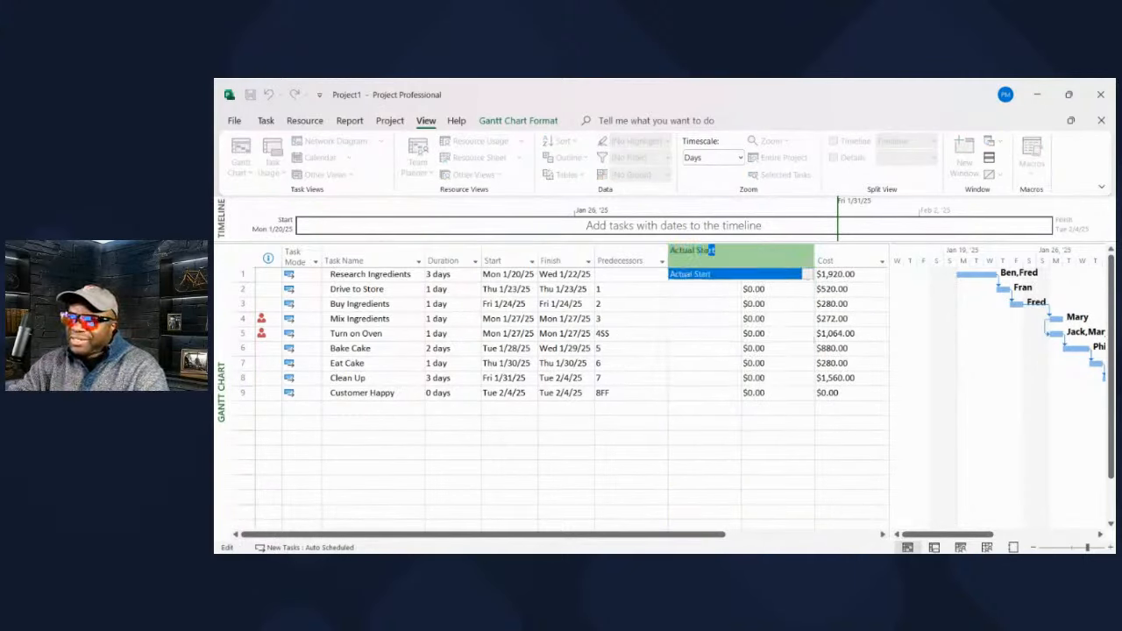
pyautogui.press('Return')
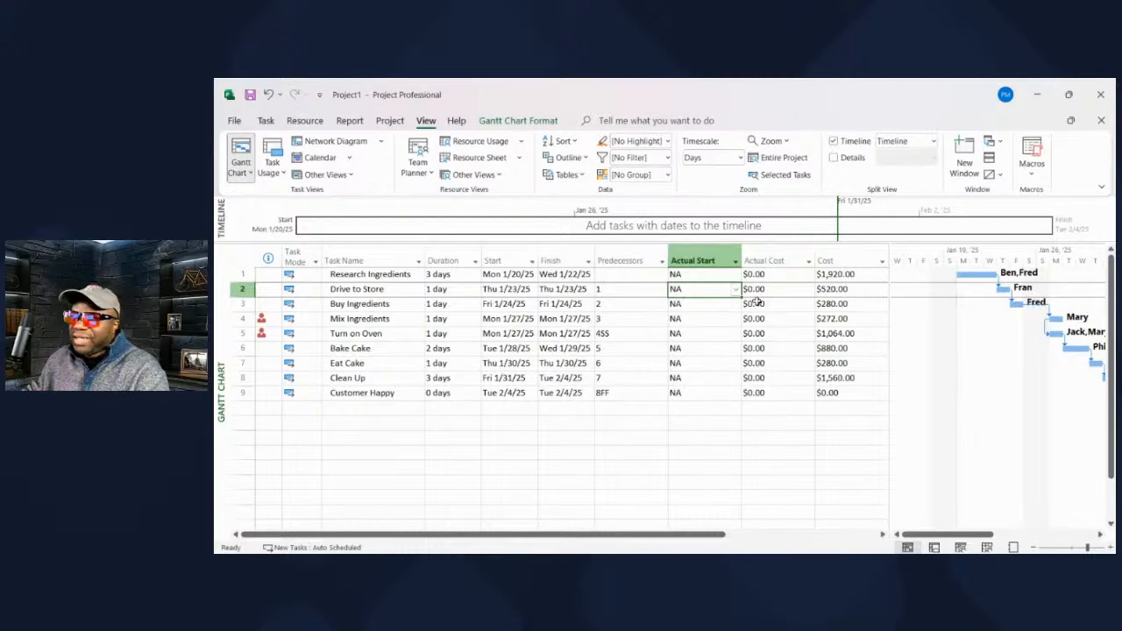
pyautogui.click(756, 251)
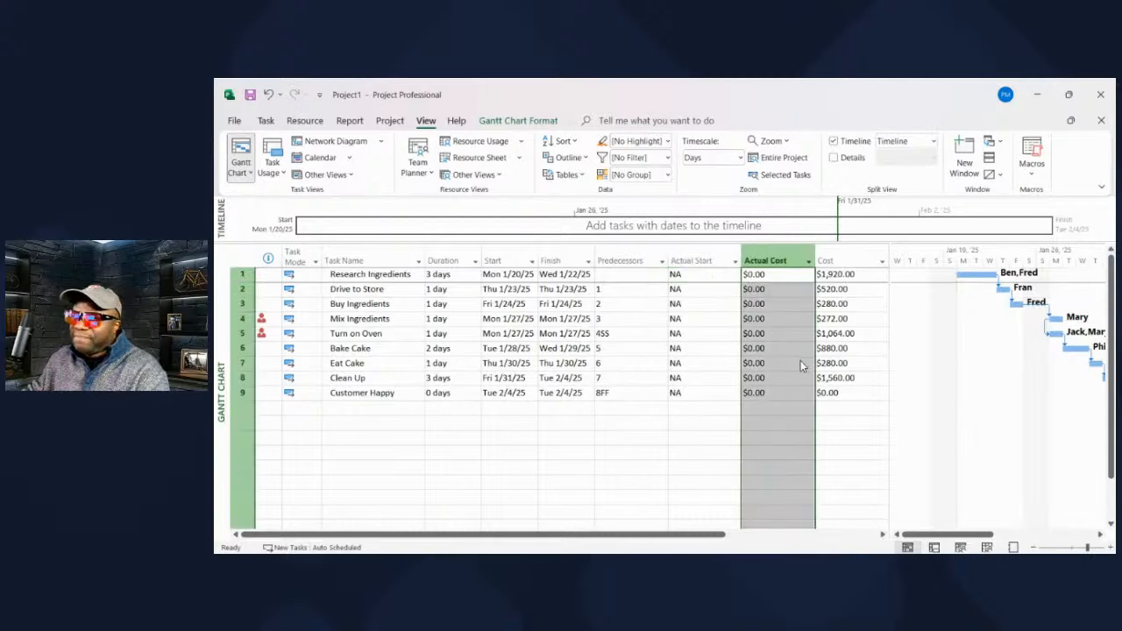
pyautogui.press('Insert')
pyautogui.write('Actual')
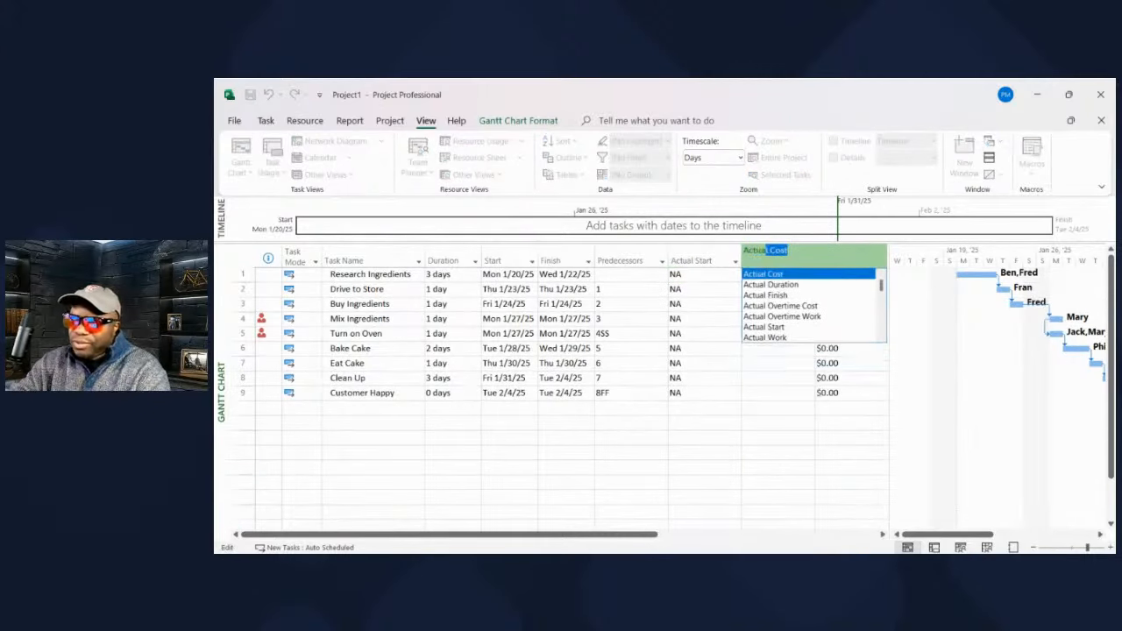
pyautogui.write(' Finish')
pyautogui.press('Return')
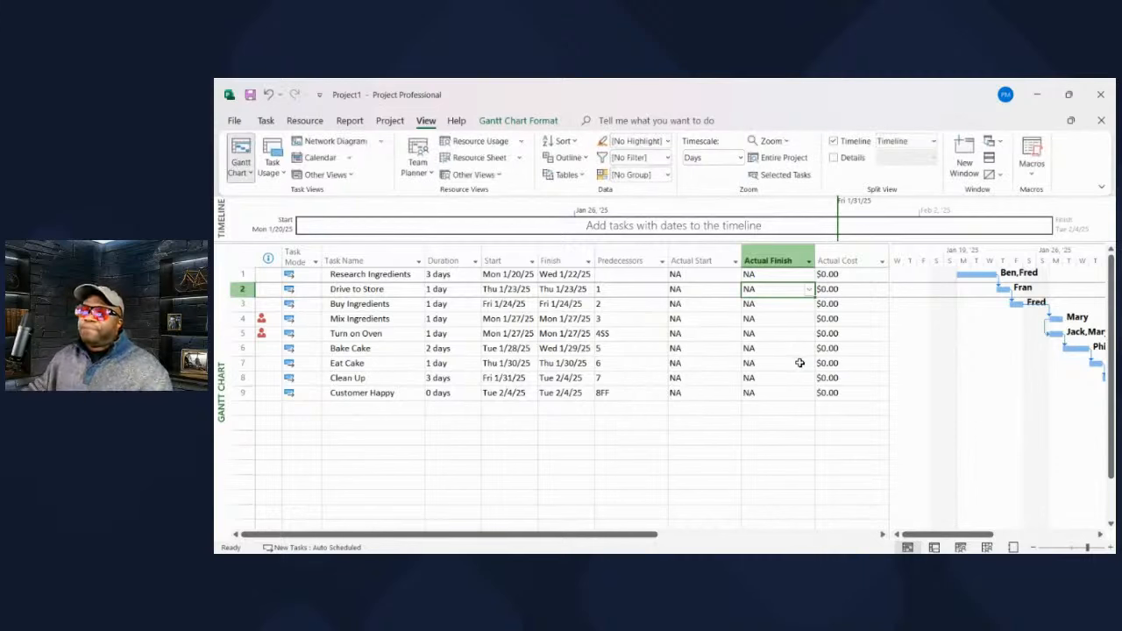
pyautogui.click(792, 466)
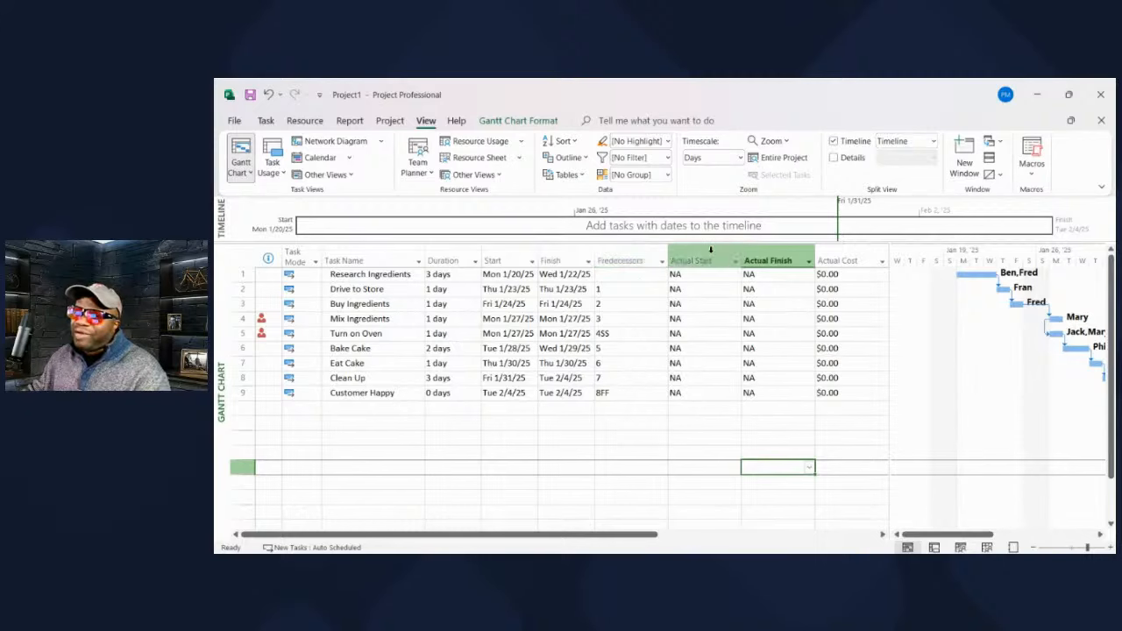
pyautogui.moveTo(634, 534); pyautogui.dragTo(580, 530)
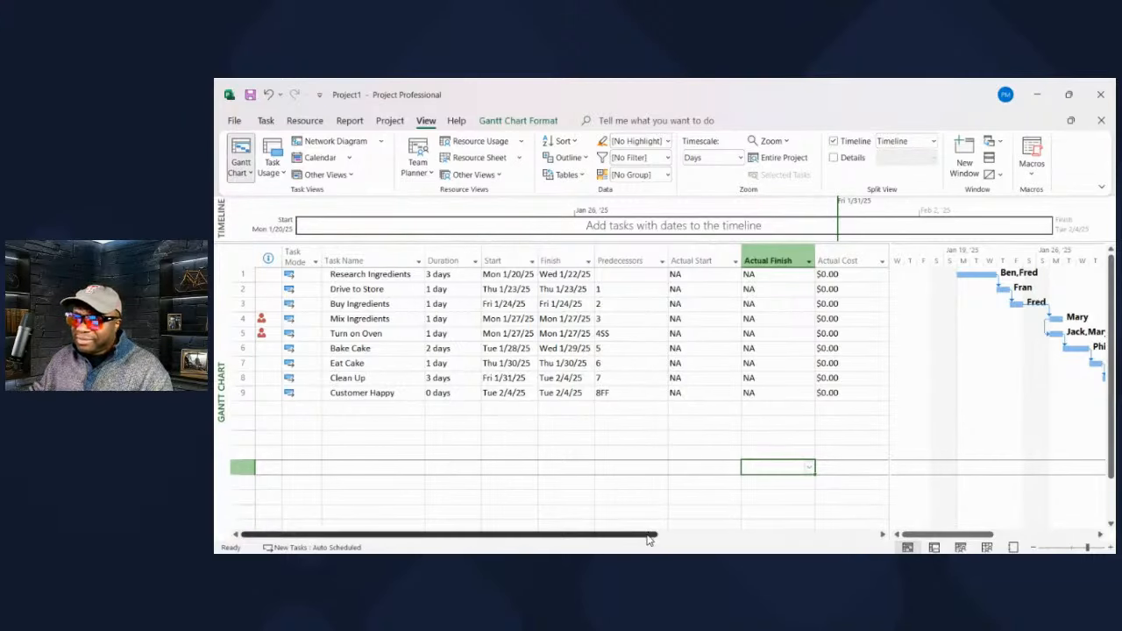
# - Drag the Cost and Resource Names columns to sit right after Predecessors, before Actual Start
pyautogui.moveTo(649, 540); pyautogui.dragTo(782, 538)
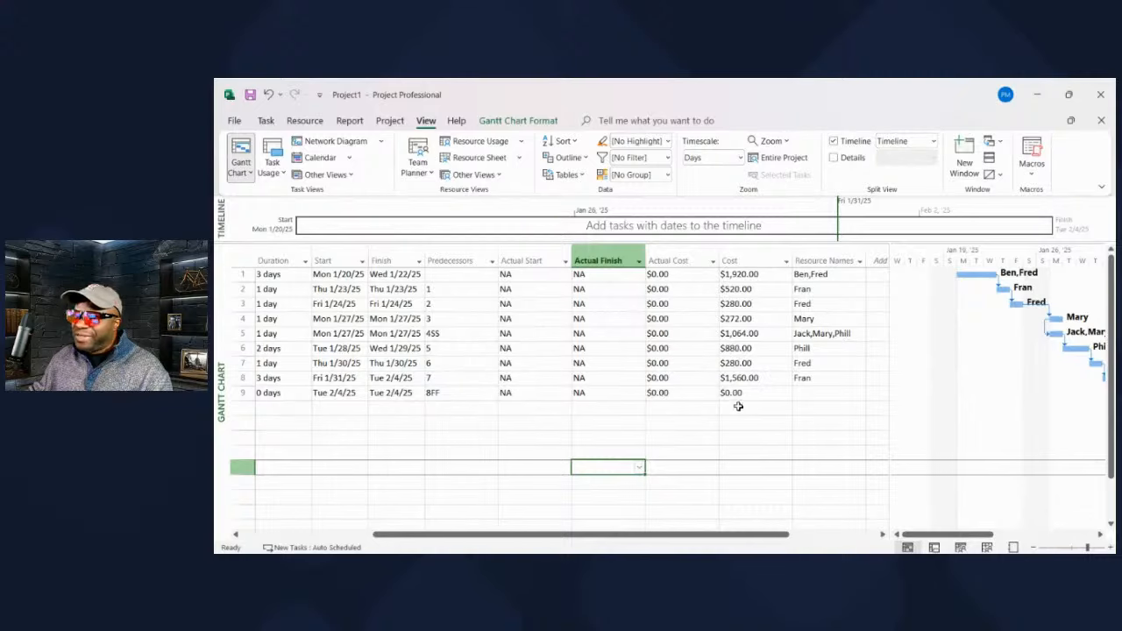
pyautogui.click(737, 261)
pyautogui.moveTo(683, 260); pyautogui.dragTo(505, 255)
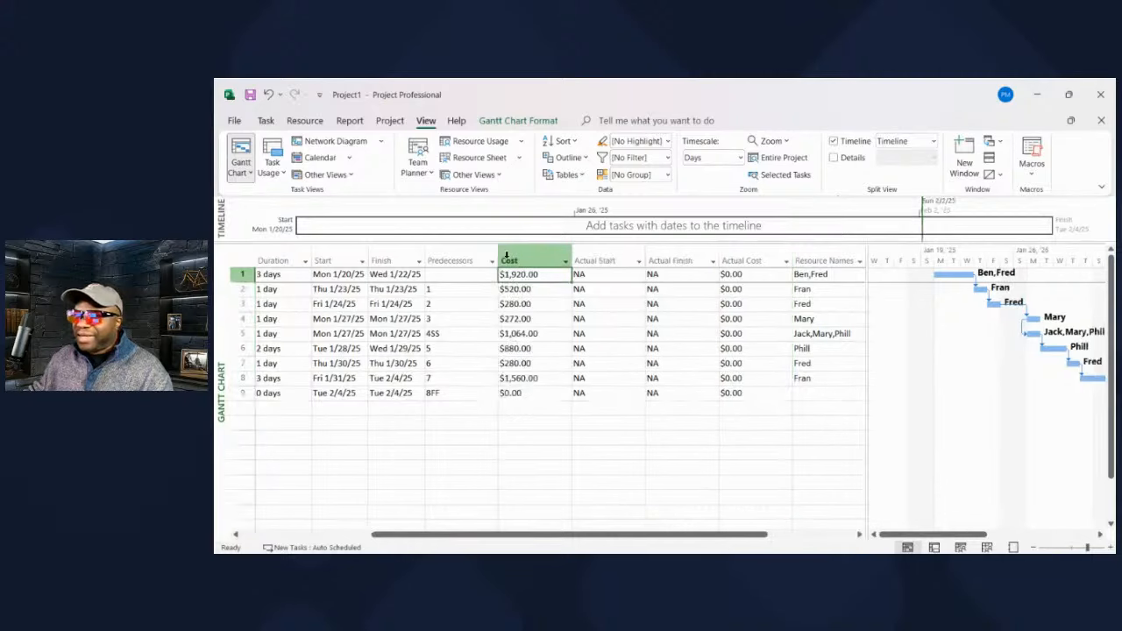
pyautogui.click(812, 254)
pyautogui.moveTo(812, 253); pyautogui.dragTo(584, 253)
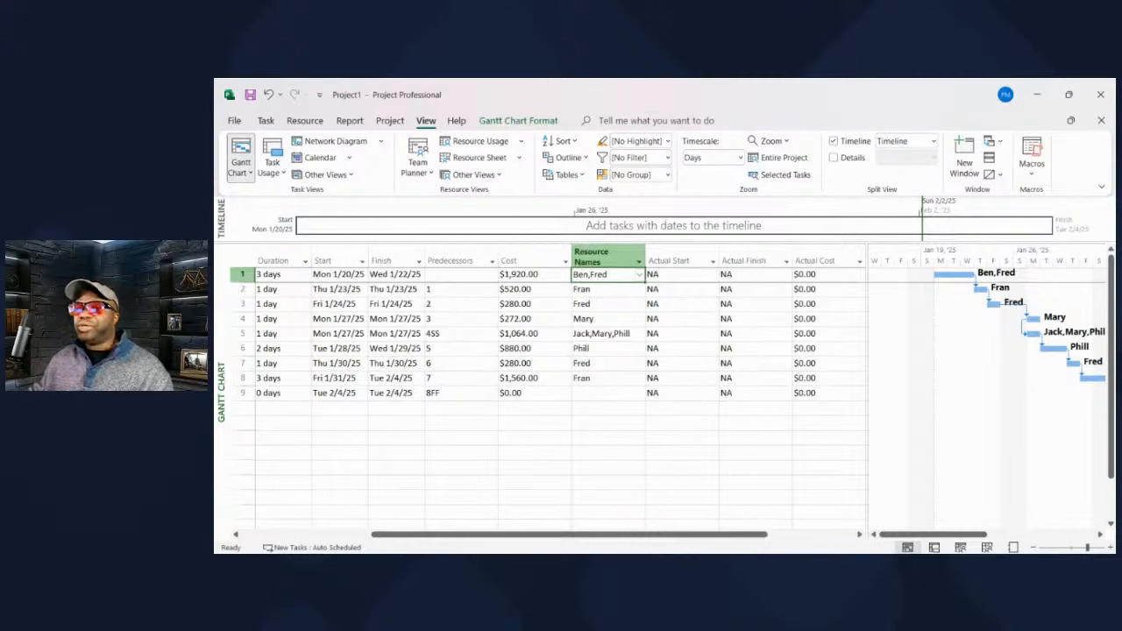
pyautogui.moveTo(626, 535); pyautogui.dragTo(464, 535)
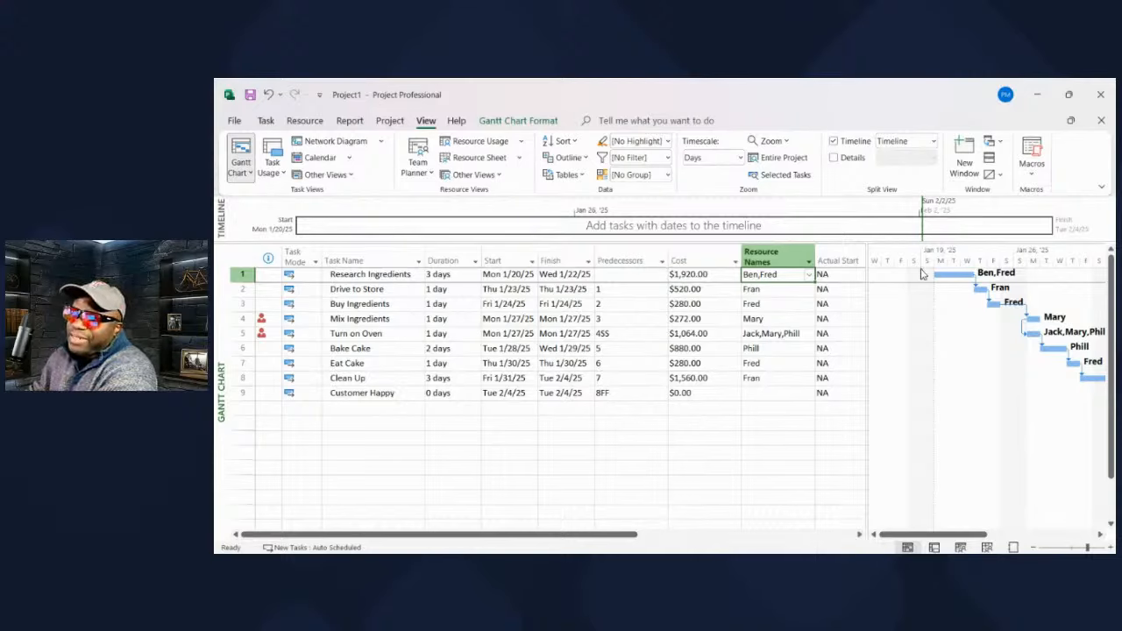
pyautogui.click(682, 404)
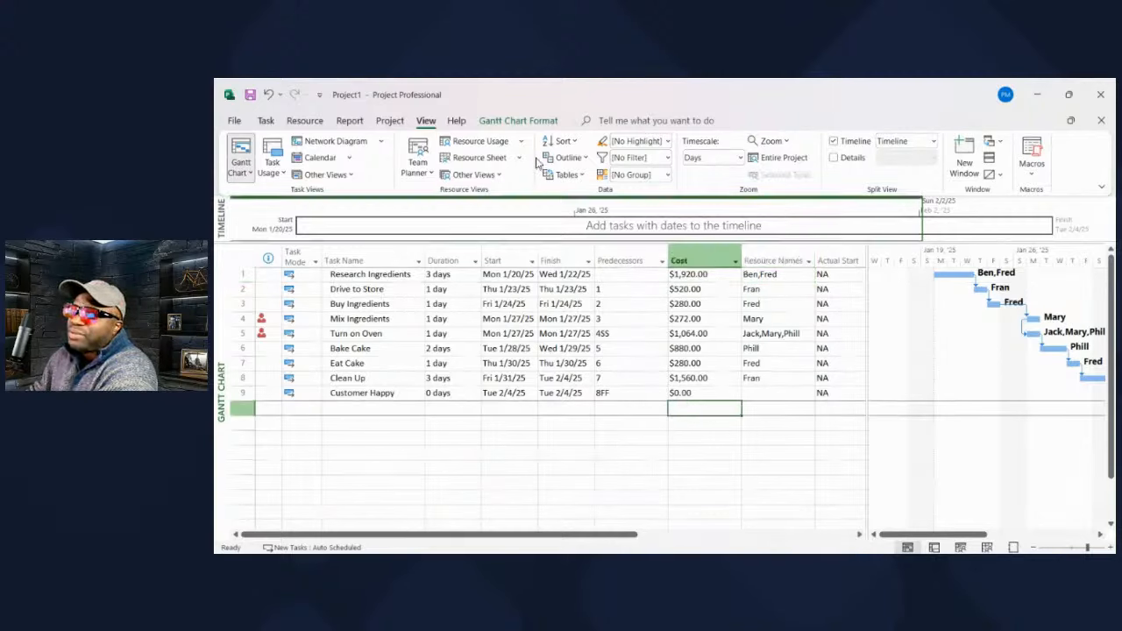
# - Enable Project Summary Task on the Gantt Chart Format tab and select the Project1 row
pyautogui.click(391, 122)
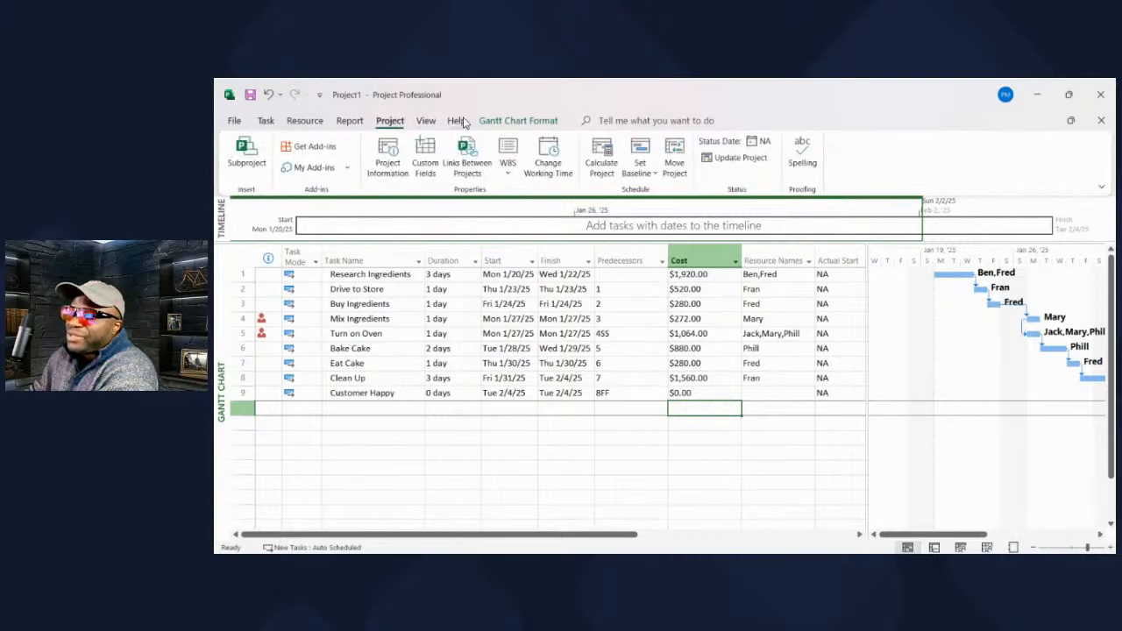
pyautogui.click(492, 121)
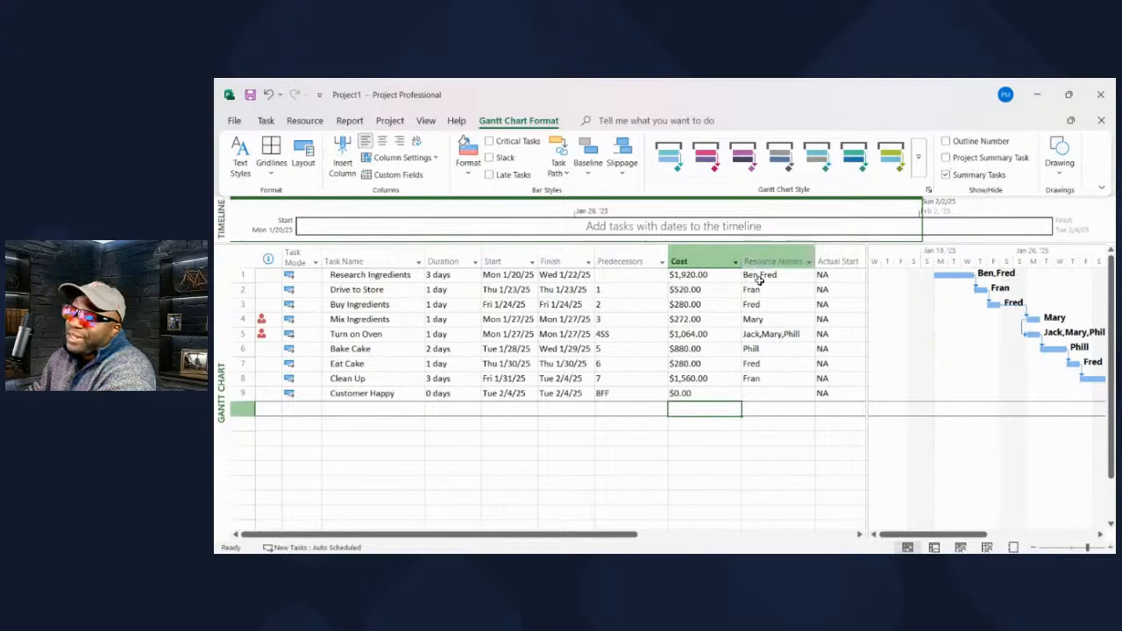
pyautogui.click(947, 157)
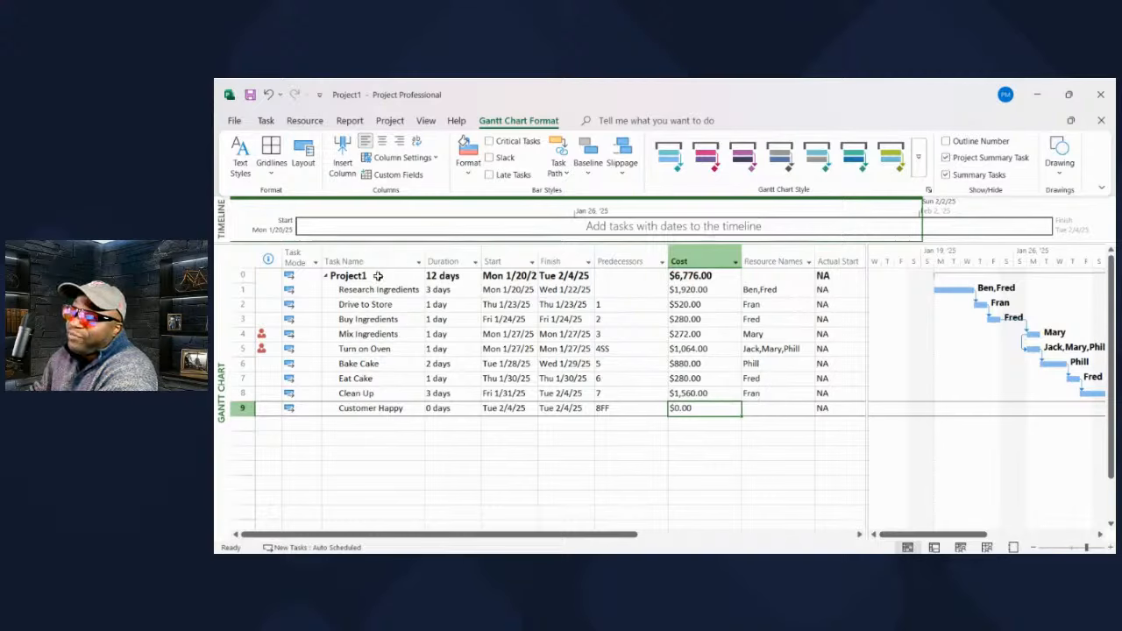
pyautogui.click(377, 276)
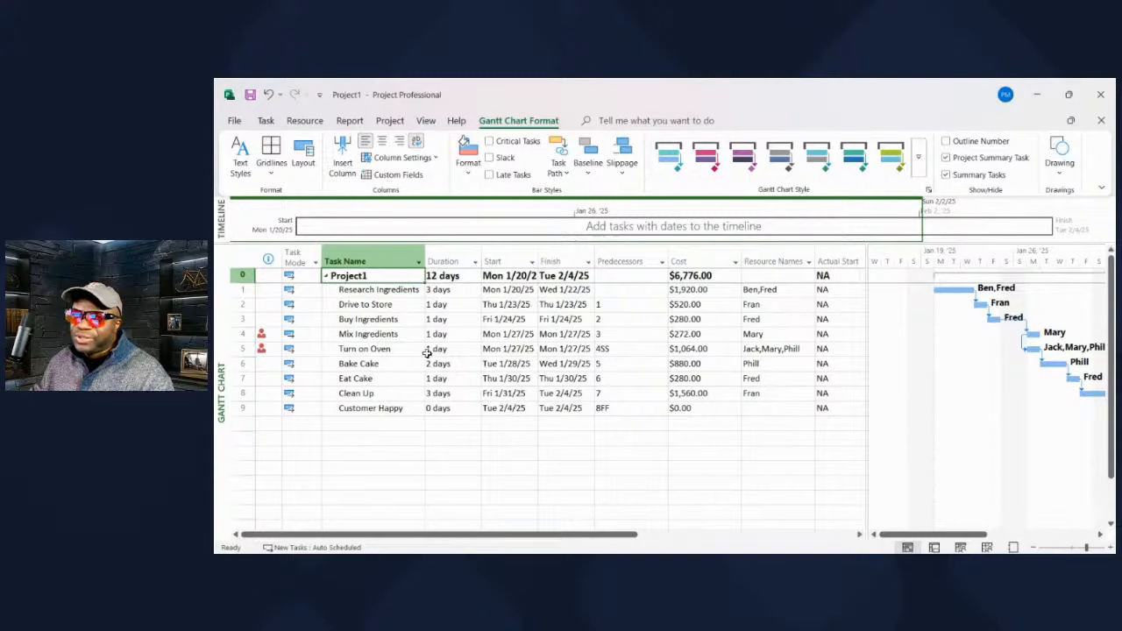
# - Cut Turn on Oven to two resources, costing $792.00, then select the Cost column
pyautogui.click(774, 349)
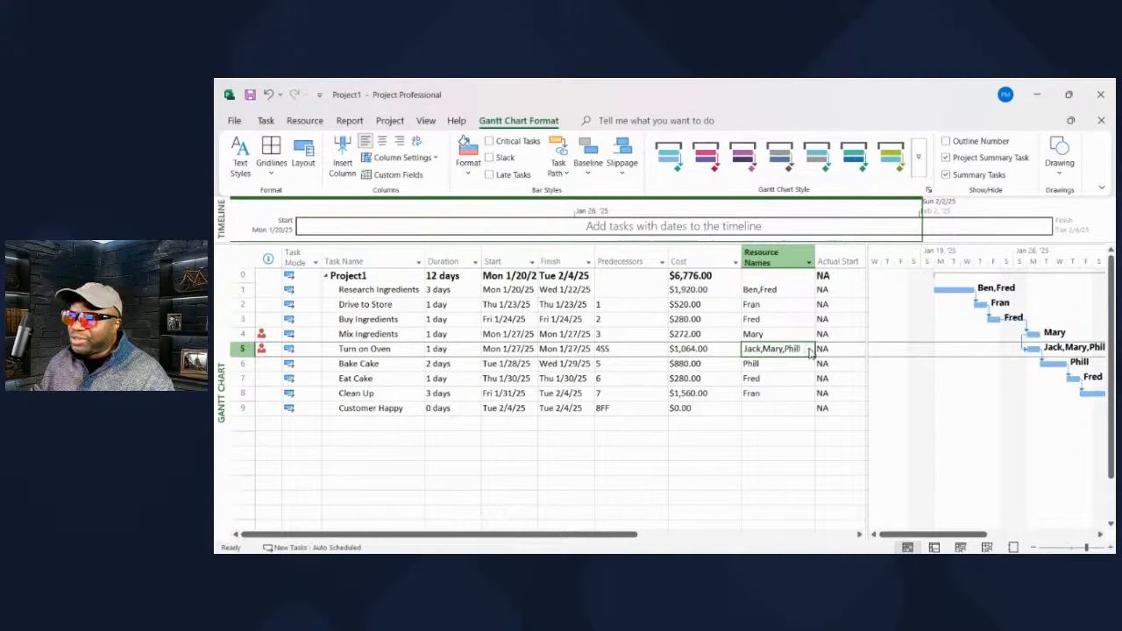
pyautogui.click(807, 349)
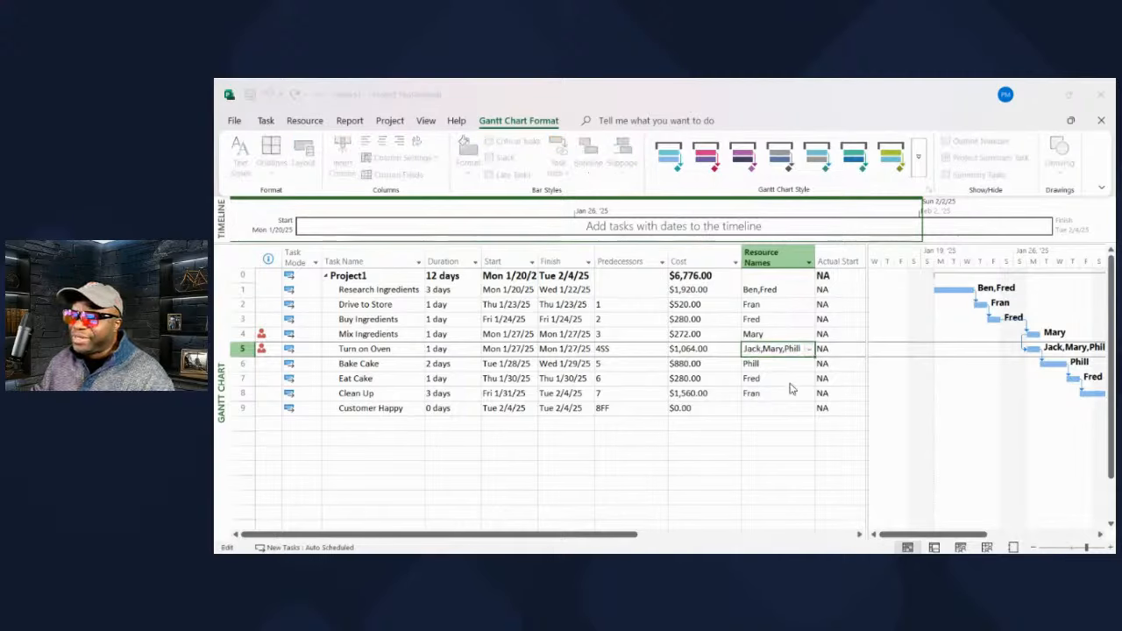
pyautogui.click(712, 424)
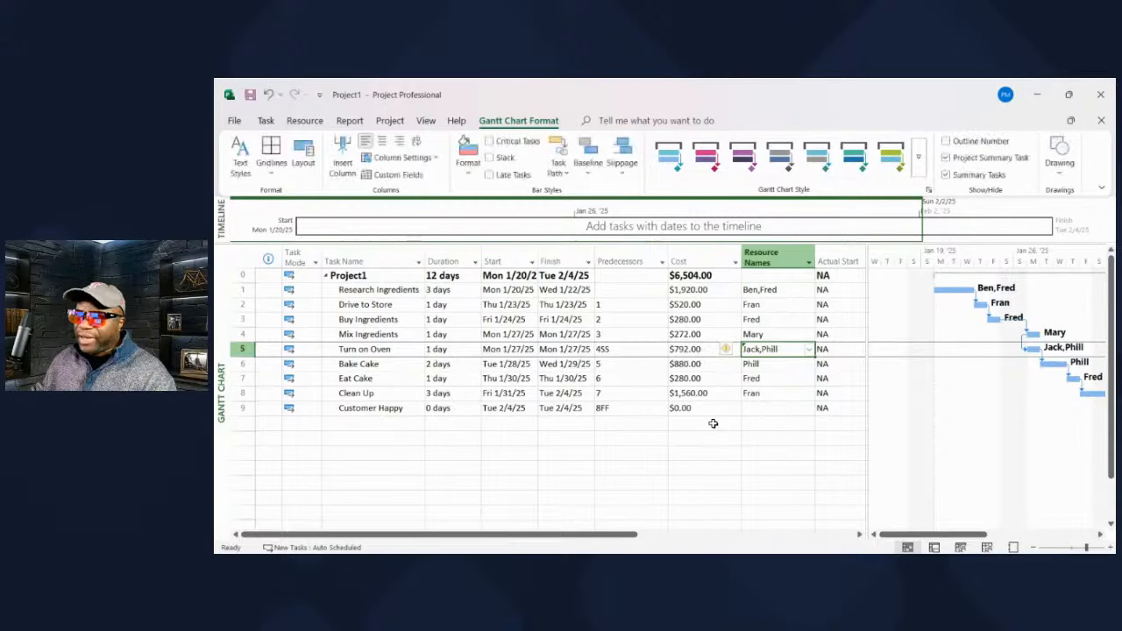
pyautogui.click(672, 425)
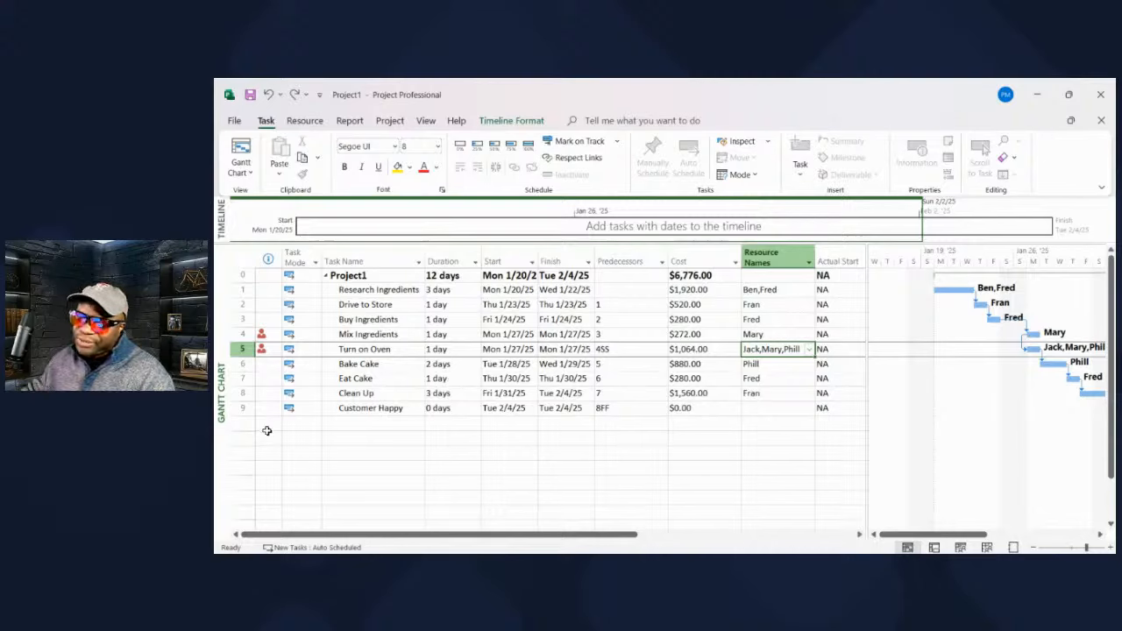
pyautogui.hotkey('ctrl', 'y')
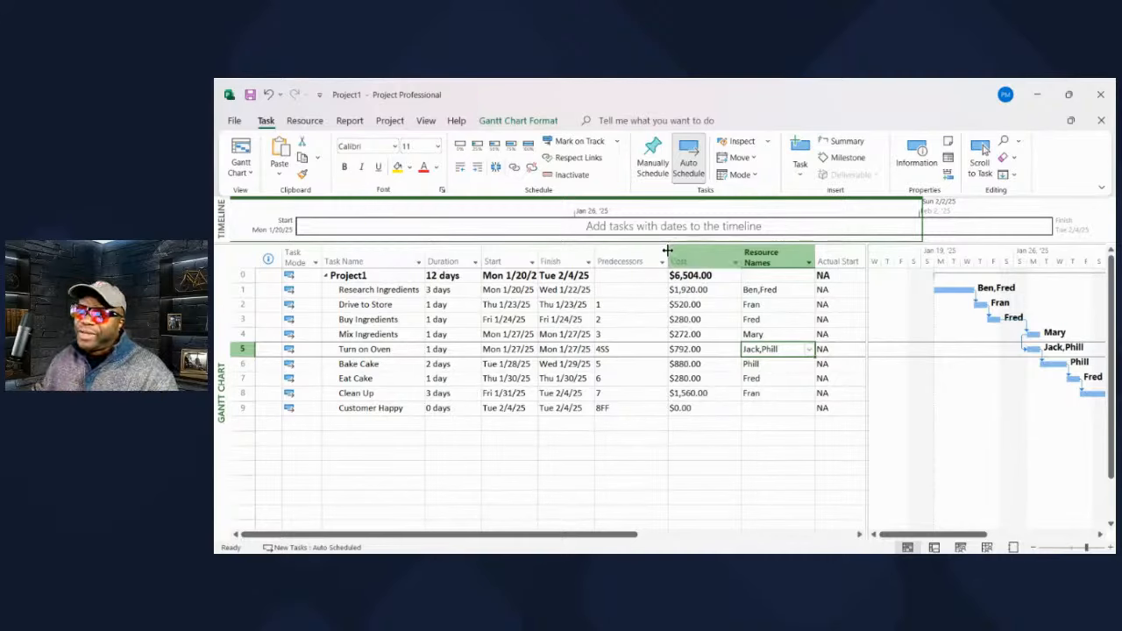
pyautogui.click(778, 423)
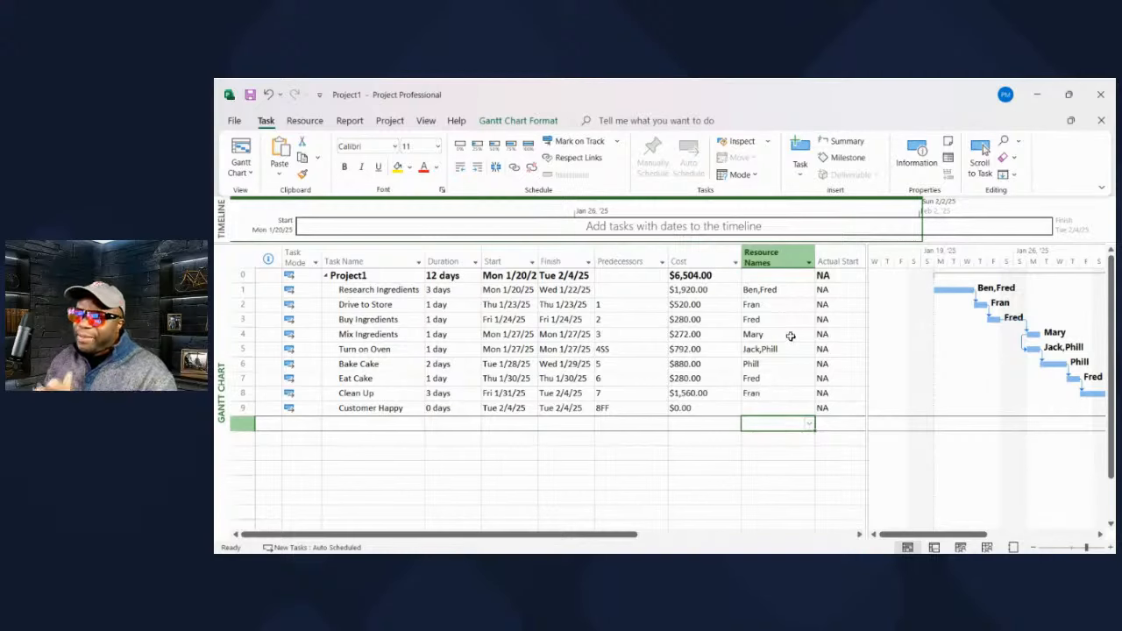
pyautogui.click(687, 252)
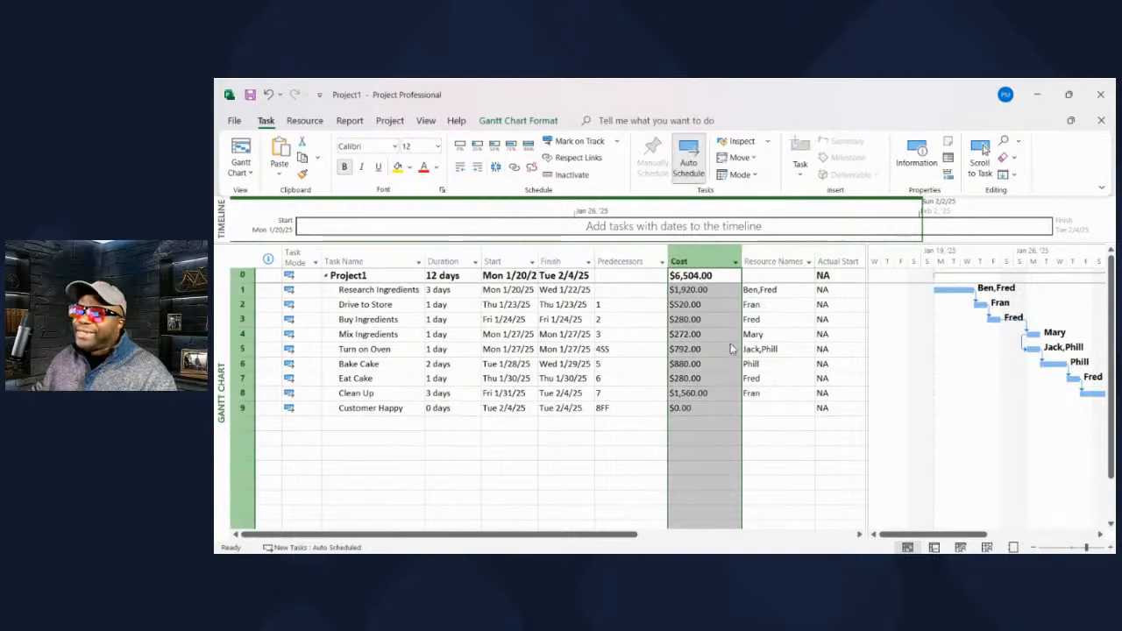
# - Insert Baseline Start and Baseline Finish columns before the Cost column
pyautogui.press('Insert')
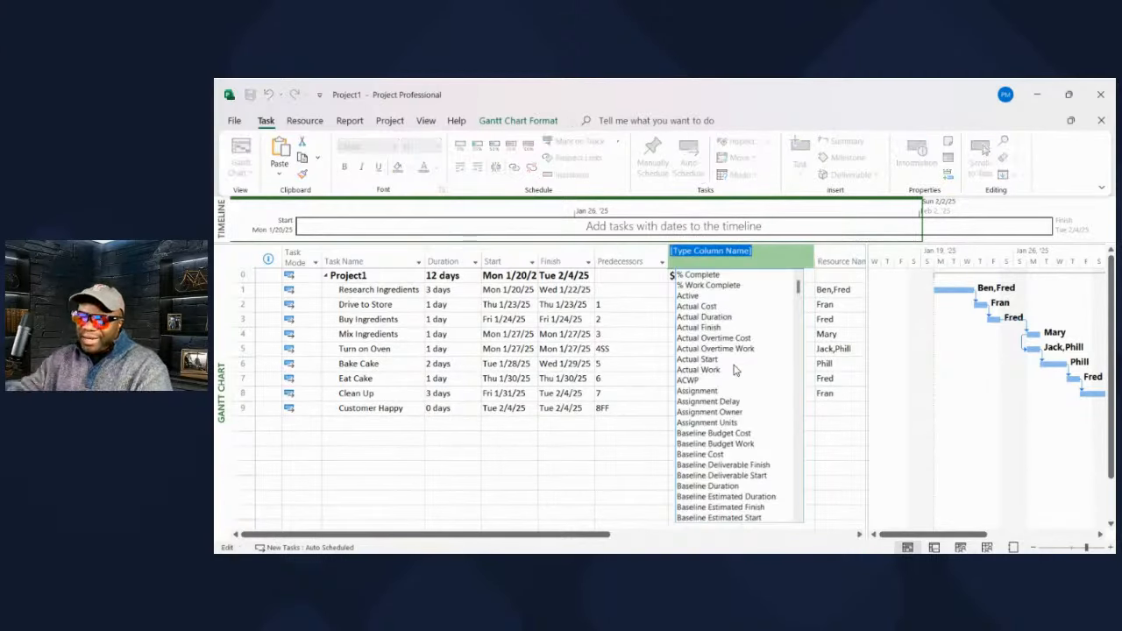
pyautogui.write('Baseli')
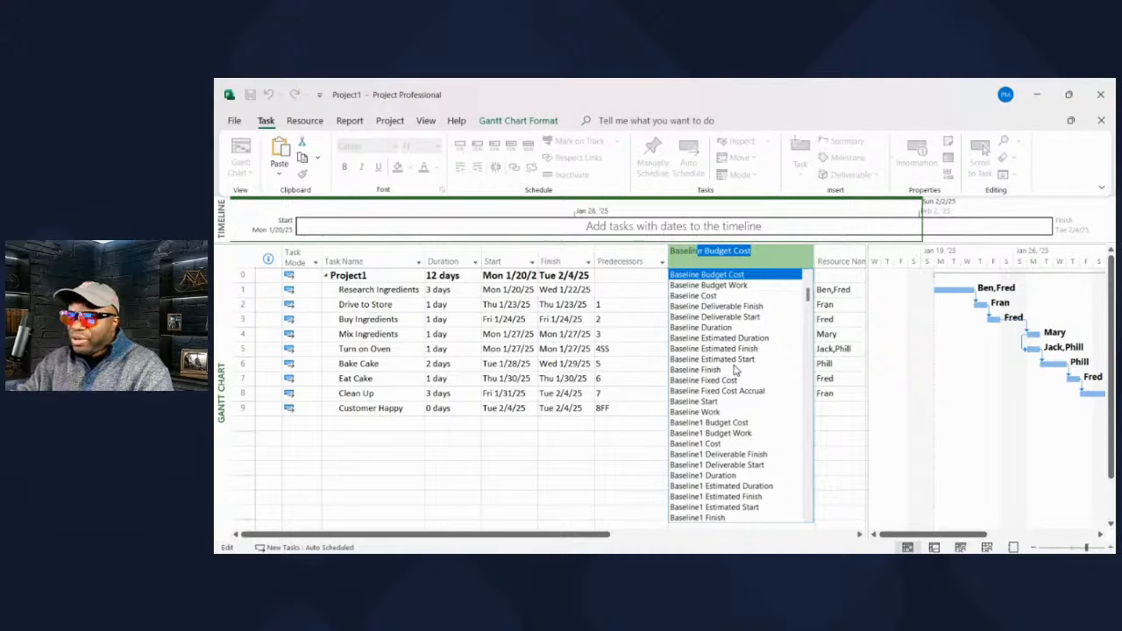
pyautogui.write('n')
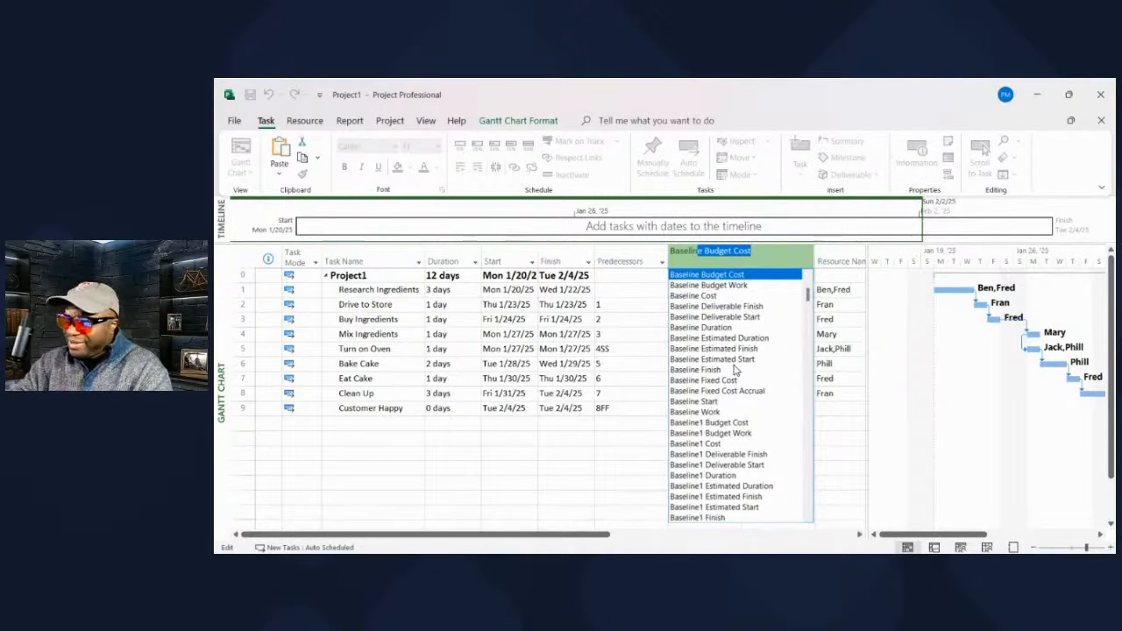
pyautogui.write('e ')
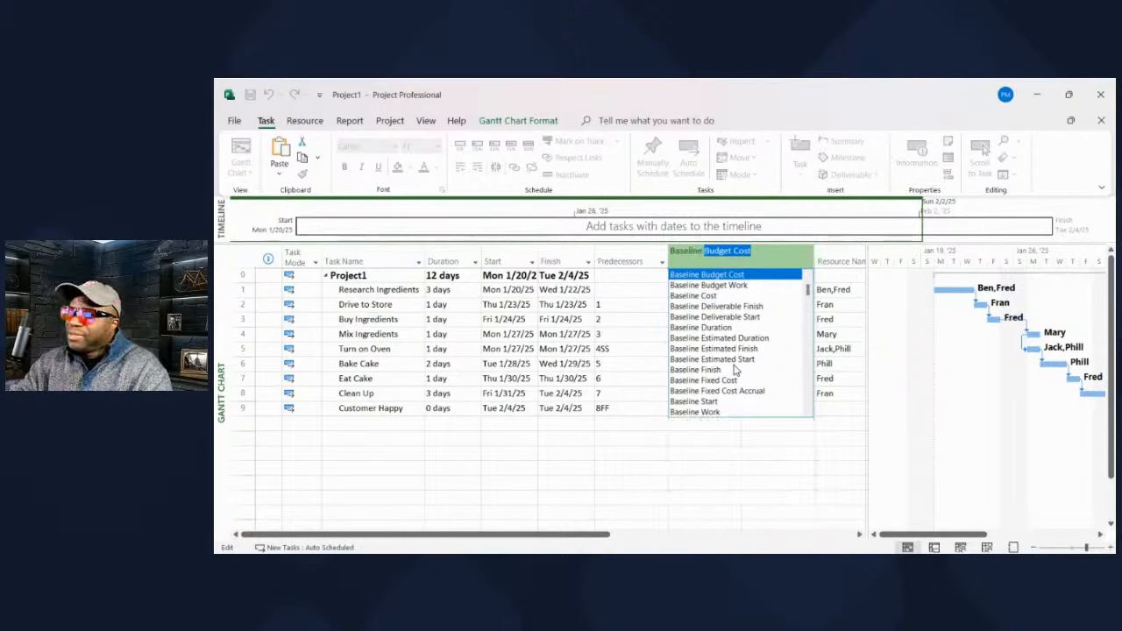
pyautogui.write('Start')
pyautogui.press('Return')
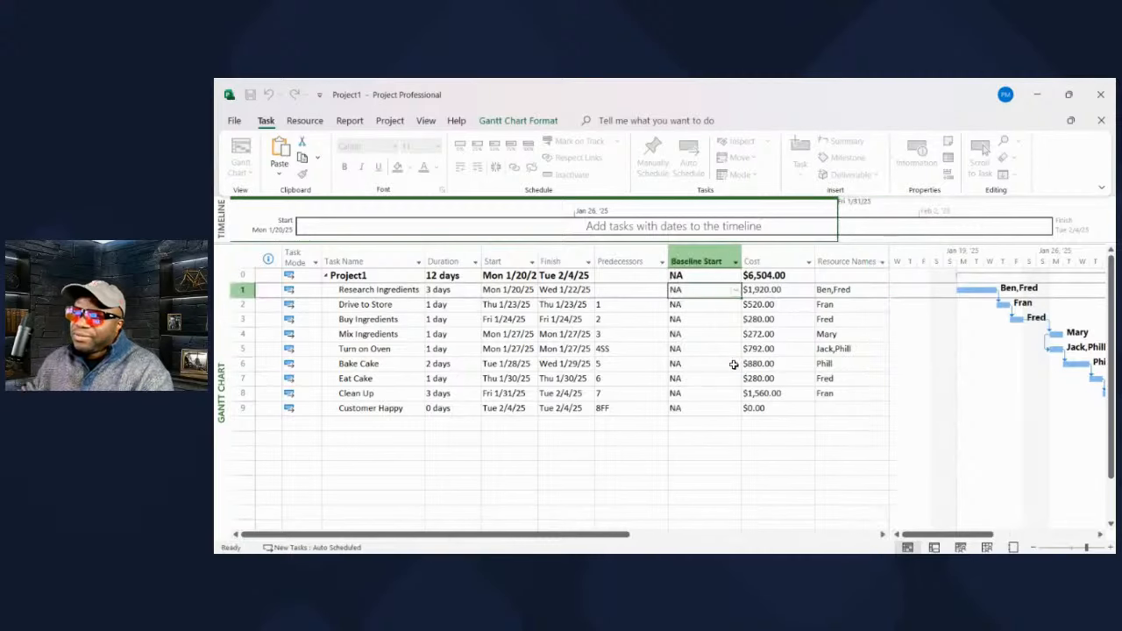
pyautogui.click(756, 255)
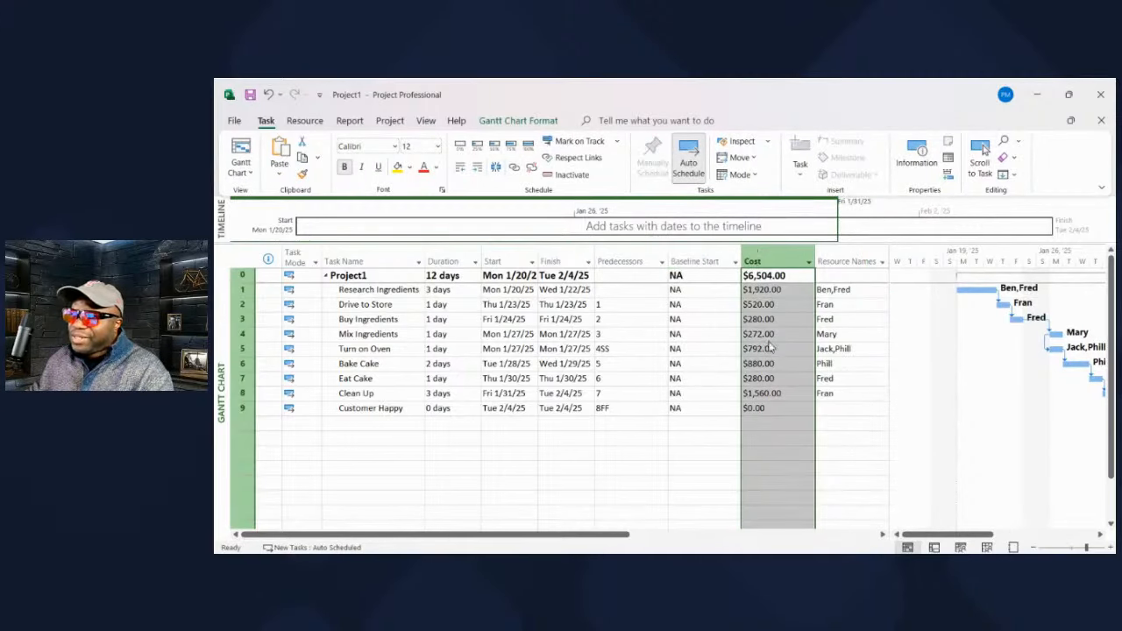
pyautogui.press('Insert')
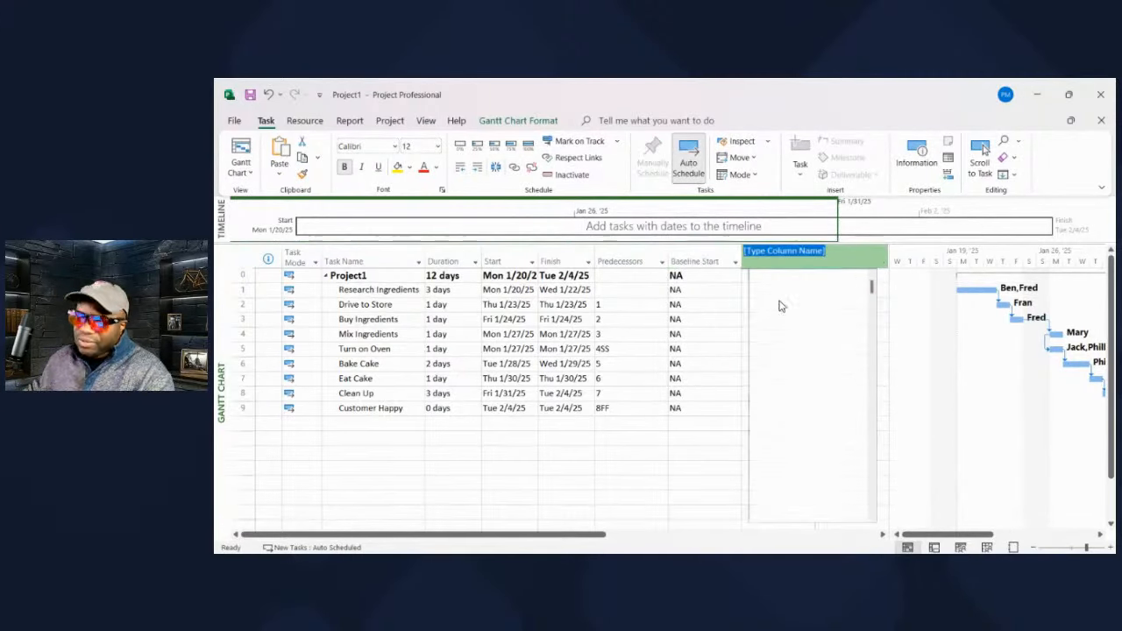
pyautogui.write('baseline finish')
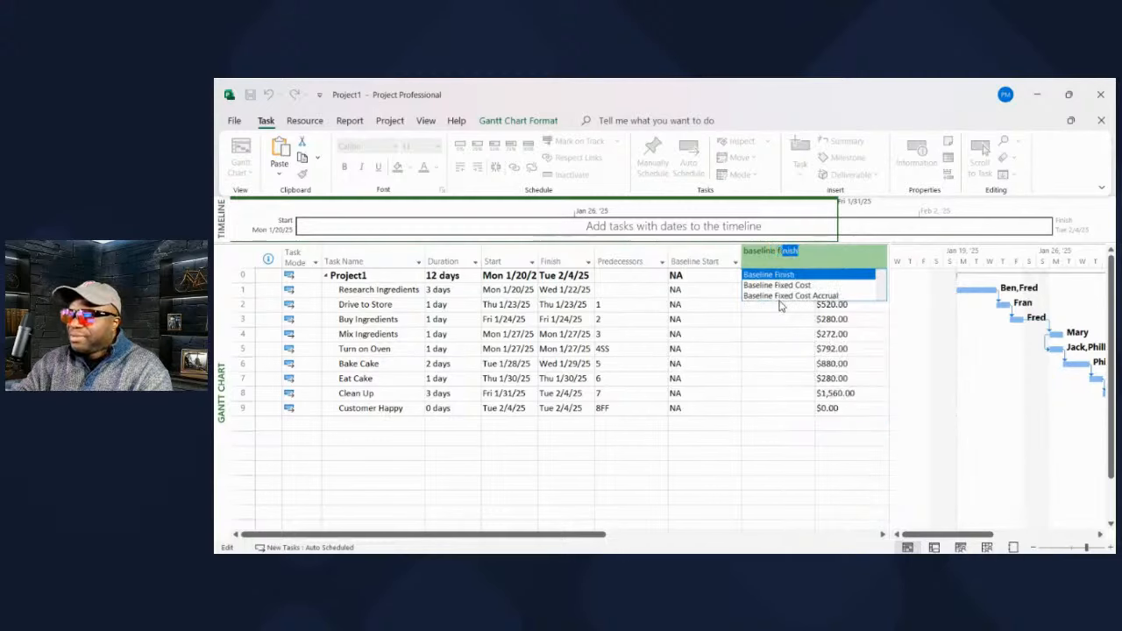
pyautogui.press('Return')
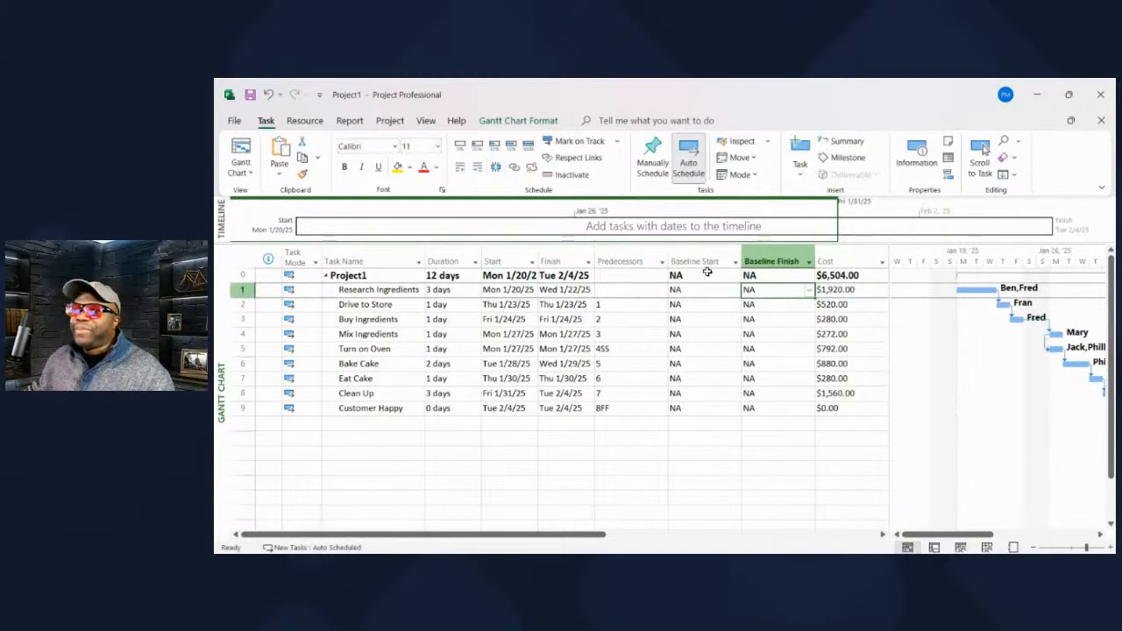
# - Narrow the Predecessors column and widen the table to show full resource names
pyautogui.click(737, 440)
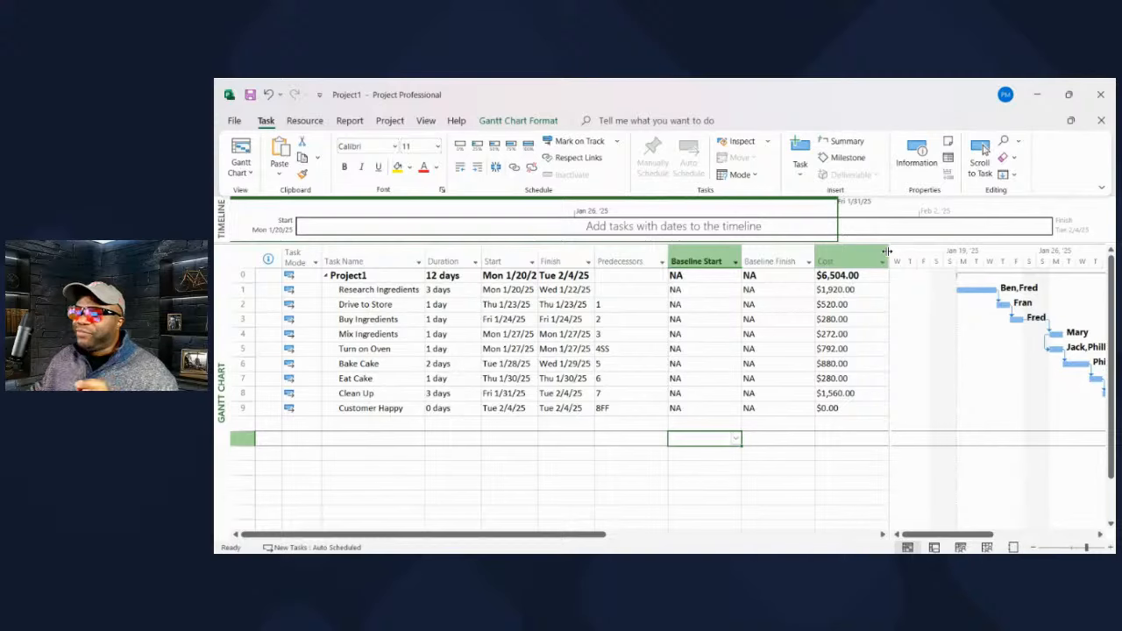
pyautogui.moveTo(668, 254); pyautogui.dragTo(643, 259)
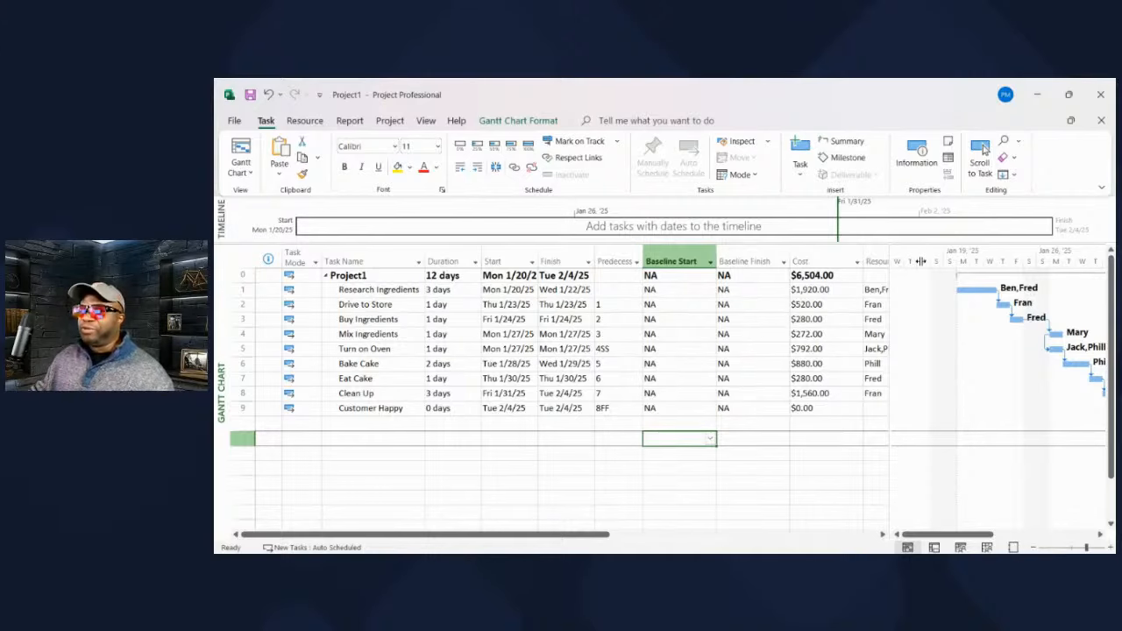
pyautogui.moveTo(921, 261); pyautogui.dragTo(992, 261)
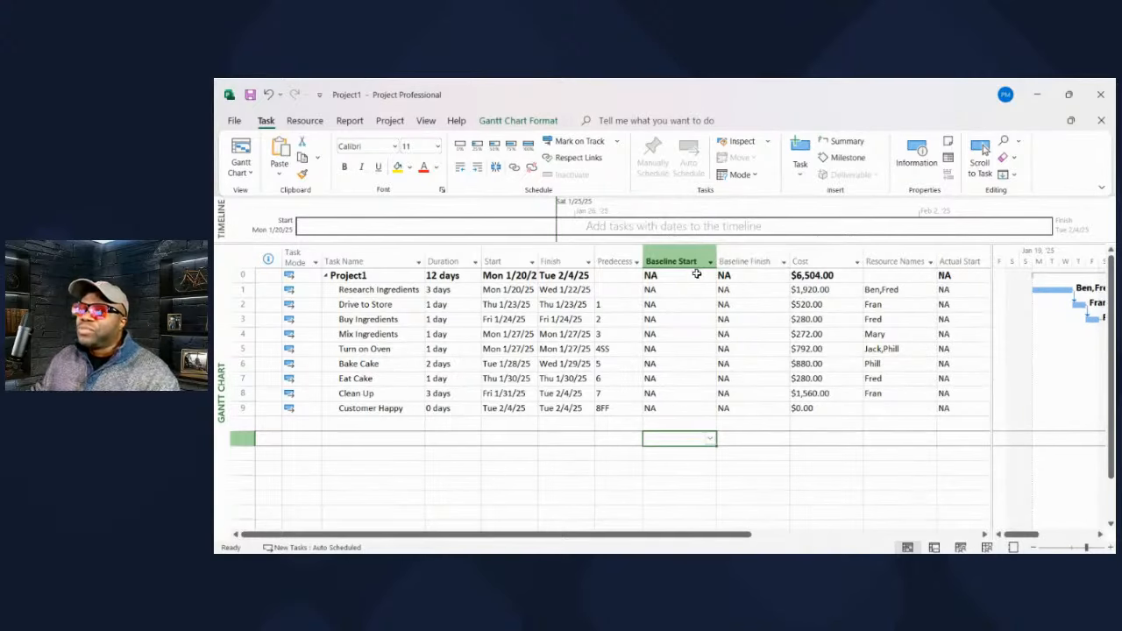
# - Save a project baseline, undo it so baseline dates read NA, then start setting it again
pyautogui.click(390, 122)
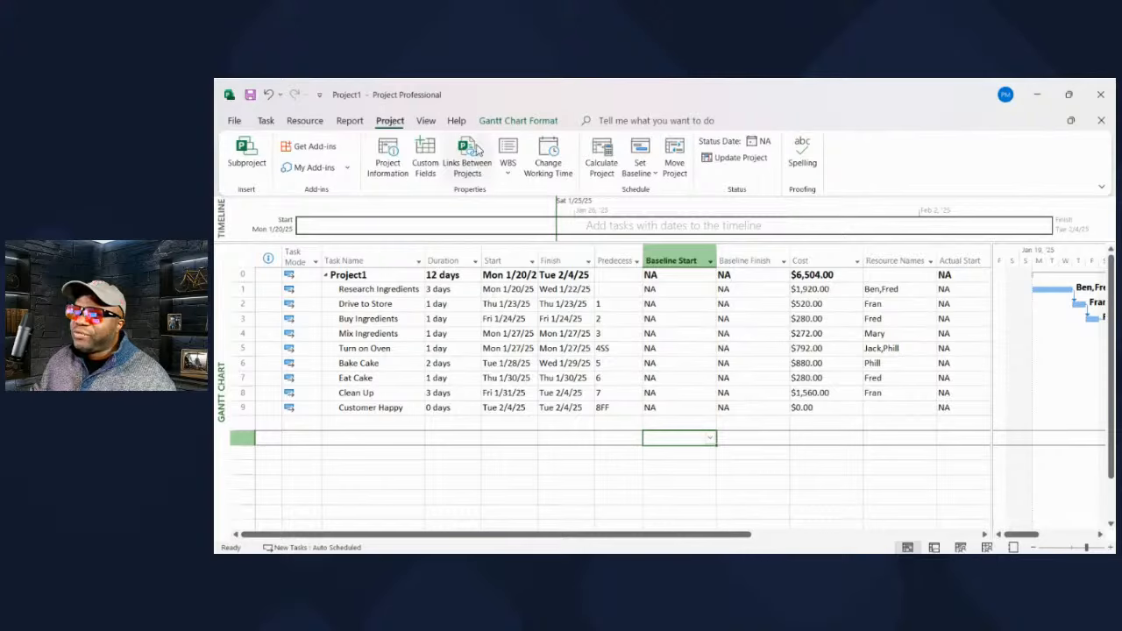
pyautogui.click(653, 178)
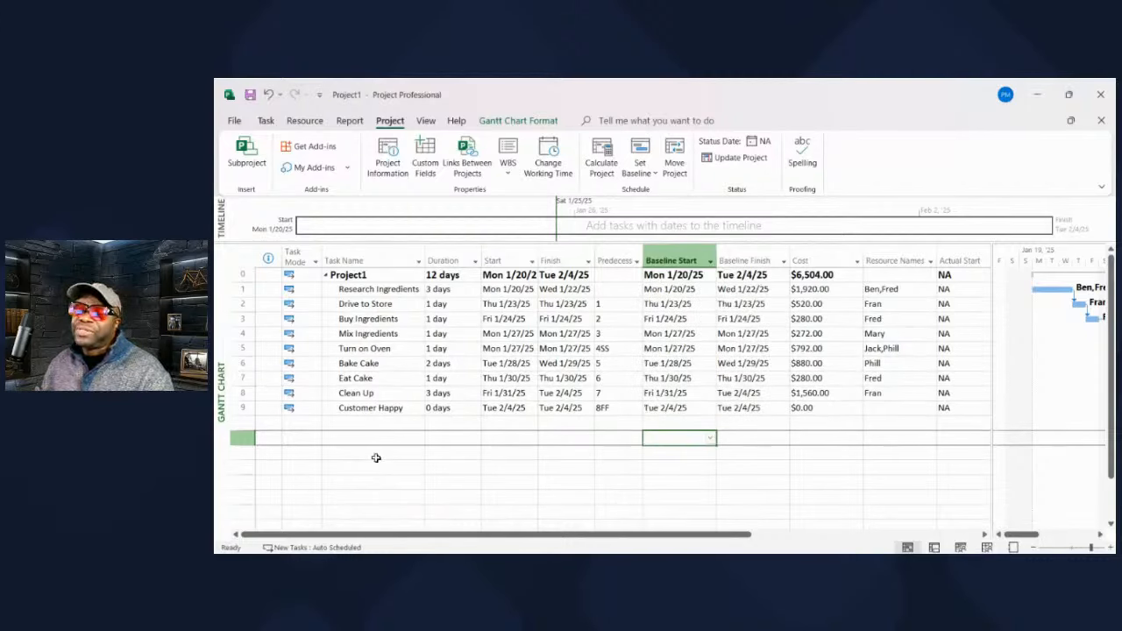
pyautogui.hotkey('ctrl', 'z')
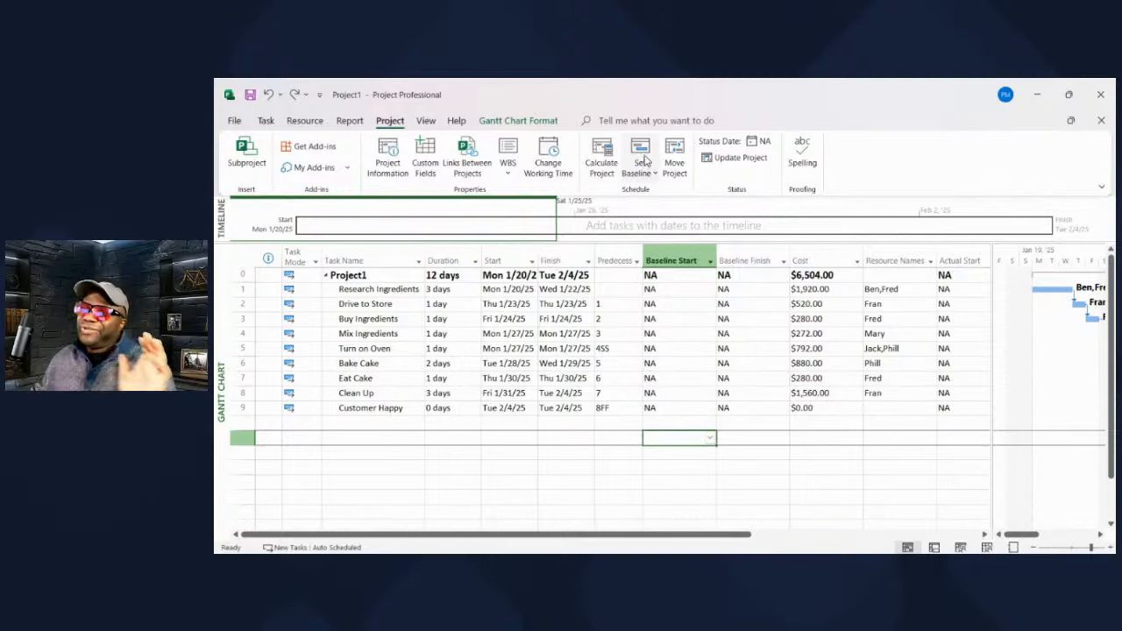
pyautogui.click(647, 176)
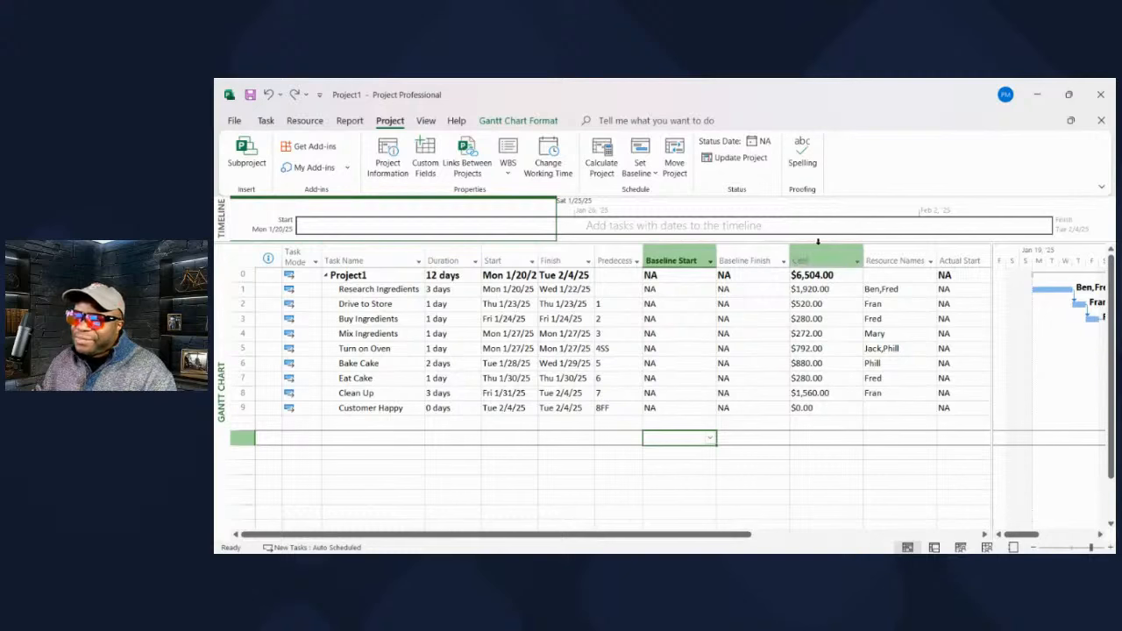
# - Insert a Baseline Cost column before the Cost column
pyautogui.click(823, 260)
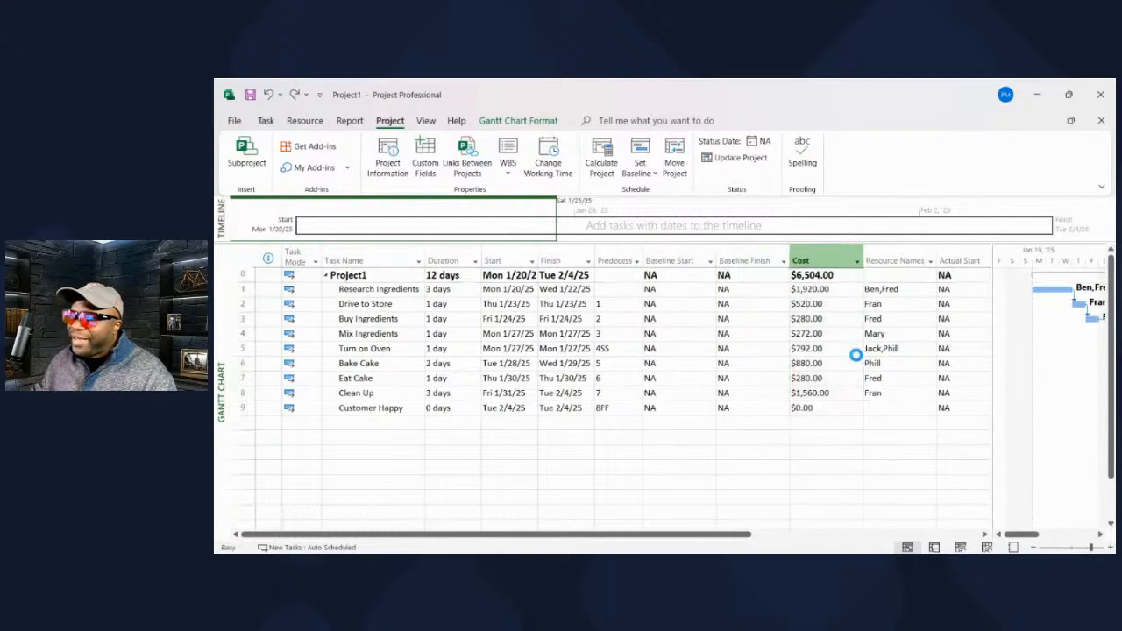
pyautogui.press('Insert')
pyautogui.write('baseline')
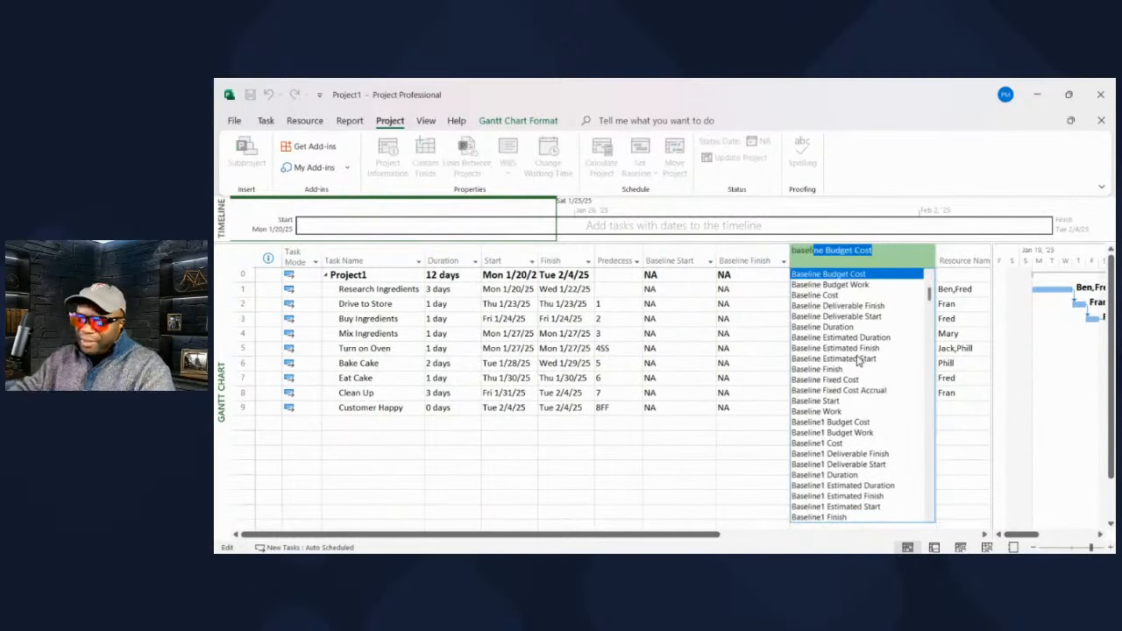
pyautogui.write(' c')
pyautogui.press('Return')
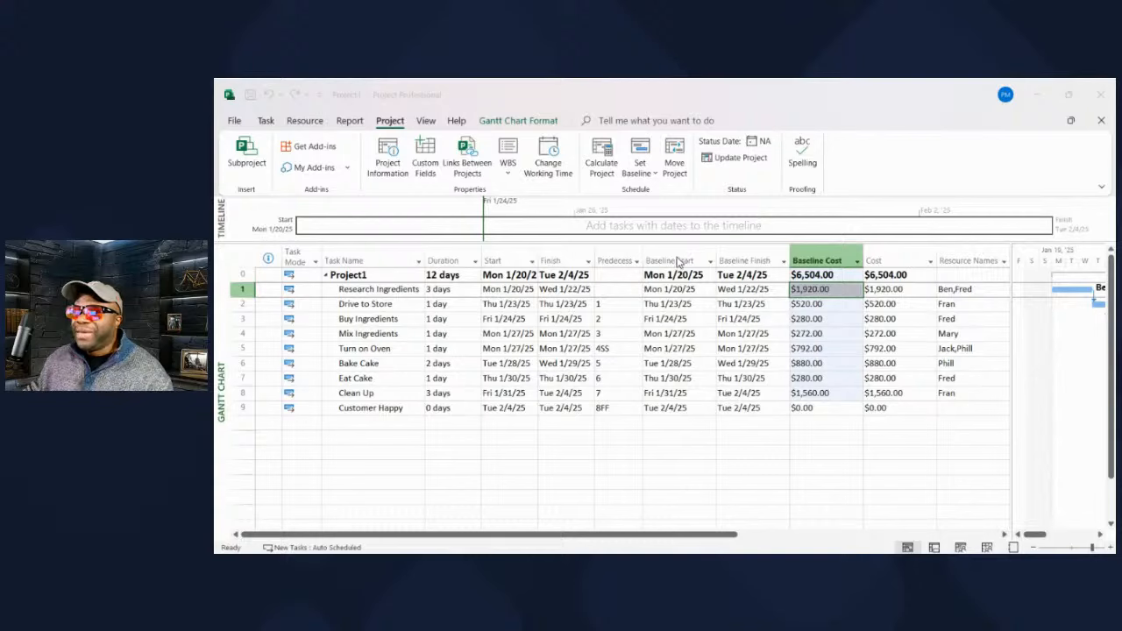
# - Check that Baseline Start, Finish and Cost now match the schedule, totalling $6,504.00
pyautogui.click(677, 261)
pyautogui.click(754, 260)
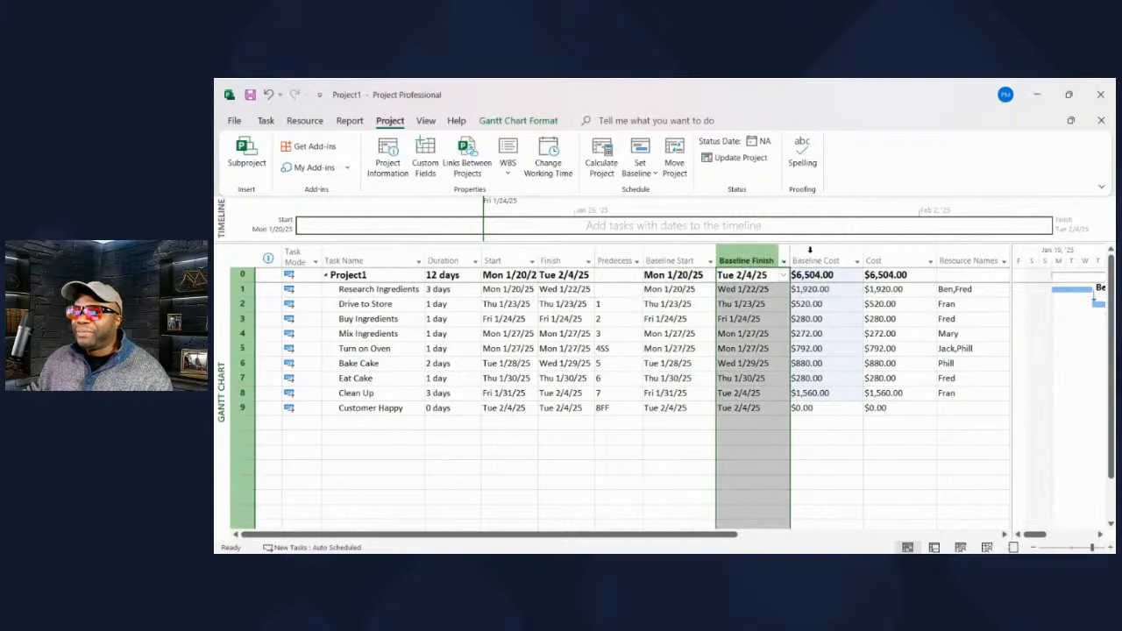
pyautogui.click(811, 255)
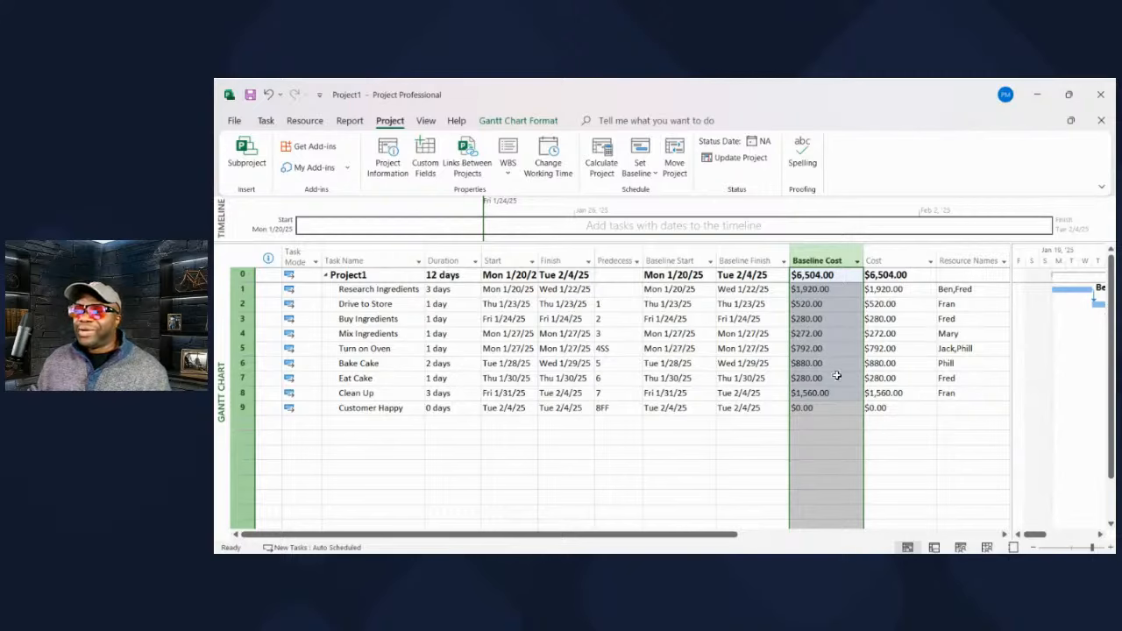
pyautogui.click(890, 425)
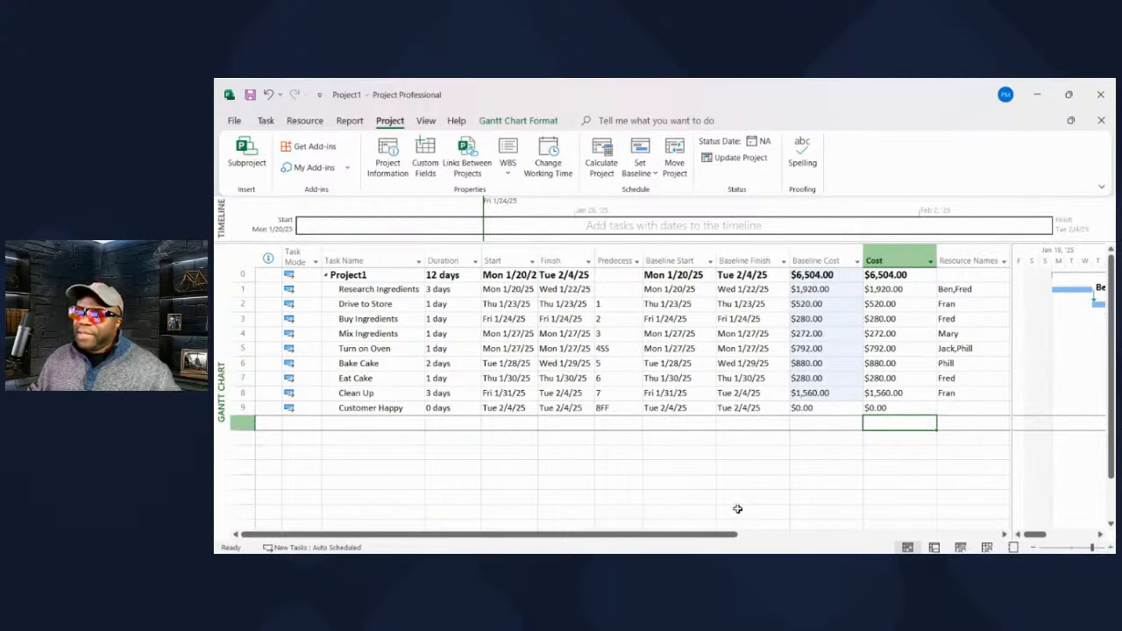
# - Check the Actual columns, then move the project start date to Mon 1/6/25 in Project Information
pyautogui.moveTo(667, 541); pyautogui.dragTo(865, 538)
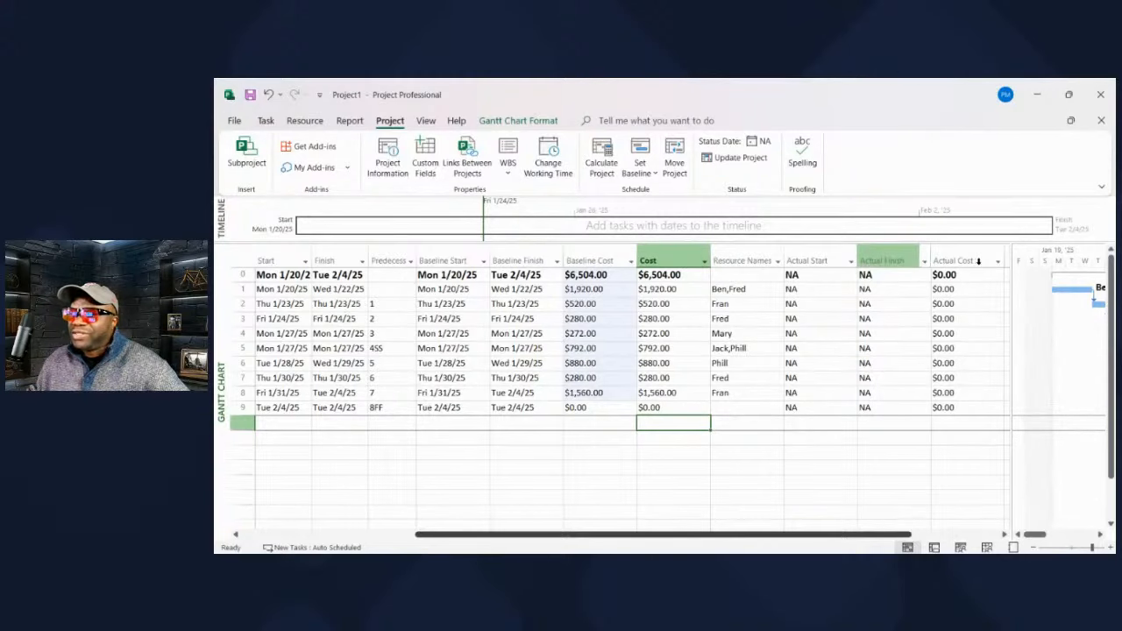
pyautogui.moveTo(540, 537); pyautogui.dragTo(405, 539)
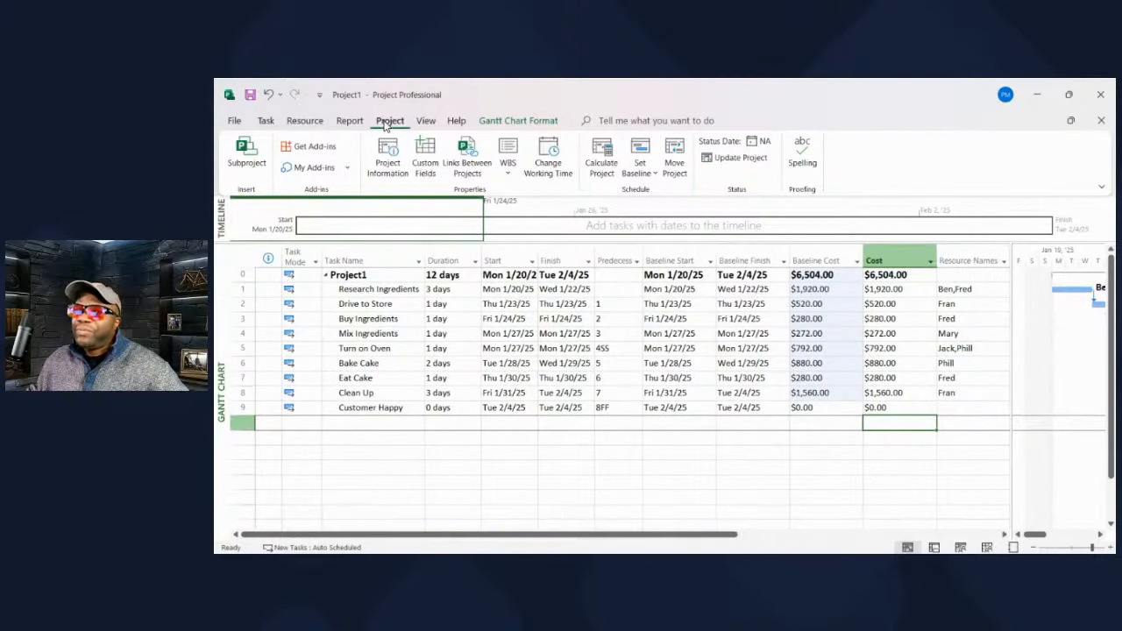
pyautogui.click(390, 147)
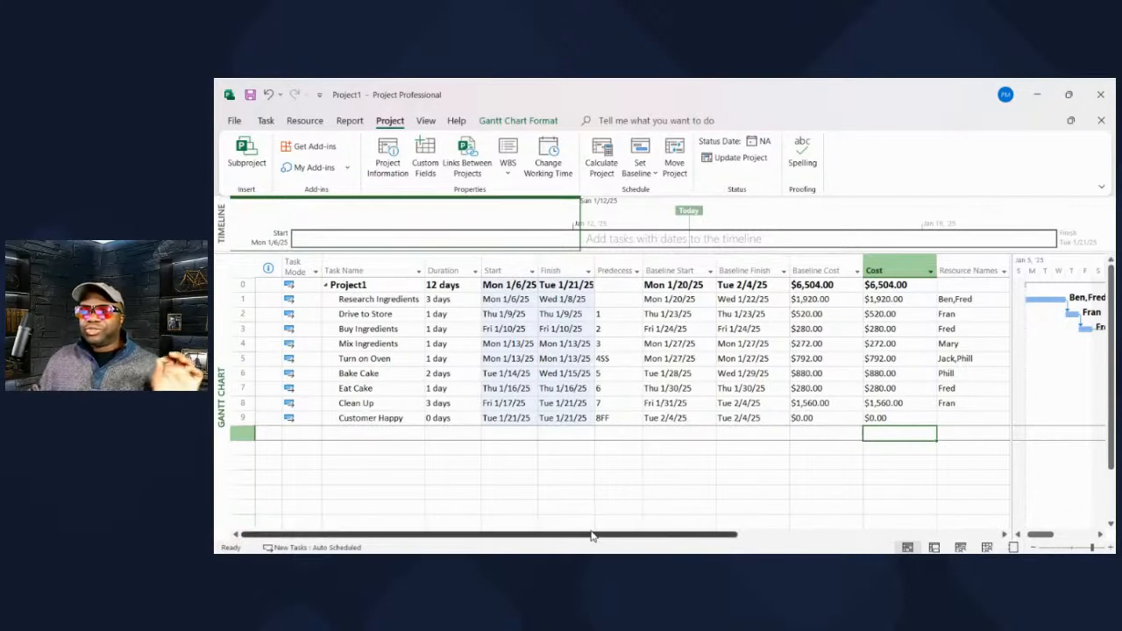
# - Move the Actual Cost column right after Cost, ahead of Resource Names
pyautogui.moveTo(591, 536); pyautogui.dragTo(724, 542)
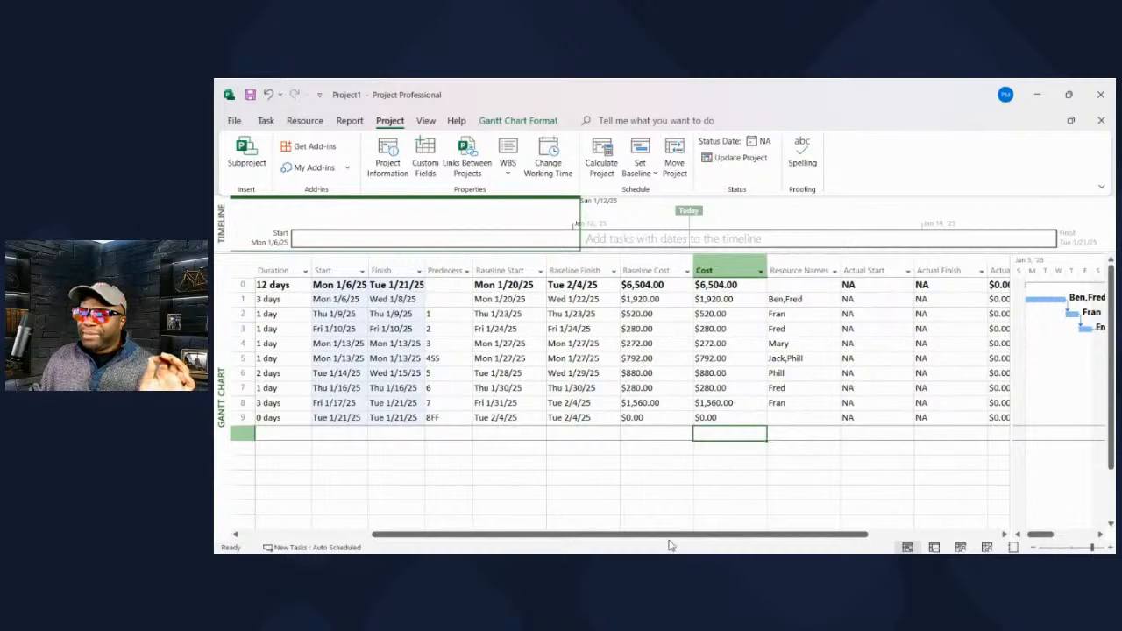
pyautogui.hscroll(1, 691, 540)
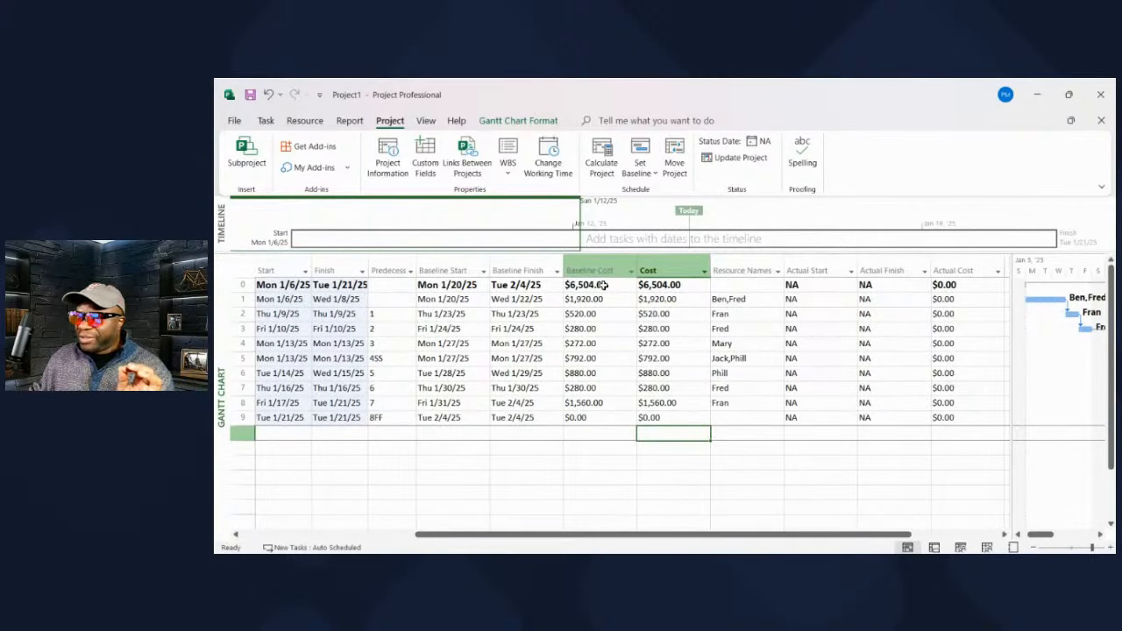
pyautogui.click(671, 272)
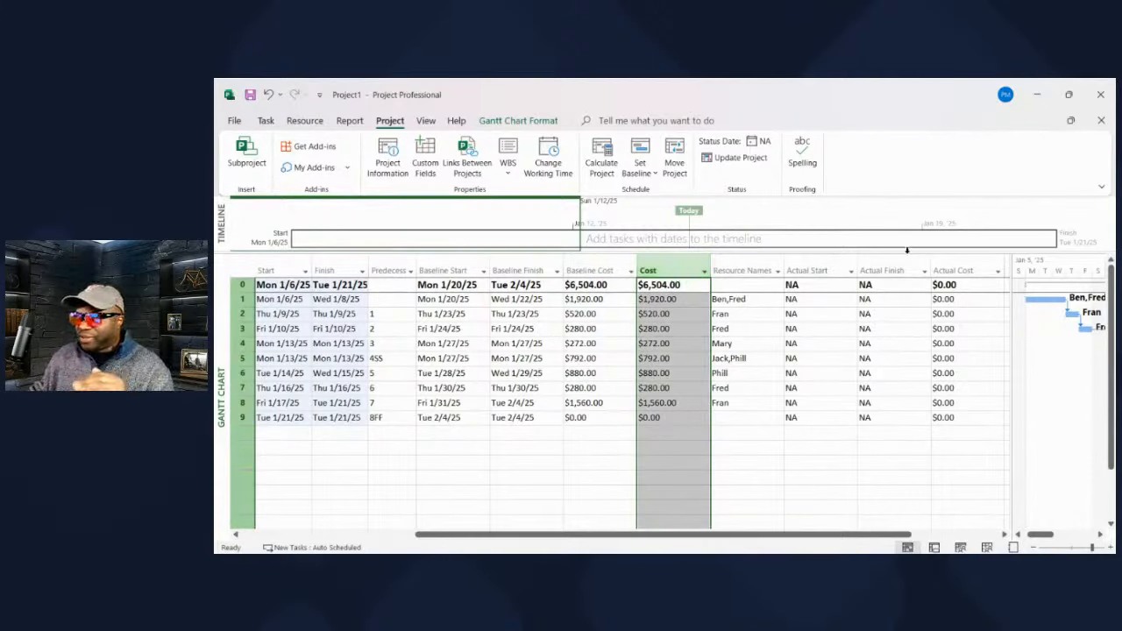
pyautogui.click(958, 271)
pyautogui.moveTo(961, 271); pyautogui.dragTo(715, 266)
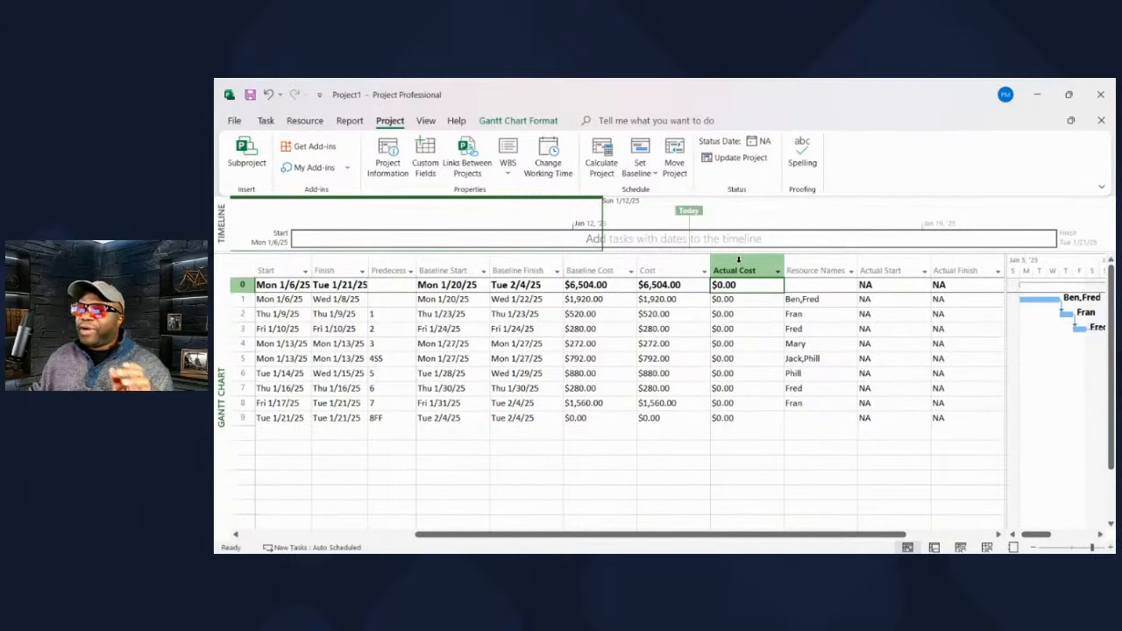
pyautogui.click(739, 260)
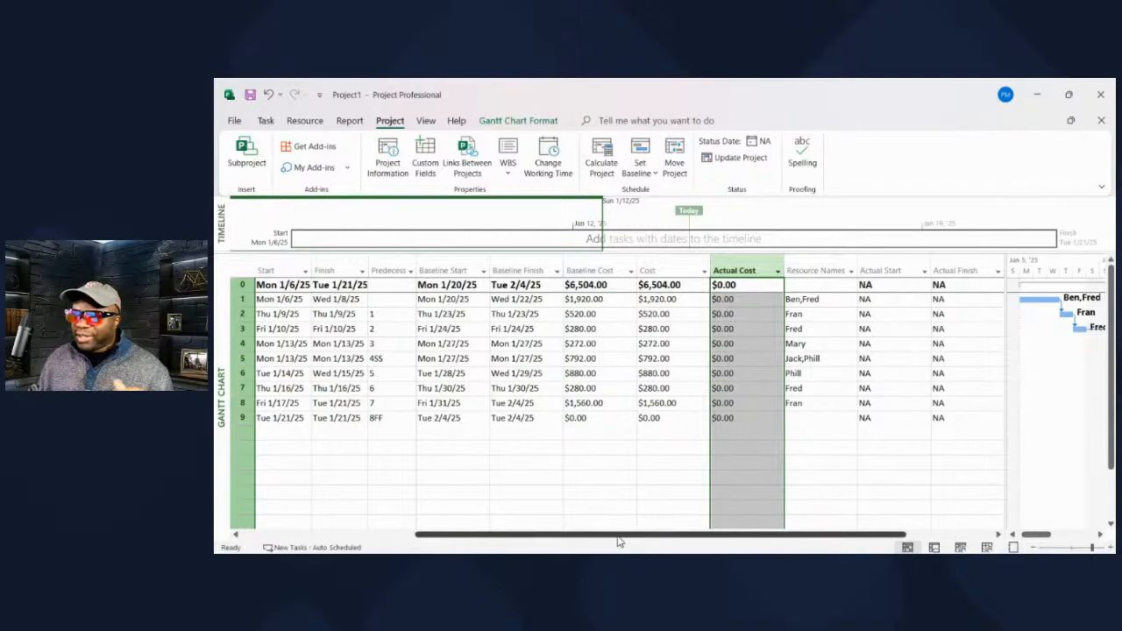
pyautogui.moveTo(618, 542); pyautogui.dragTo(444, 541)
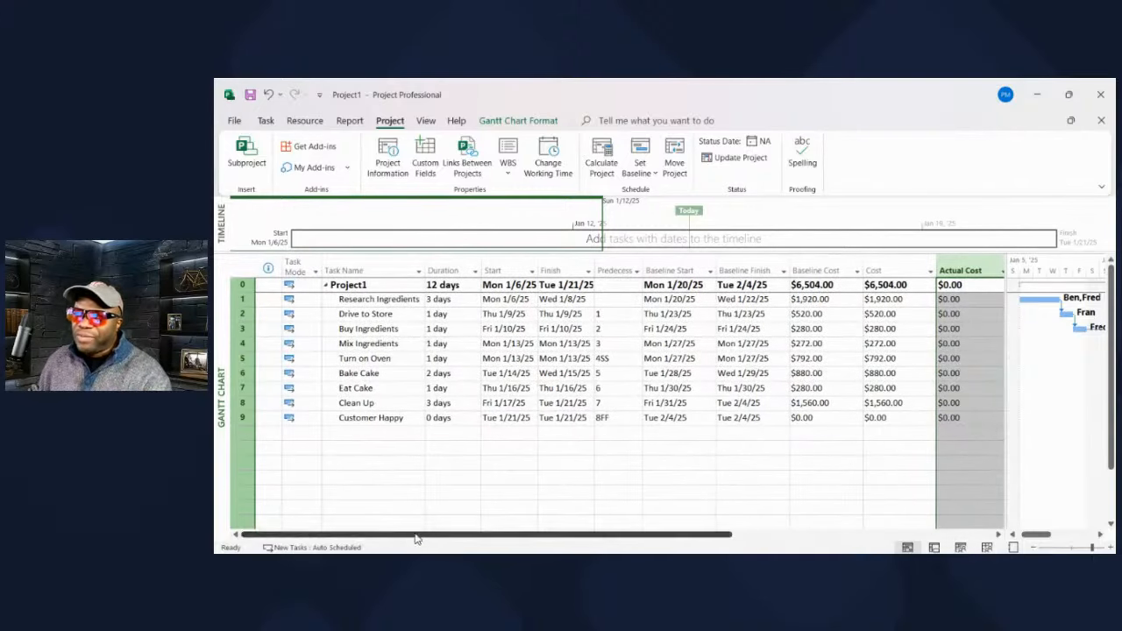
# - Insert a % Complete column before Task Name and narrow it
pyautogui.click(369, 260)
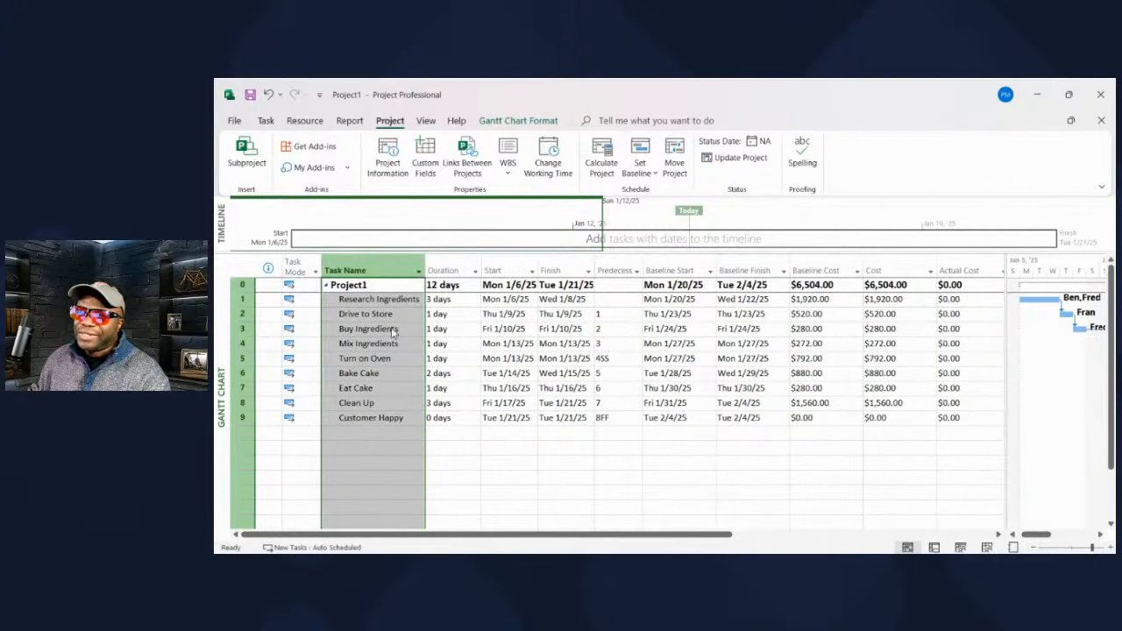
pyautogui.press('Insert')
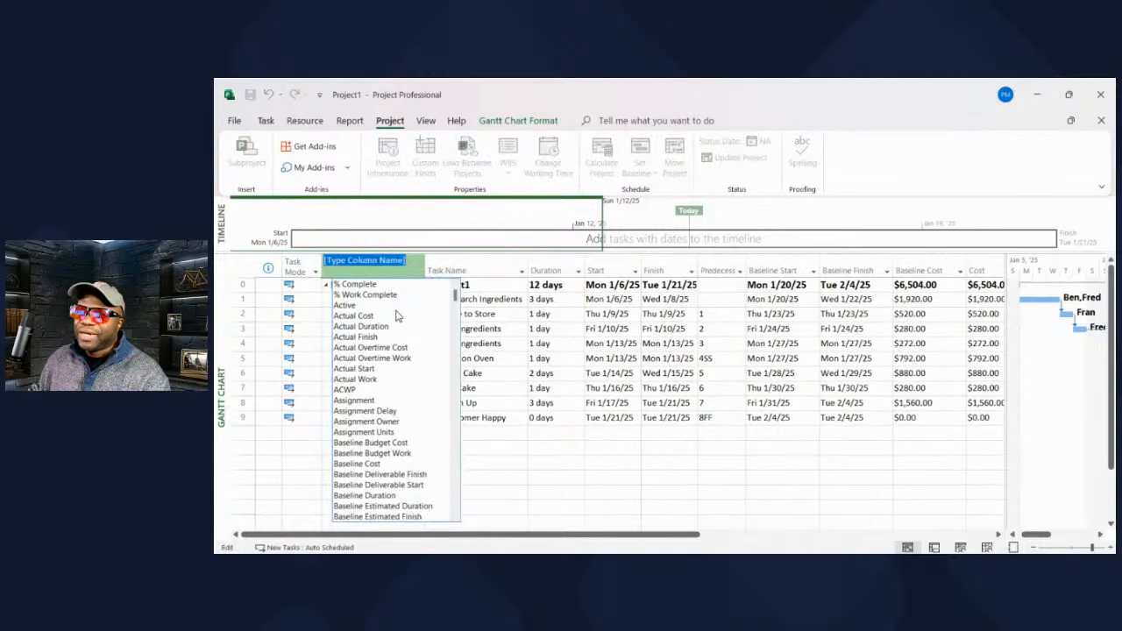
pyautogui.click(375, 285)
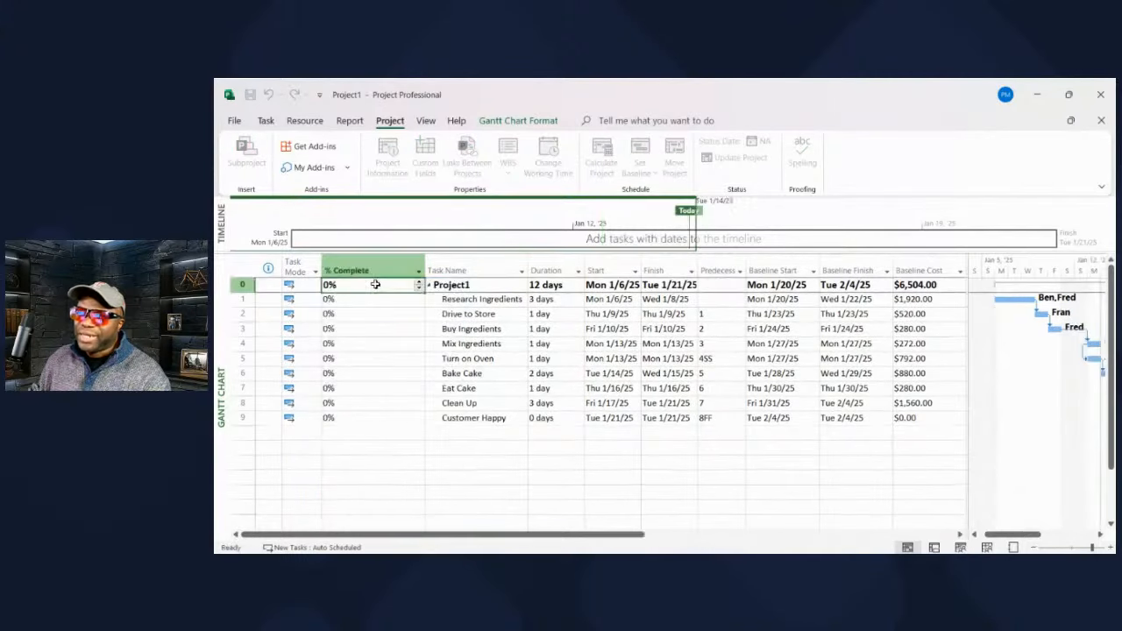
pyautogui.keyDown('shift'); pyautogui.click(428, 256); pyautogui.keyUp('shift')
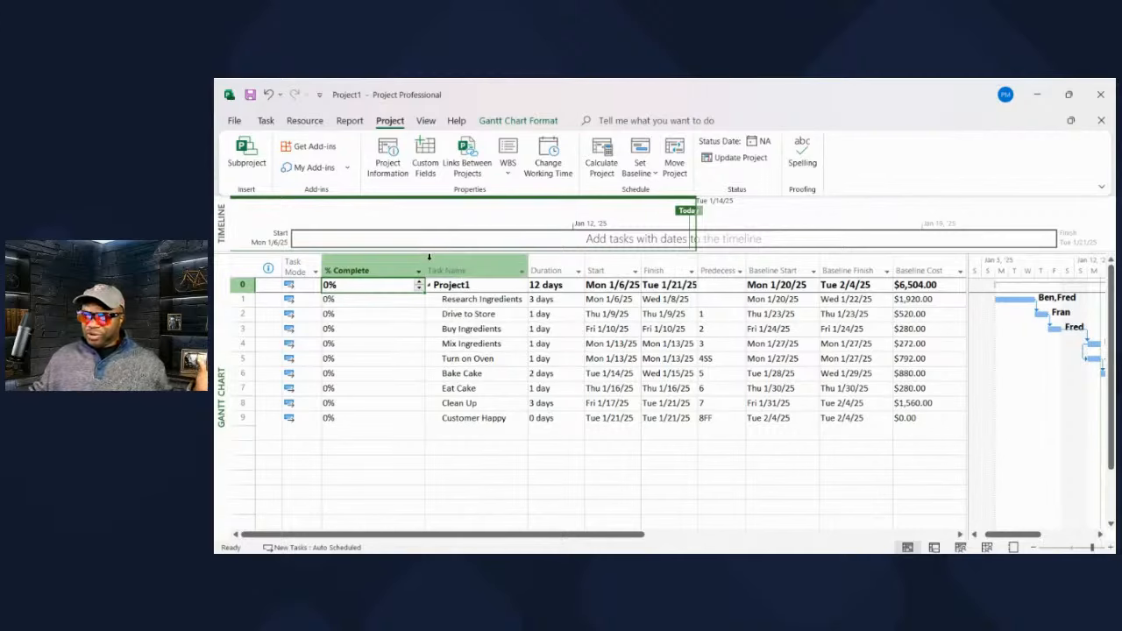
pyautogui.click(397, 263)
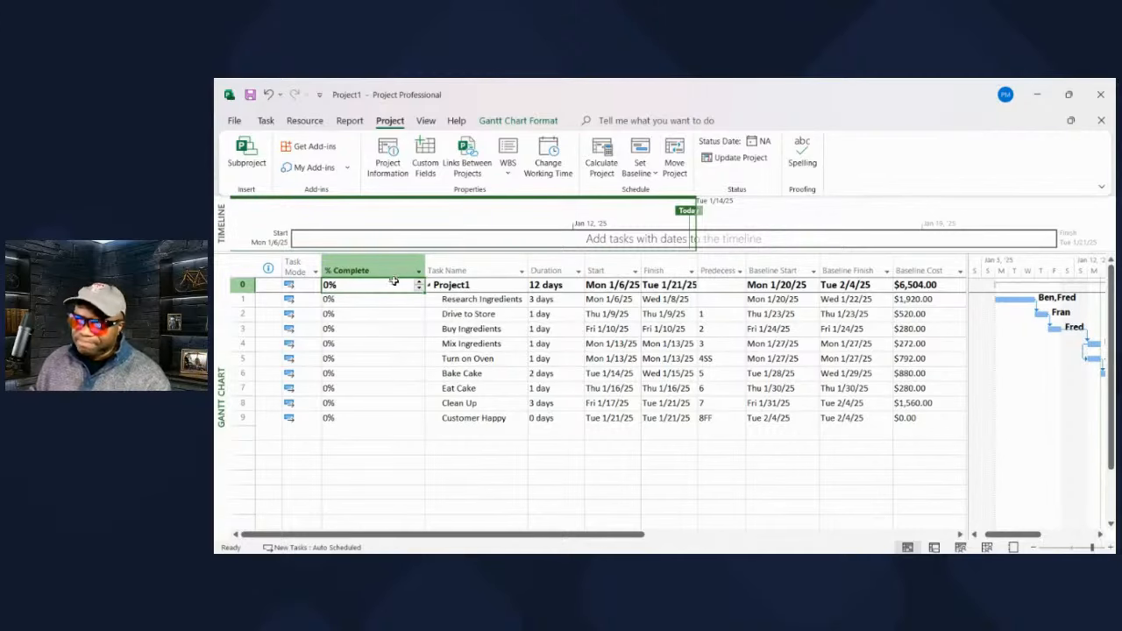
pyautogui.moveTo(419, 256); pyautogui.dragTo(375, 258)
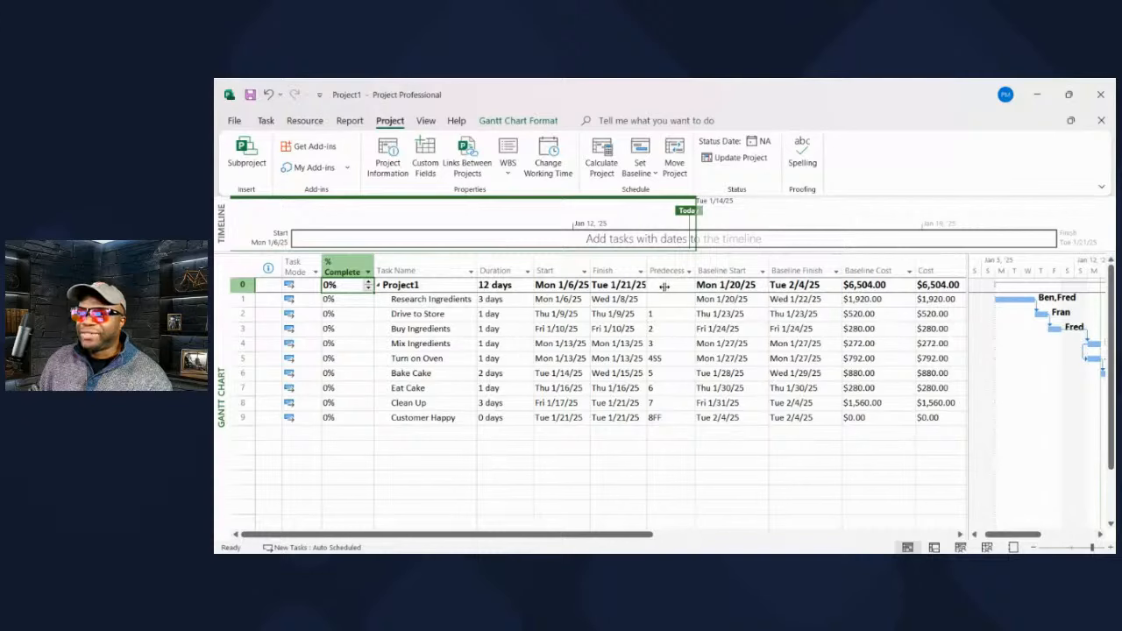
pyautogui.moveTo(651, 287); pyautogui.dragTo(650, 288)
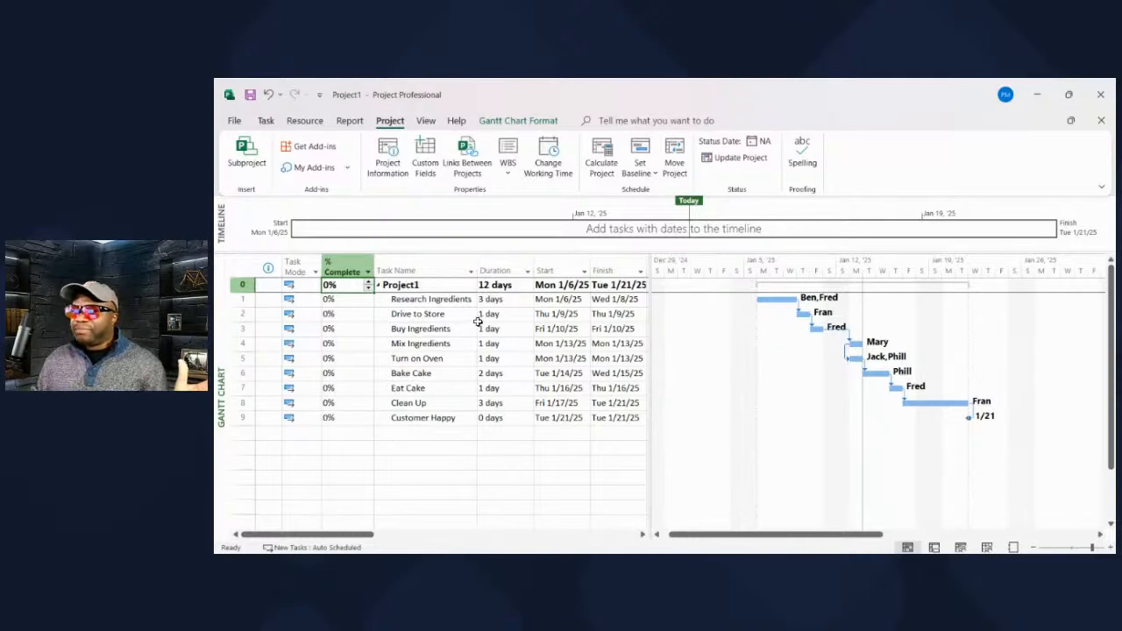
pyautogui.click(348, 301)
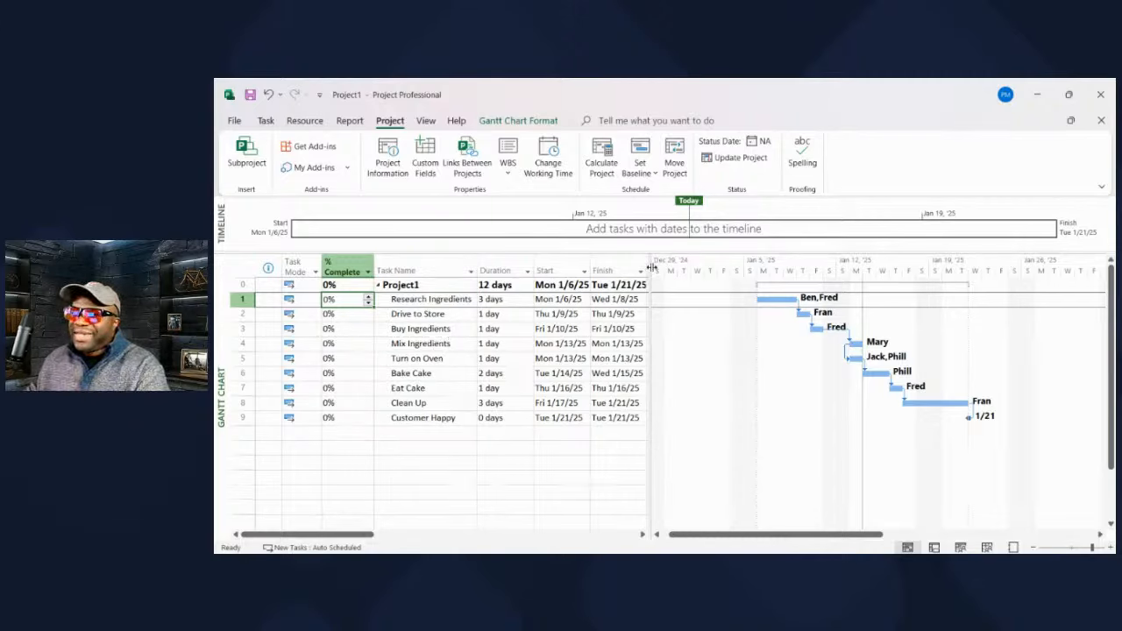
pyautogui.moveTo(648, 271); pyautogui.dragTo(651, 271)
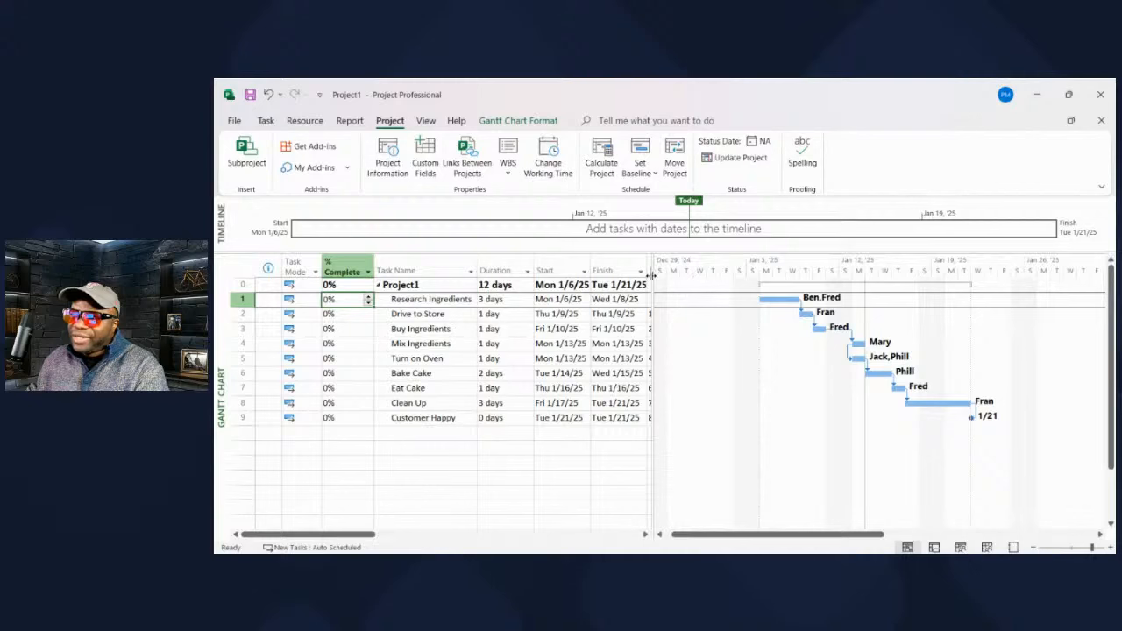
pyautogui.moveTo(658, 276); pyautogui.dragTo(928, 277)
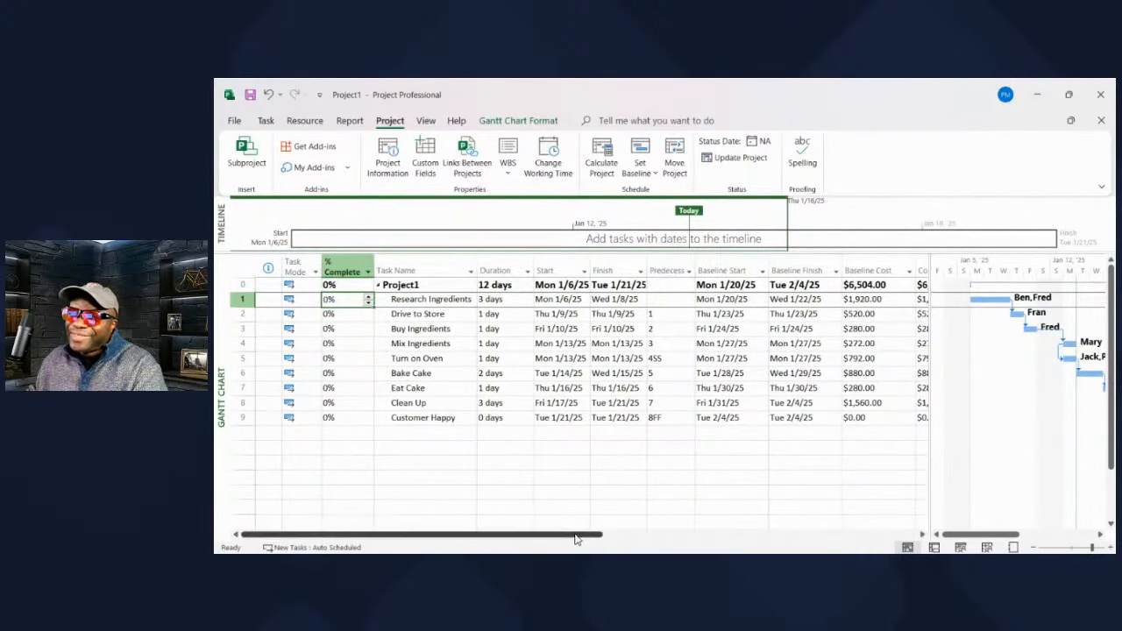
pyautogui.moveTo(580, 534); pyautogui.dragTo(704, 536)
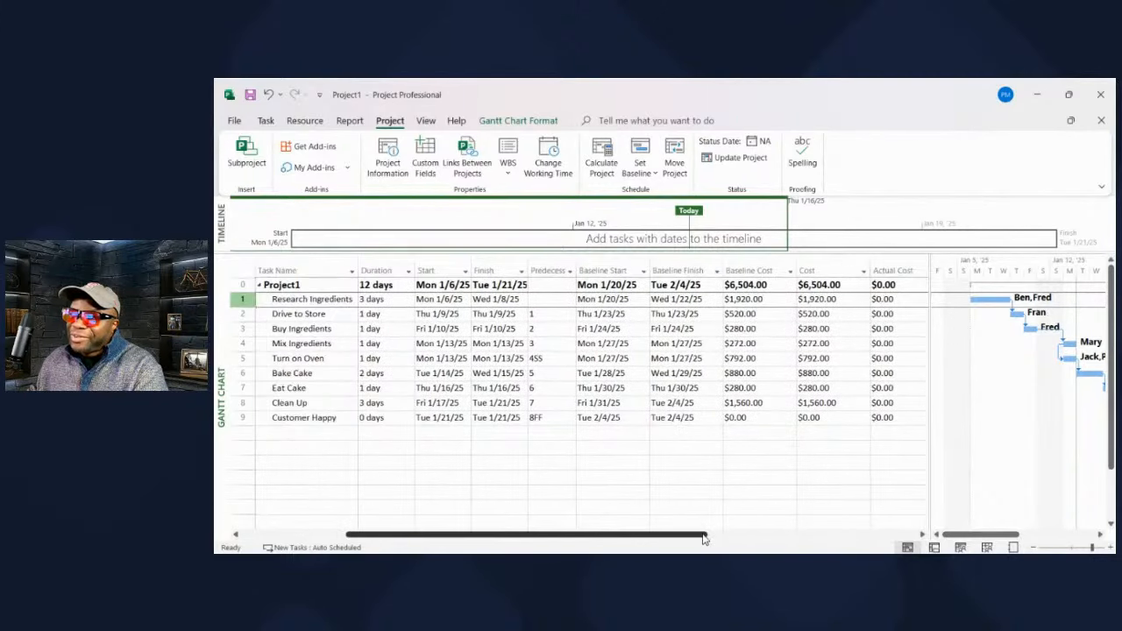
# - Enter 100% complete for Research Ingredients, giving $1,920.00 actual cost and 23% project completion
pyautogui.moveTo(633, 537); pyautogui.dragTo(576, 539)
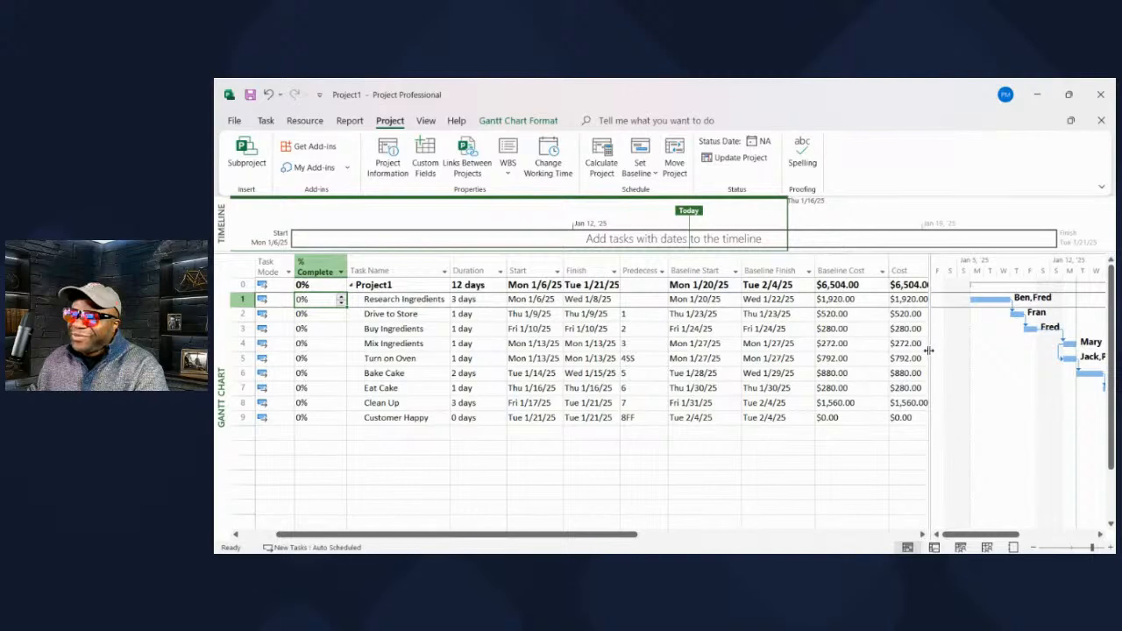
pyautogui.moveTo(1052, 350); pyautogui.dragTo(1068, 347)
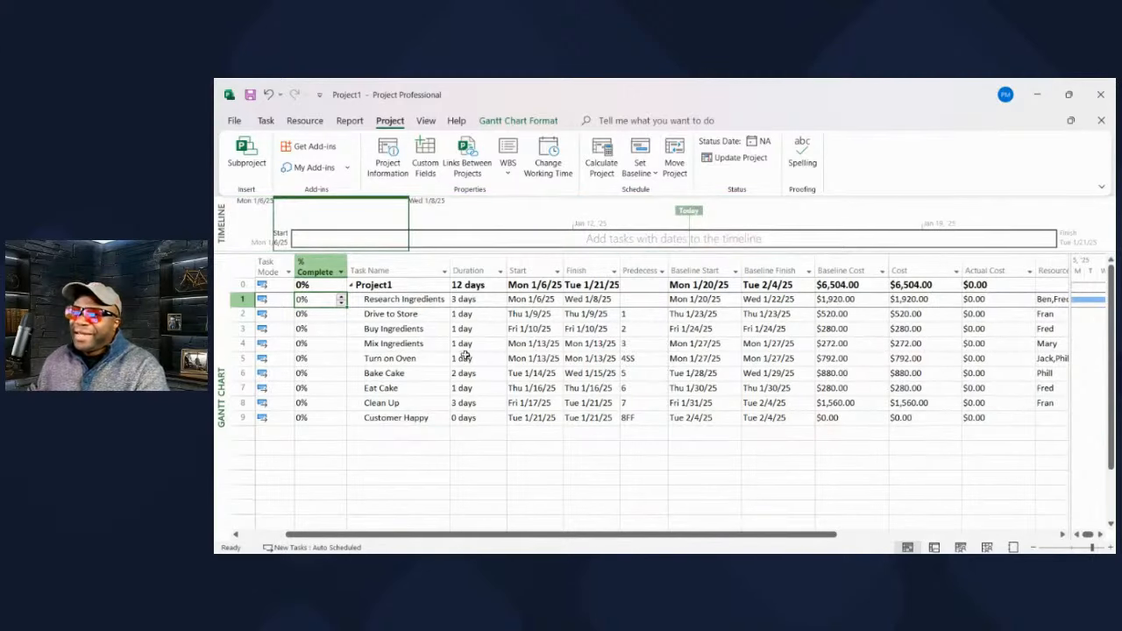
pyautogui.write('100')
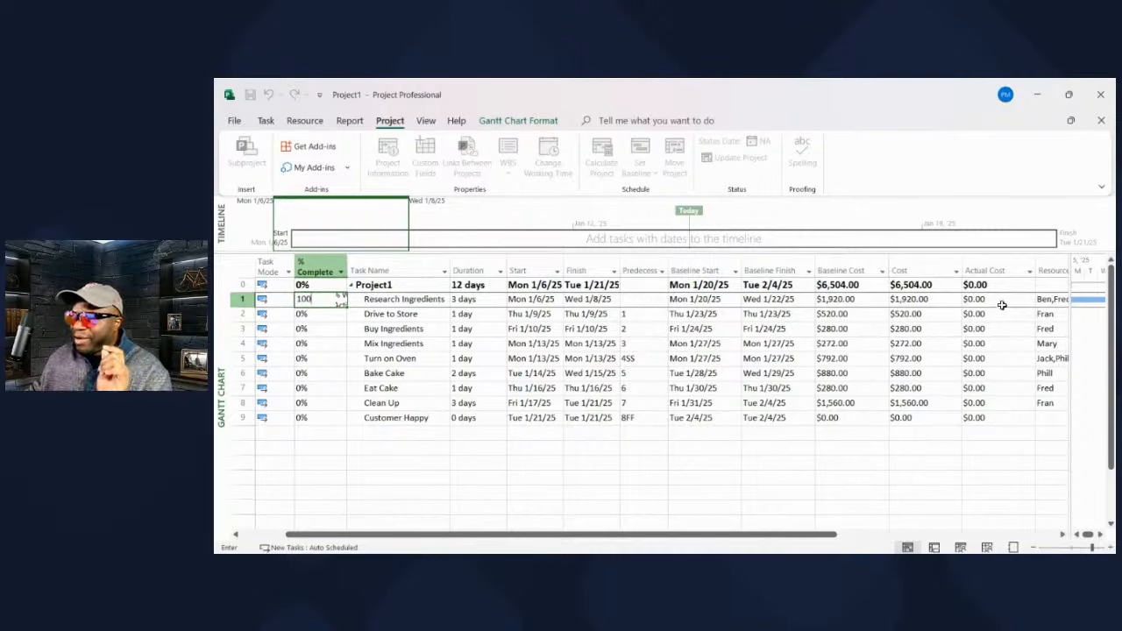
pyautogui.press('Return')
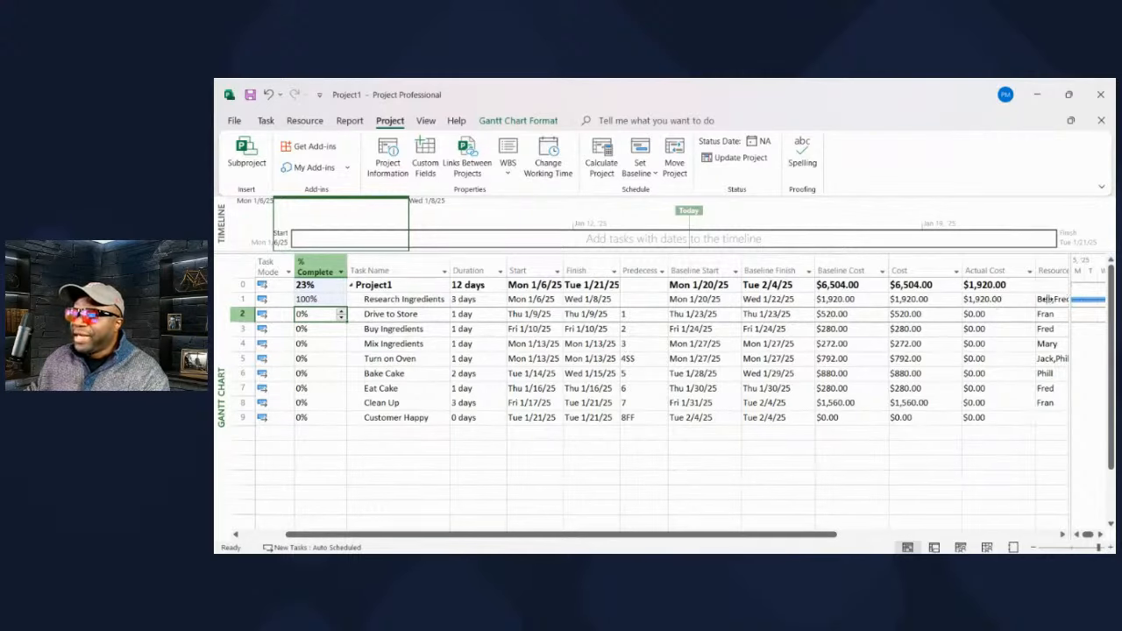
# - Undo Research Ingredients' 100% entry so actual costs return to $0.00, then widen the Gantt pane
pyautogui.moveTo(1046, 299); pyautogui.dragTo(916, 316)
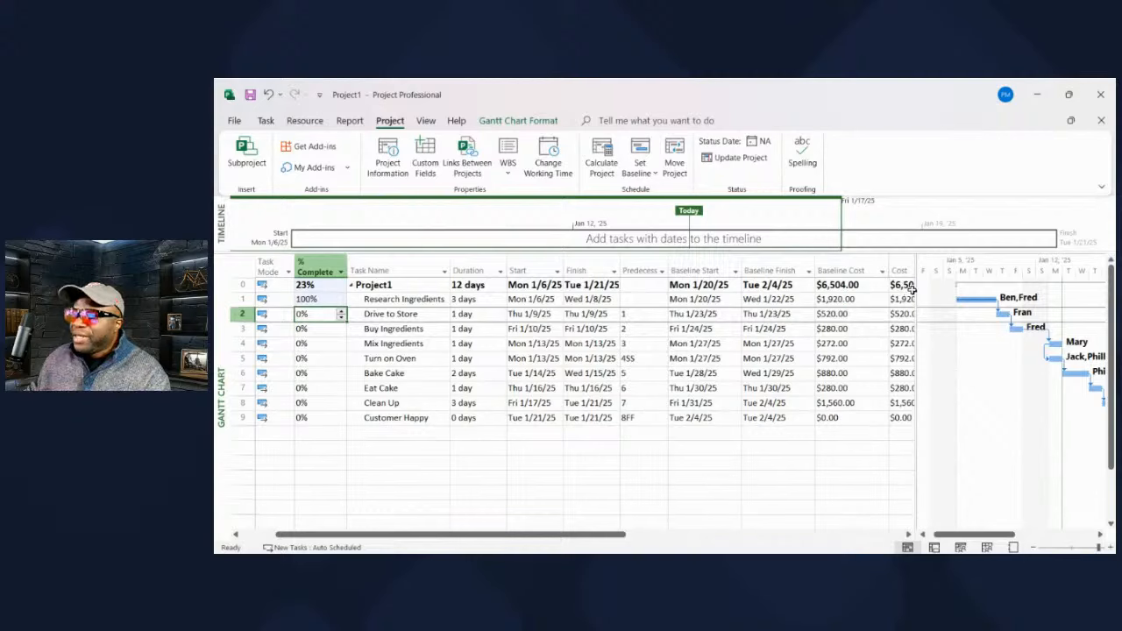
pyautogui.moveTo(916, 293); pyautogui.dragTo(1046, 301)
pyautogui.hotkey('ctrl', 'z')
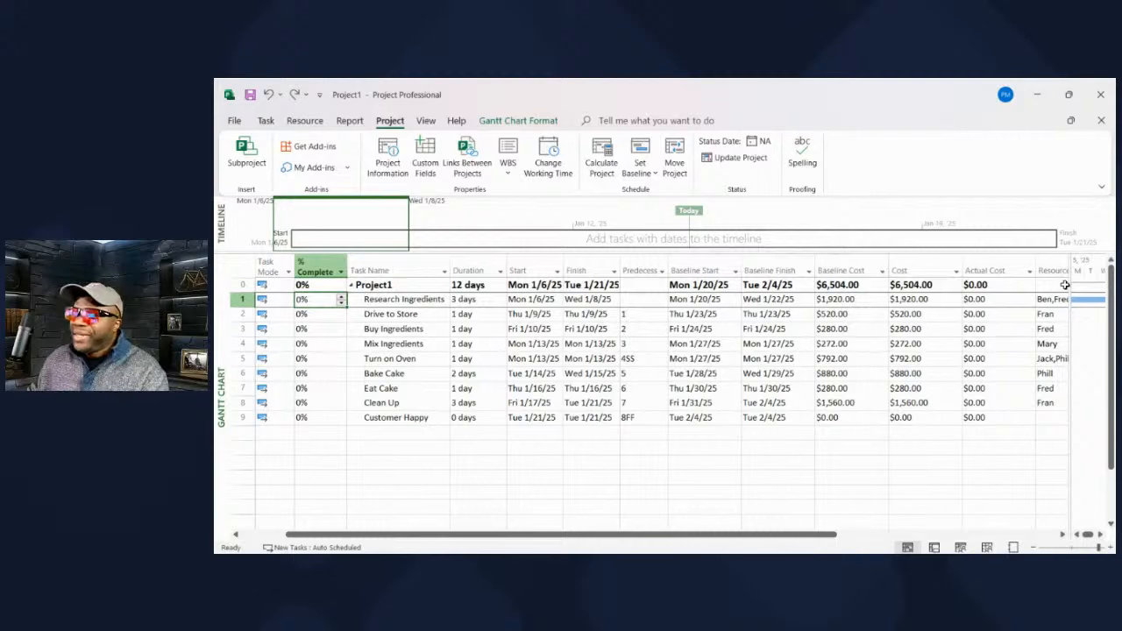
pyautogui.moveTo(1070, 294); pyautogui.dragTo(822, 302)
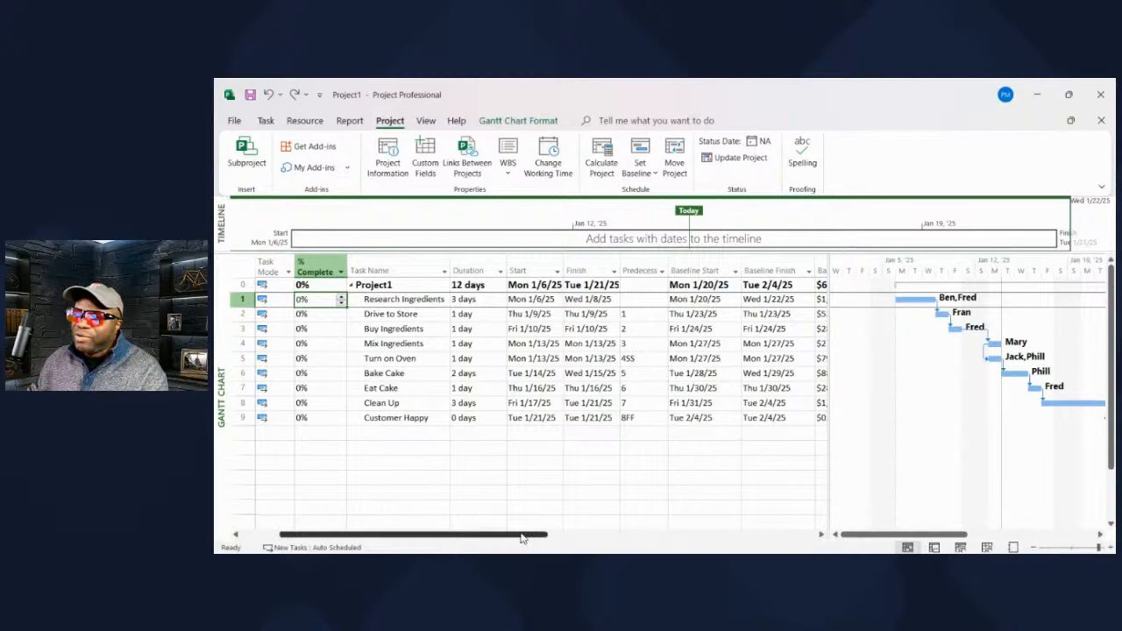
pyautogui.moveTo(514, 539); pyautogui.dragTo(700, 546)
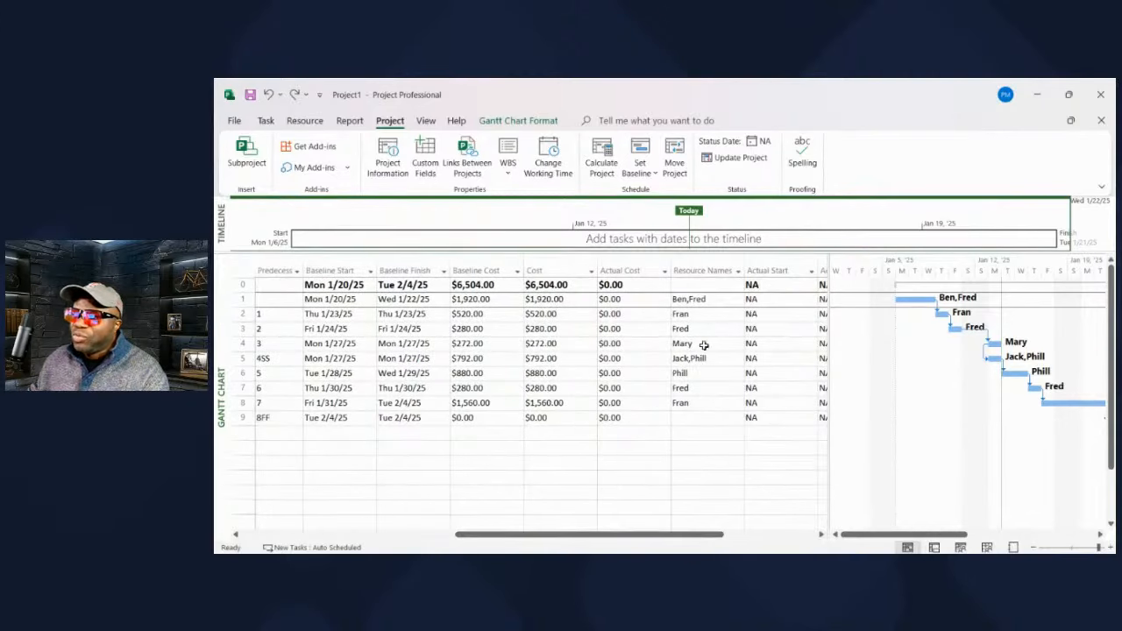
pyautogui.click(736, 302)
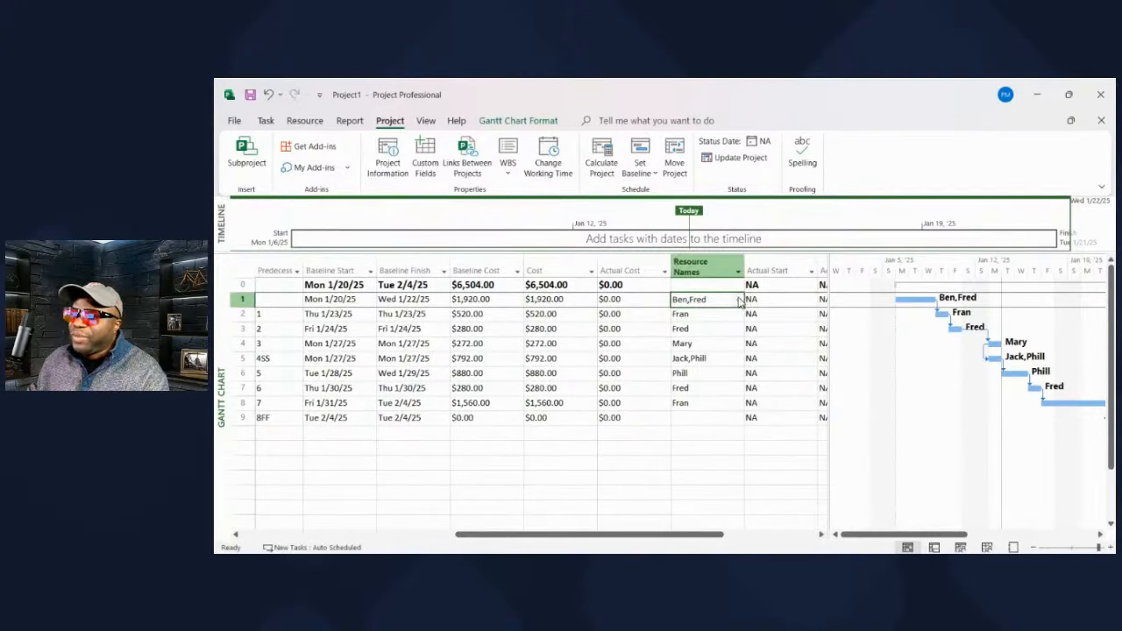
pyautogui.click(739, 302)
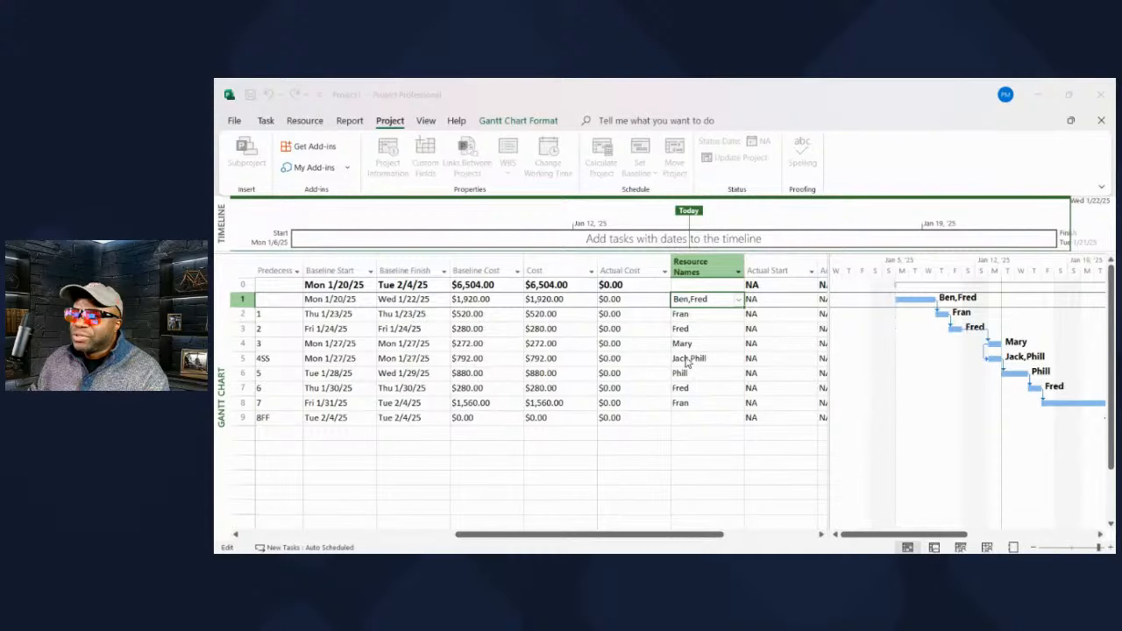
pyautogui.click(690, 440)
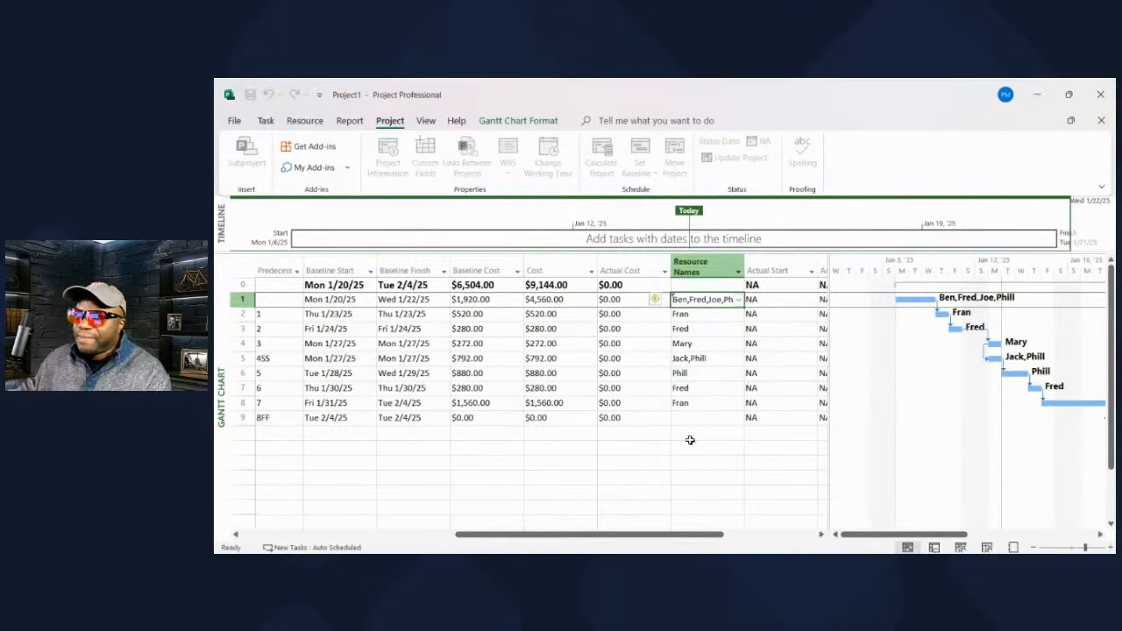
pyautogui.moveTo(629, 532); pyautogui.dragTo(570, 532)
pyautogui.click(665, 267)
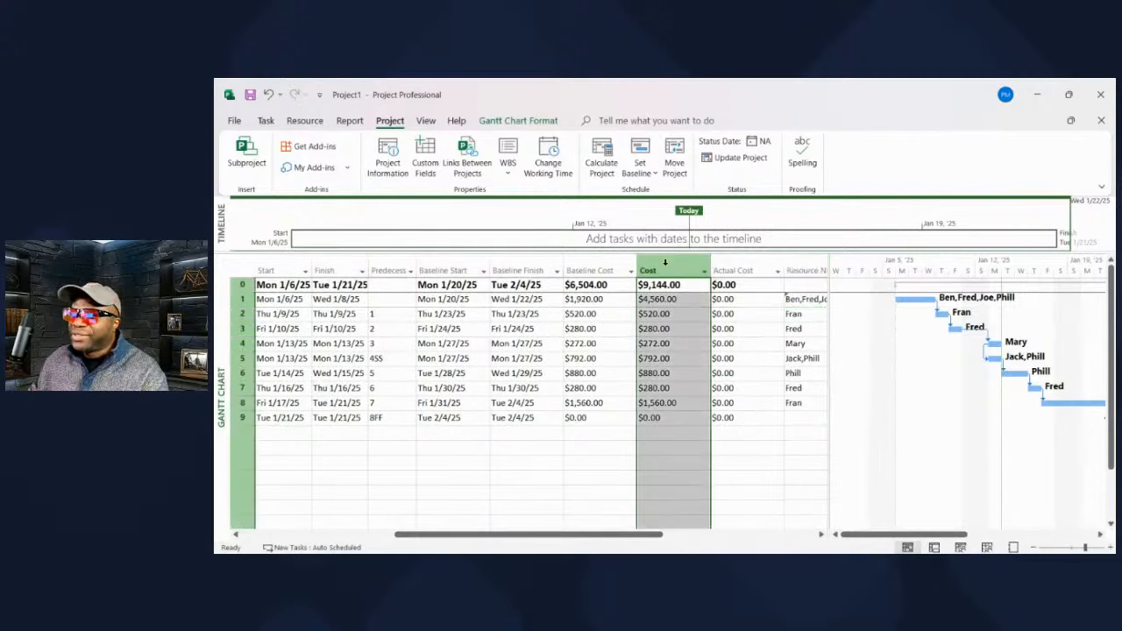
pyautogui.moveTo(666, 268); pyautogui.dragTo(608, 261)
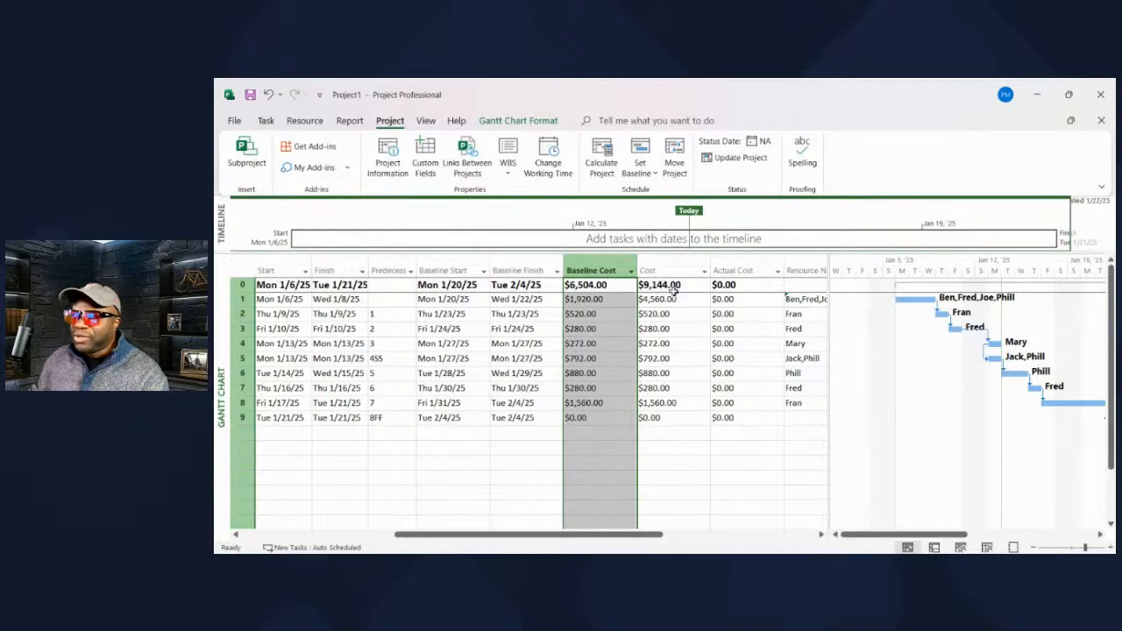
pyautogui.moveTo(522, 535); pyautogui.dragTo(456, 539)
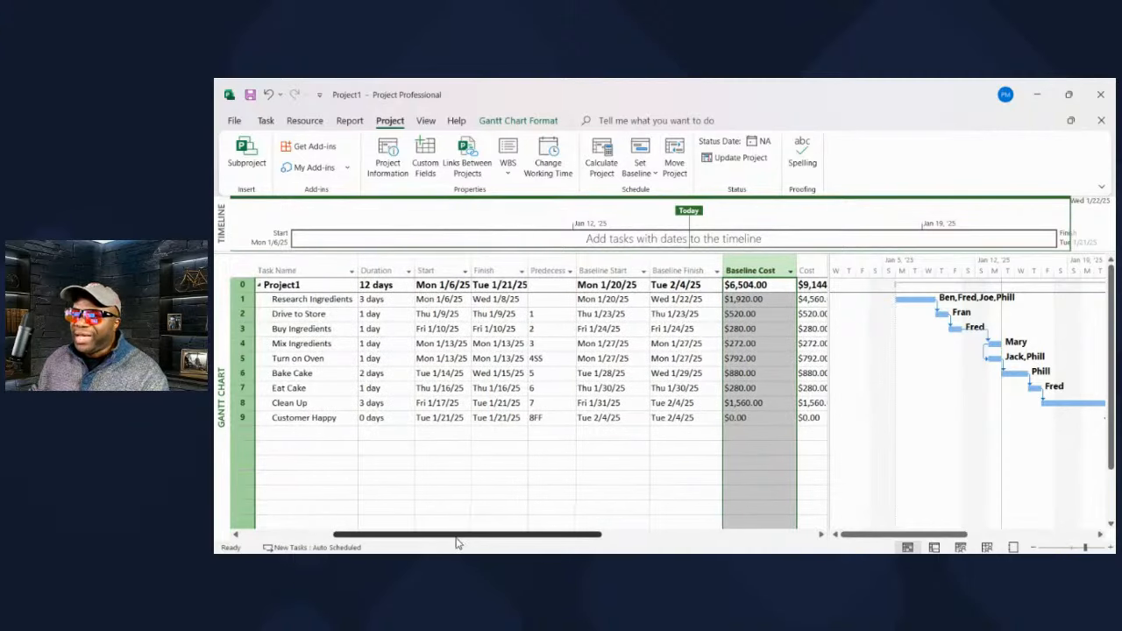
# - Set Research Ingredients to 100% complete, recording $4,560.00 actual cost and Mon 1/6/25–Wed 1/8/25 actuals
pyautogui.moveTo(377, 535); pyautogui.dragTo(287, 544)
pyautogui.click(346, 300)
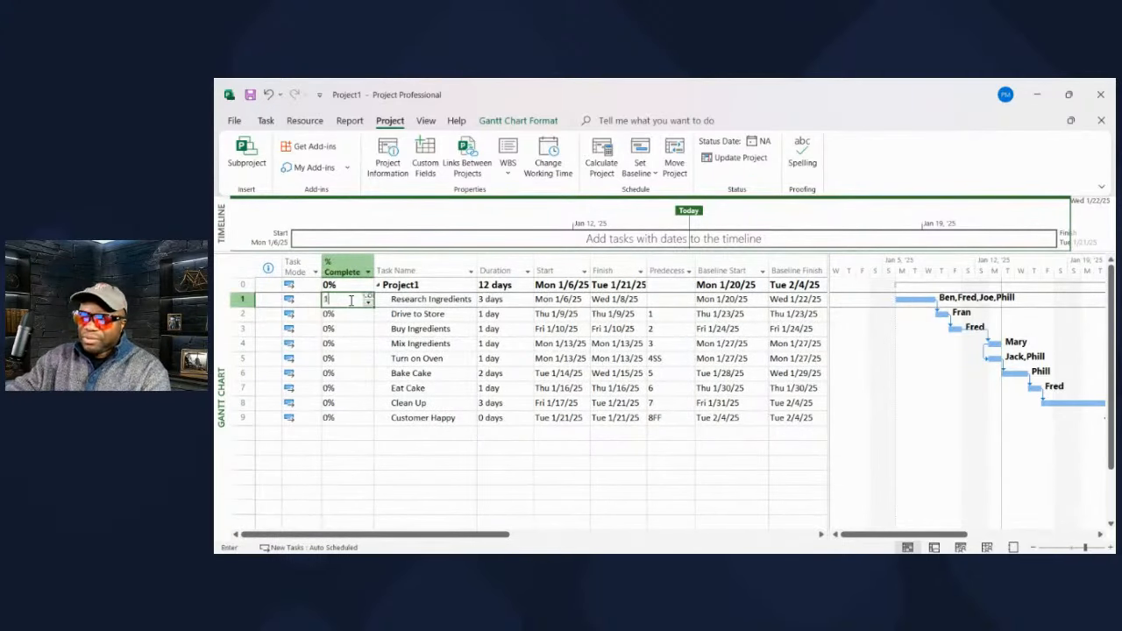
pyautogui.write('100')
pyautogui.press('Return')
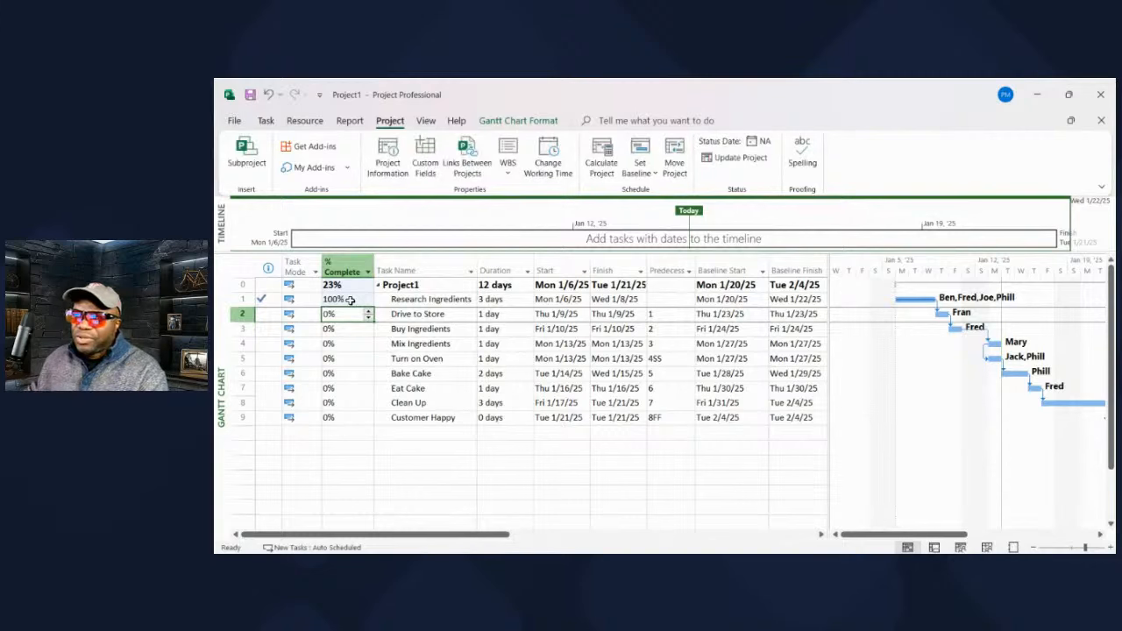
pyautogui.moveTo(406, 534); pyautogui.dragTo(694, 553)
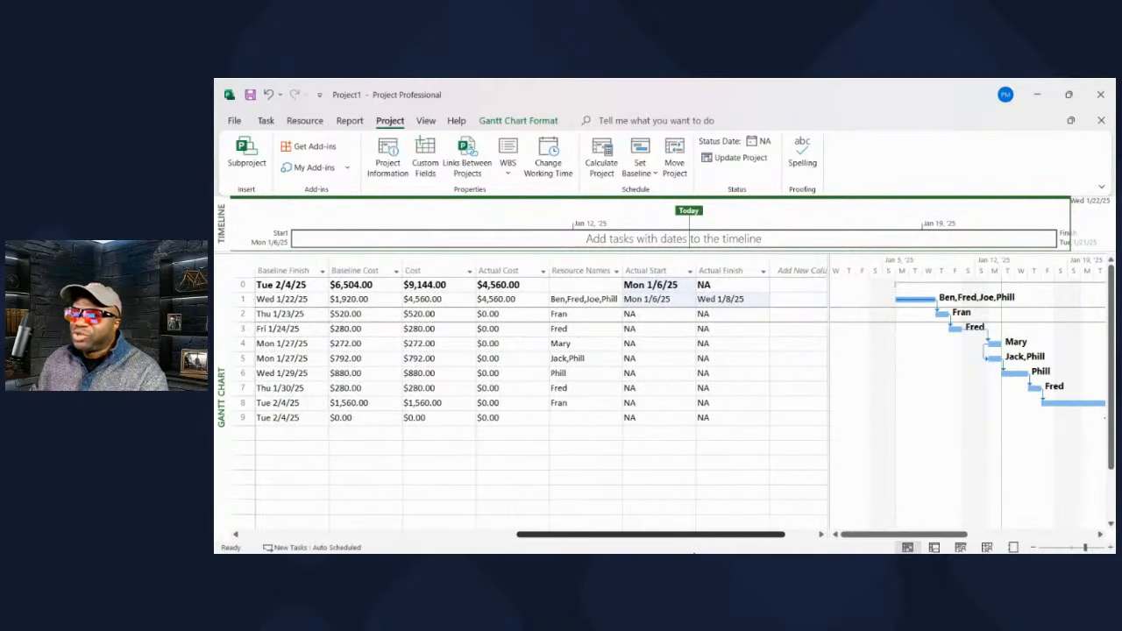
pyautogui.click(495, 300)
pyautogui.click(449, 301)
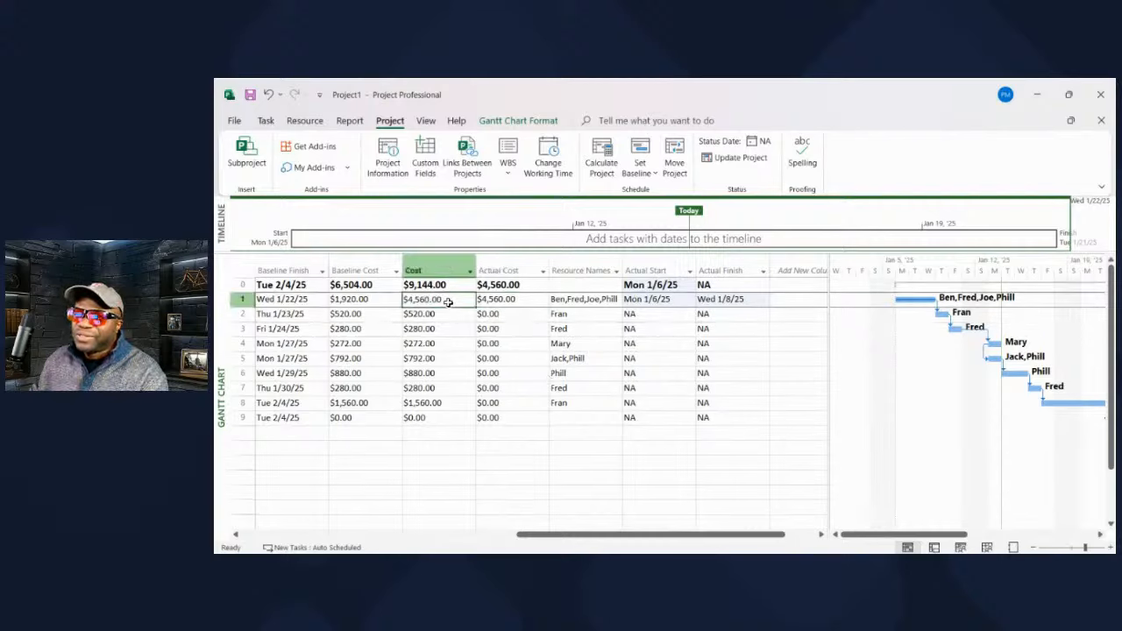
pyautogui.click(379, 300)
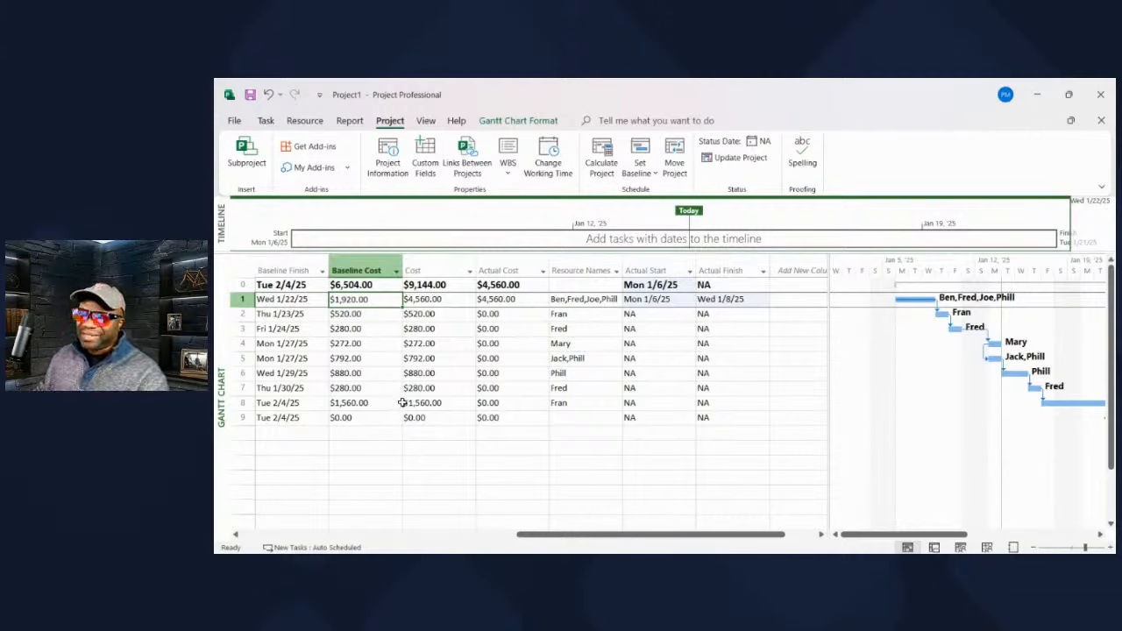
pyautogui.click(367, 262)
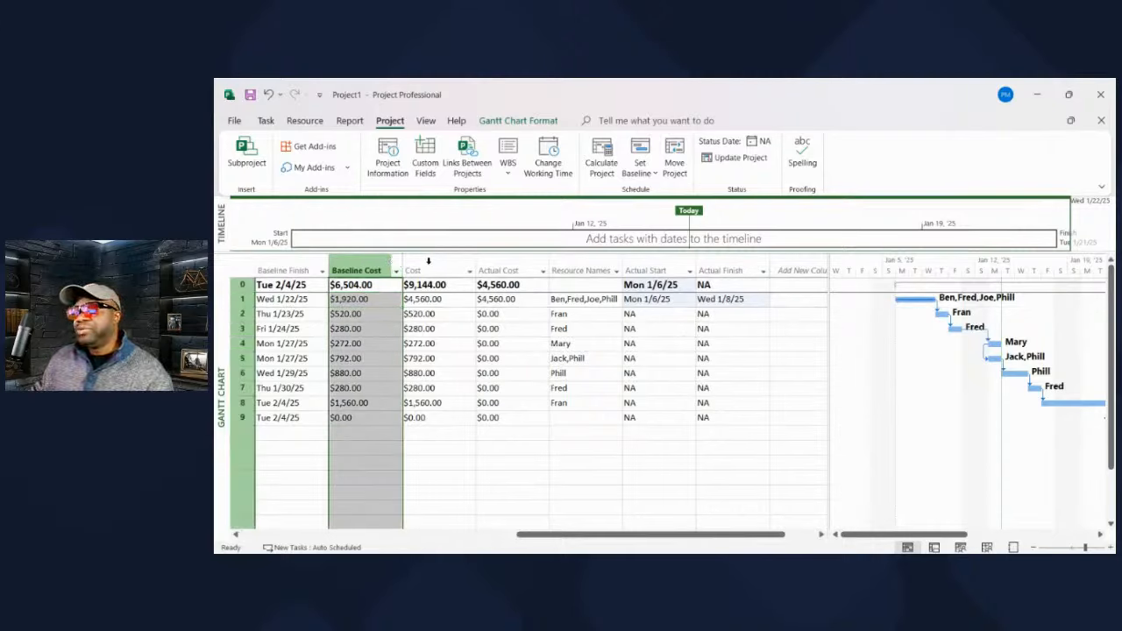
pyautogui.click(426, 270)
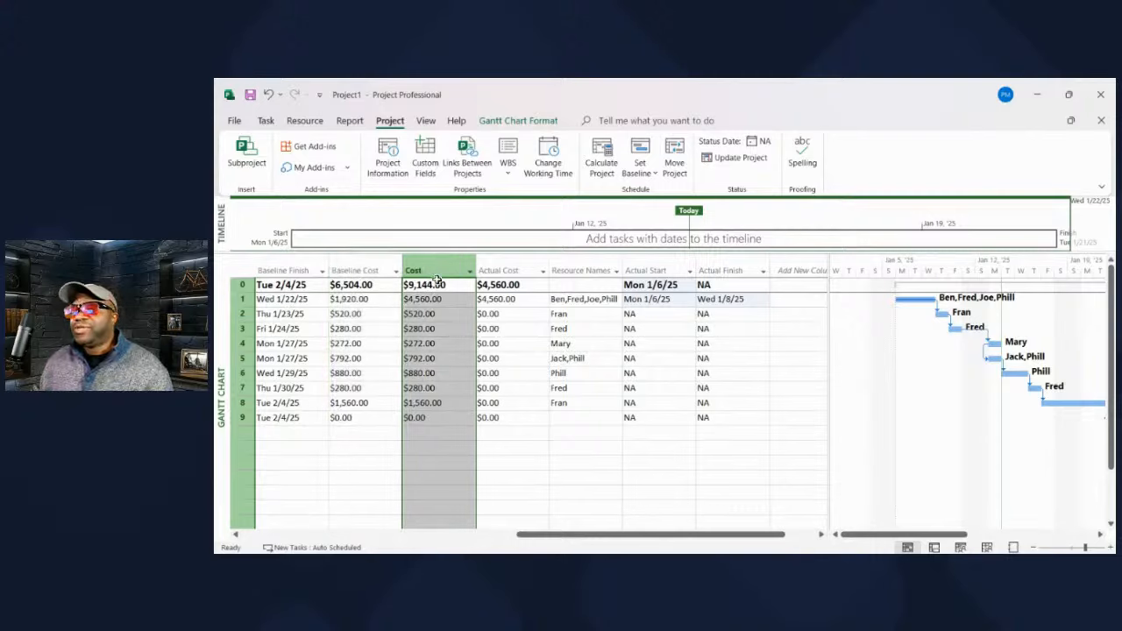
pyautogui.click(803, 299)
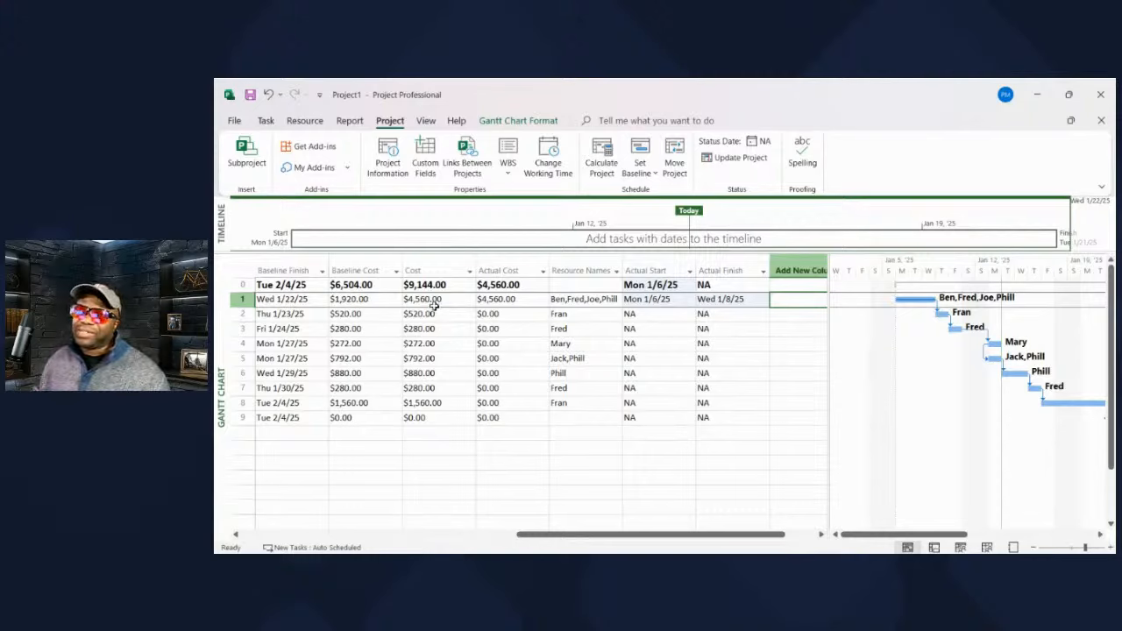
pyautogui.click(360, 270)
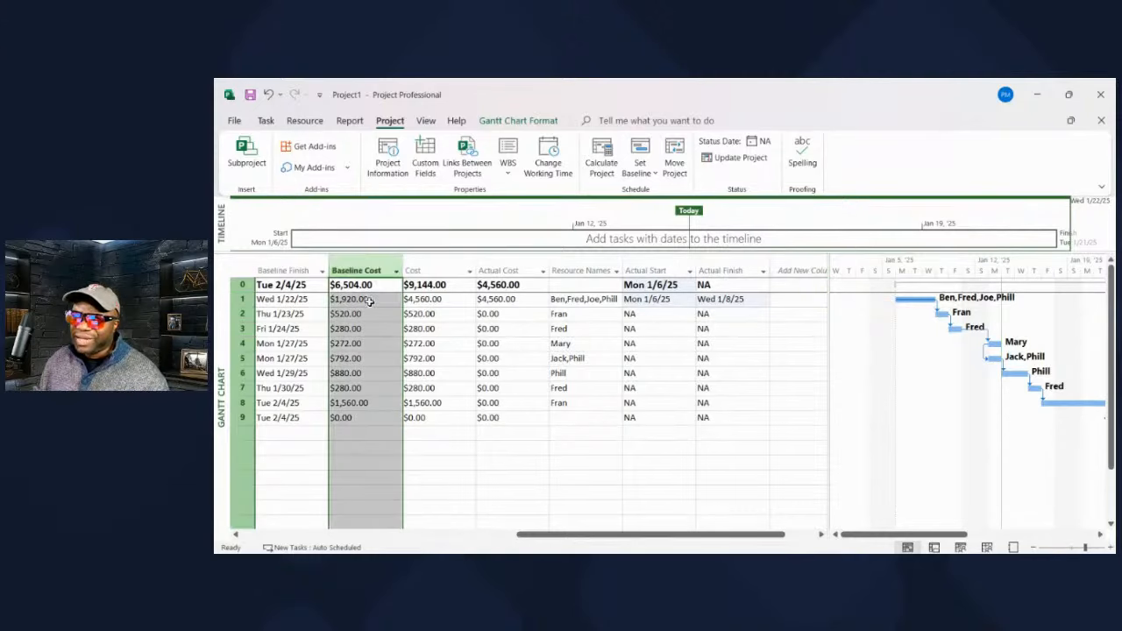
pyautogui.moveTo(369, 301); pyautogui.dragTo(365, 357)
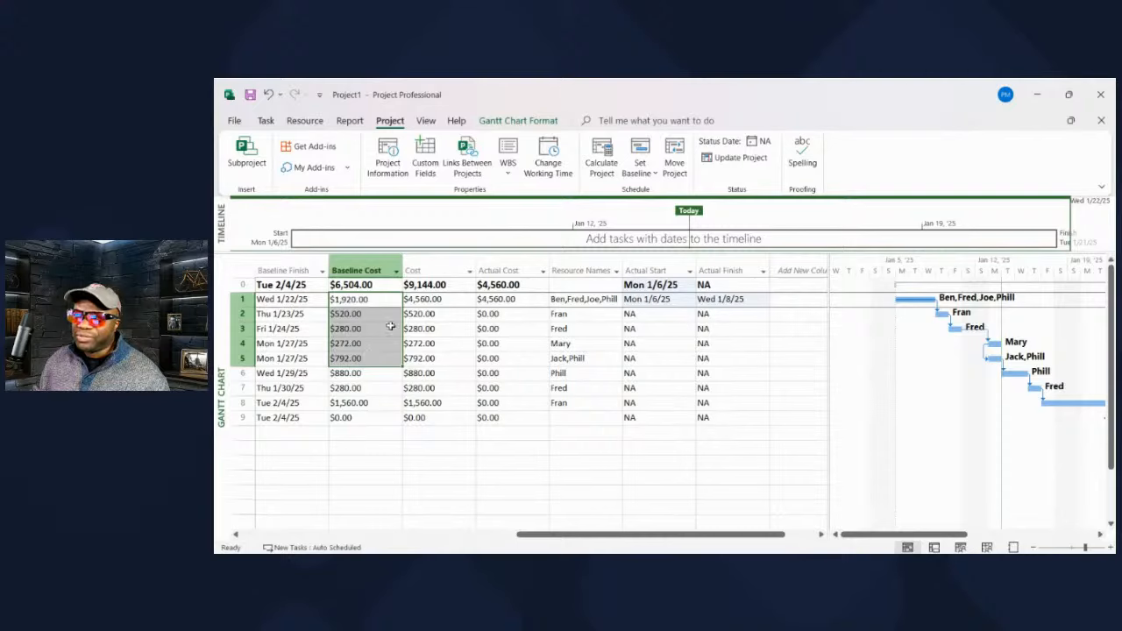
pyautogui.click(434, 271)
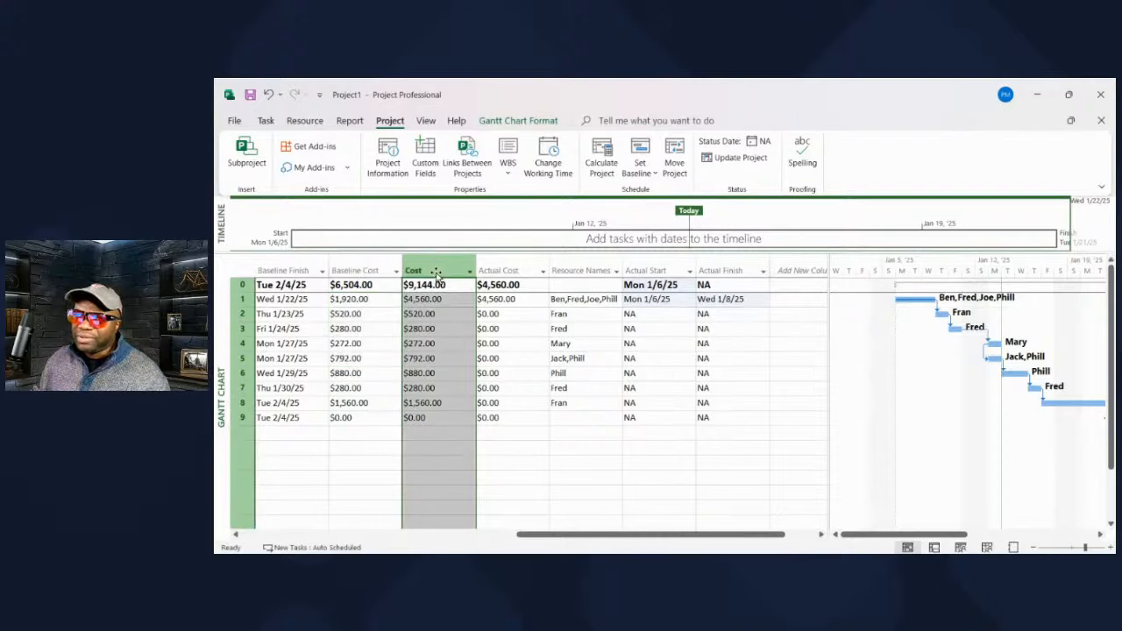
pyautogui.click(521, 271)
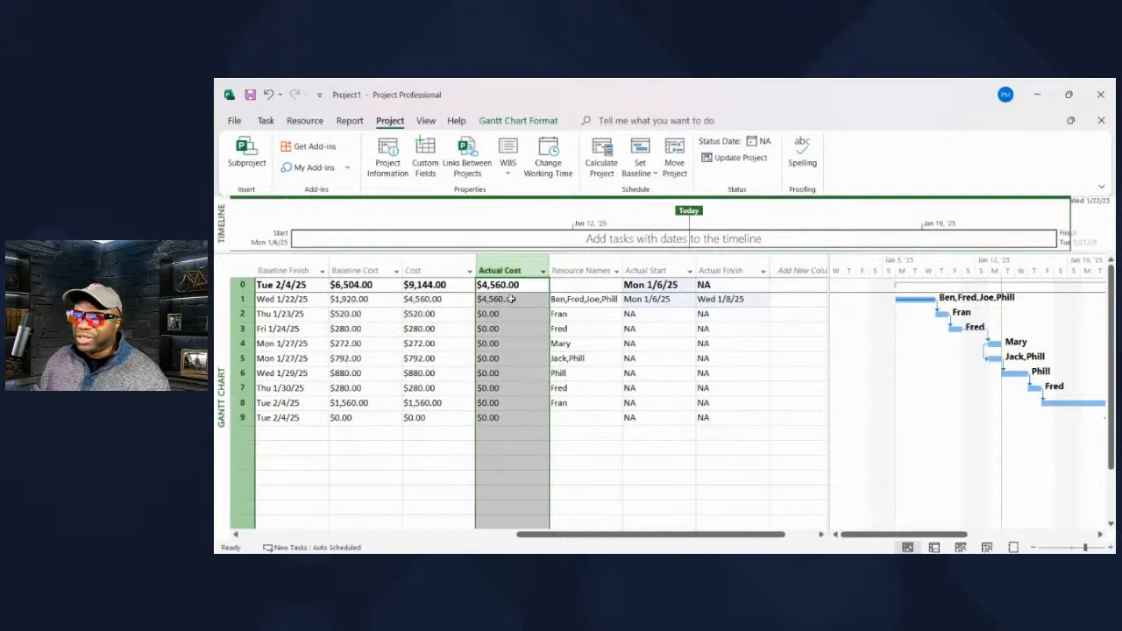
pyautogui.click(431, 332)
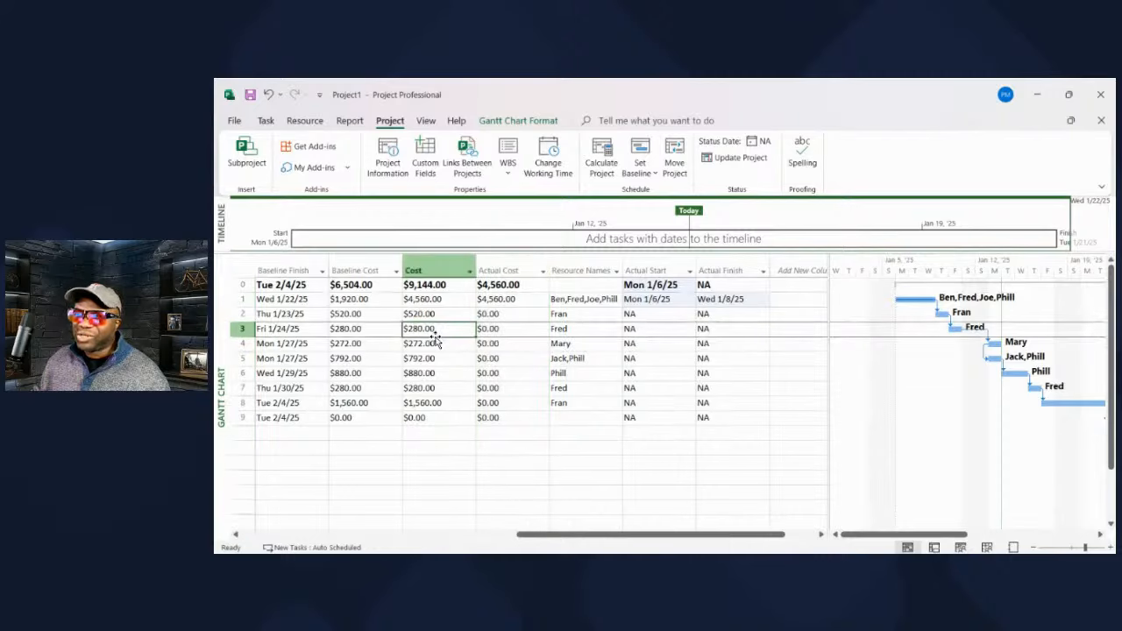
pyautogui.click(507, 285)
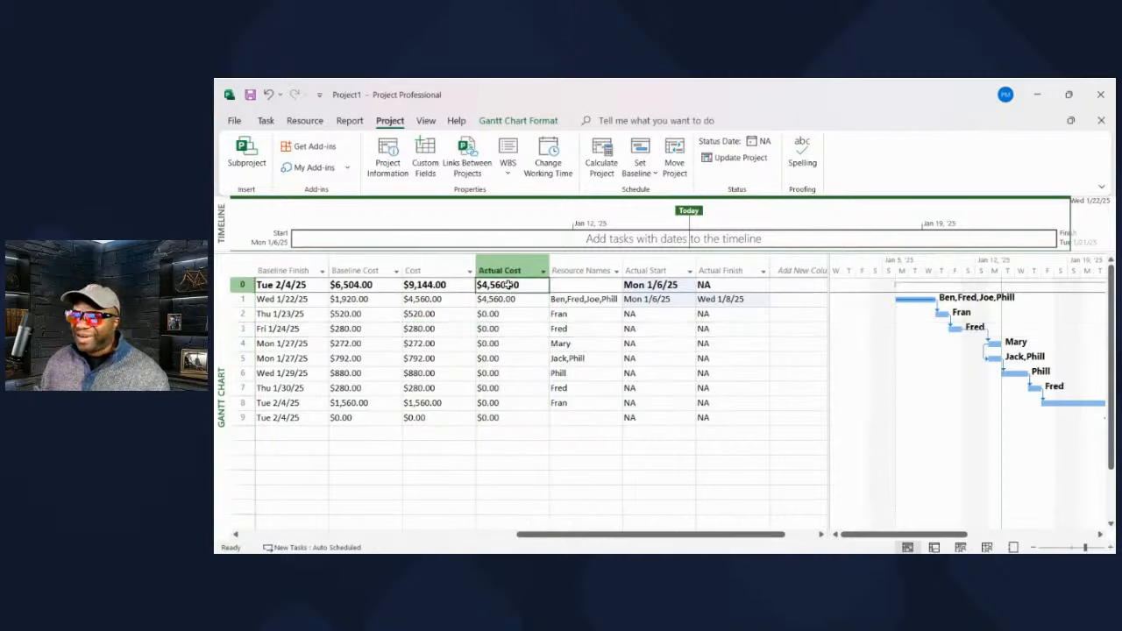
pyautogui.click(435, 285)
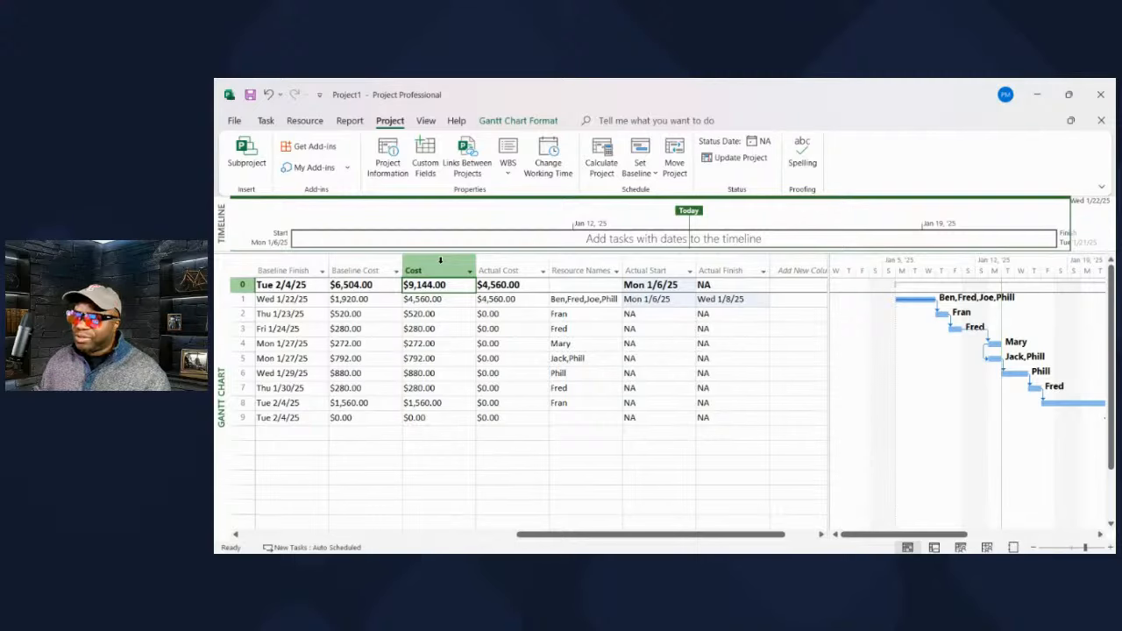
pyautogui.click(369, 286)
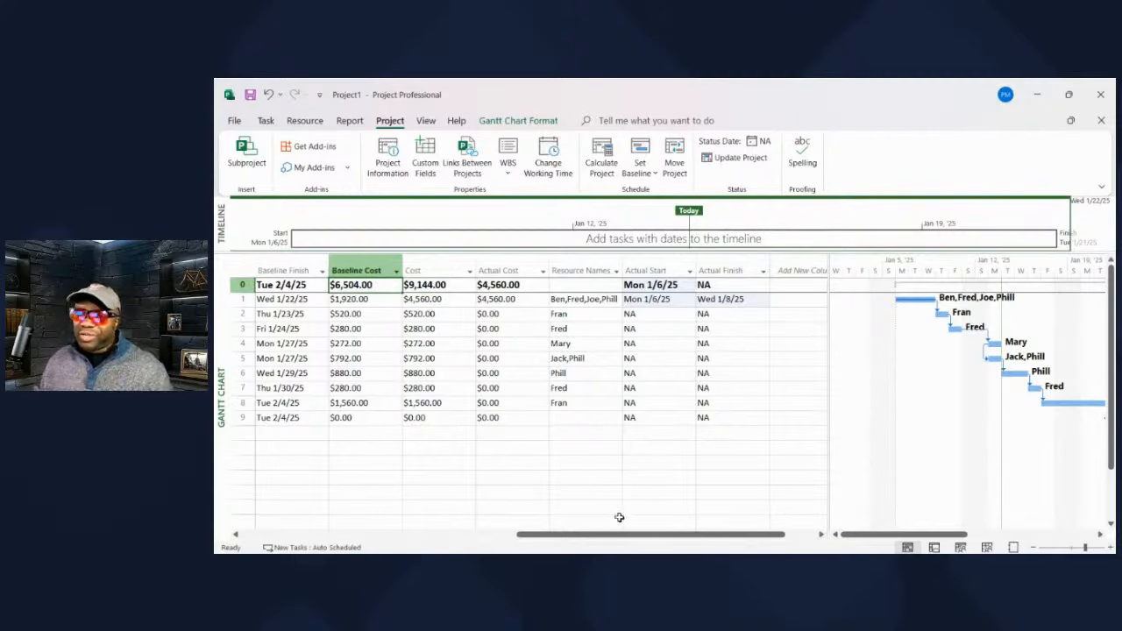
# - Scroll the task table to Task Name and Duration, then widen the Gantt pane while keeping Baseline Start and Baseline Finish visible
pyautogui.moveTo(602, 535); pyautogui.dragTo(394, 541)
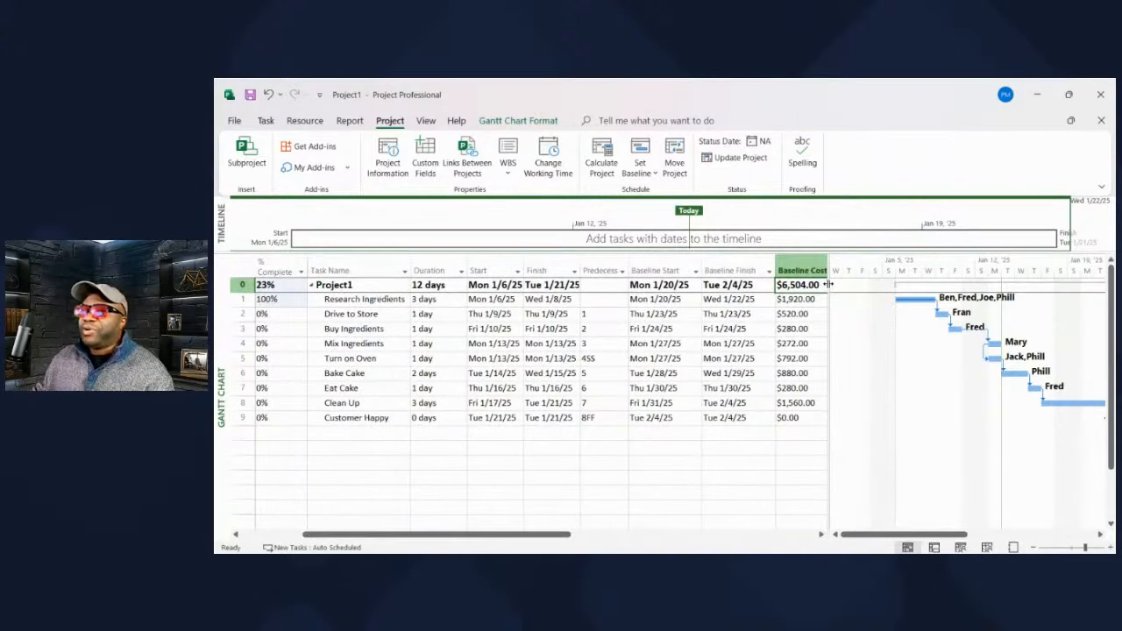
pyautogui.moveTo(827, 284); pyautogui.dragTo(864, 287)
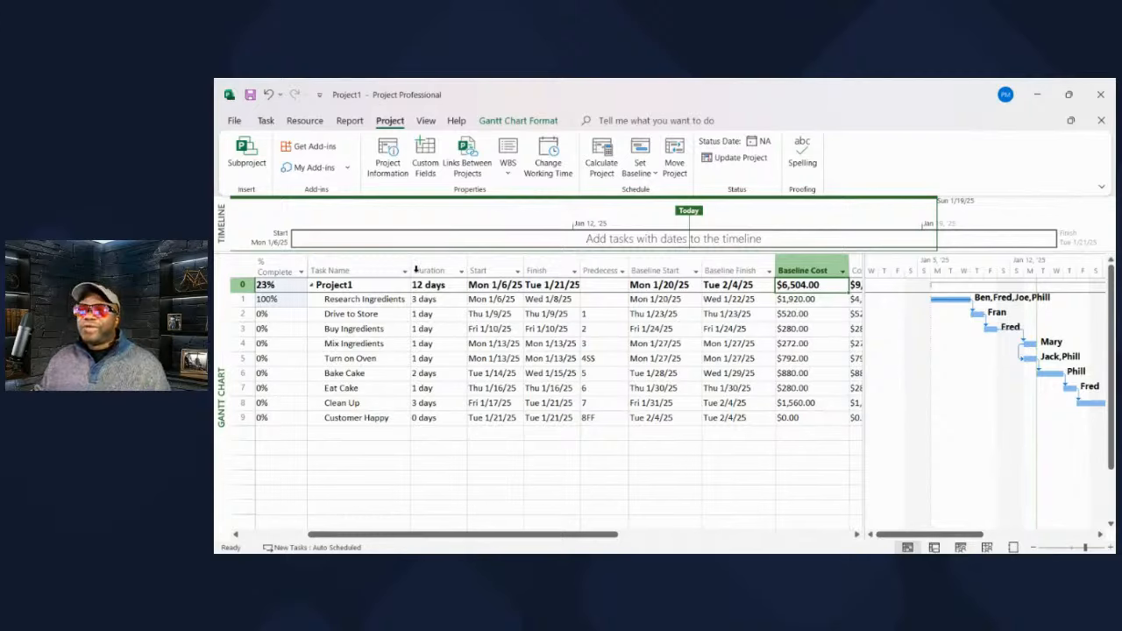
pyautogui.click(347, 261)
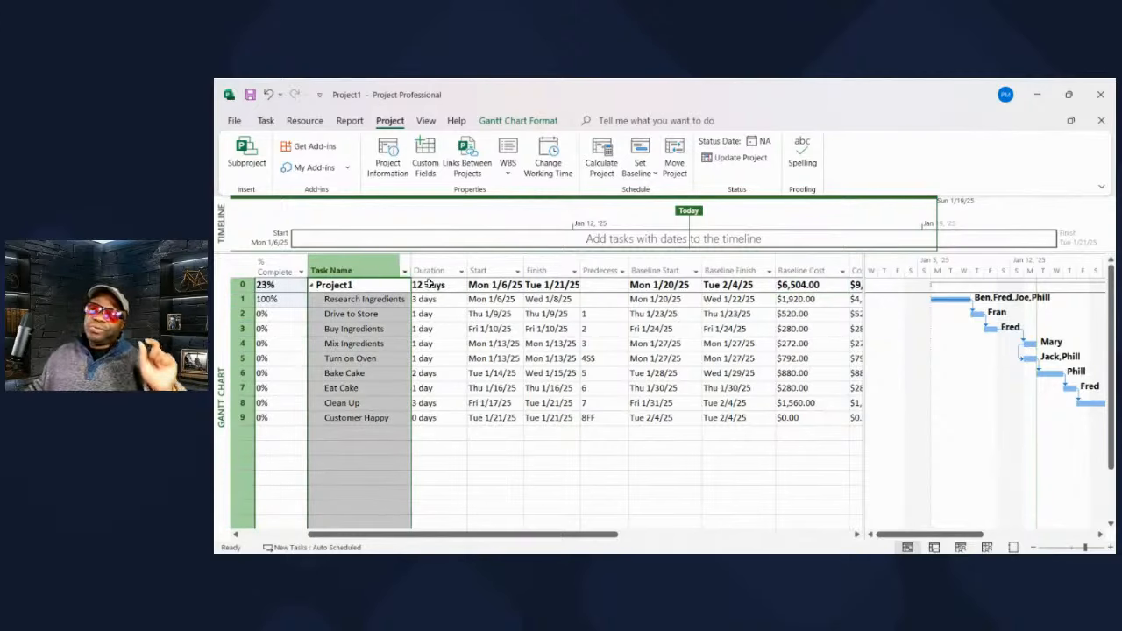
pyautogui.click(390, 305)
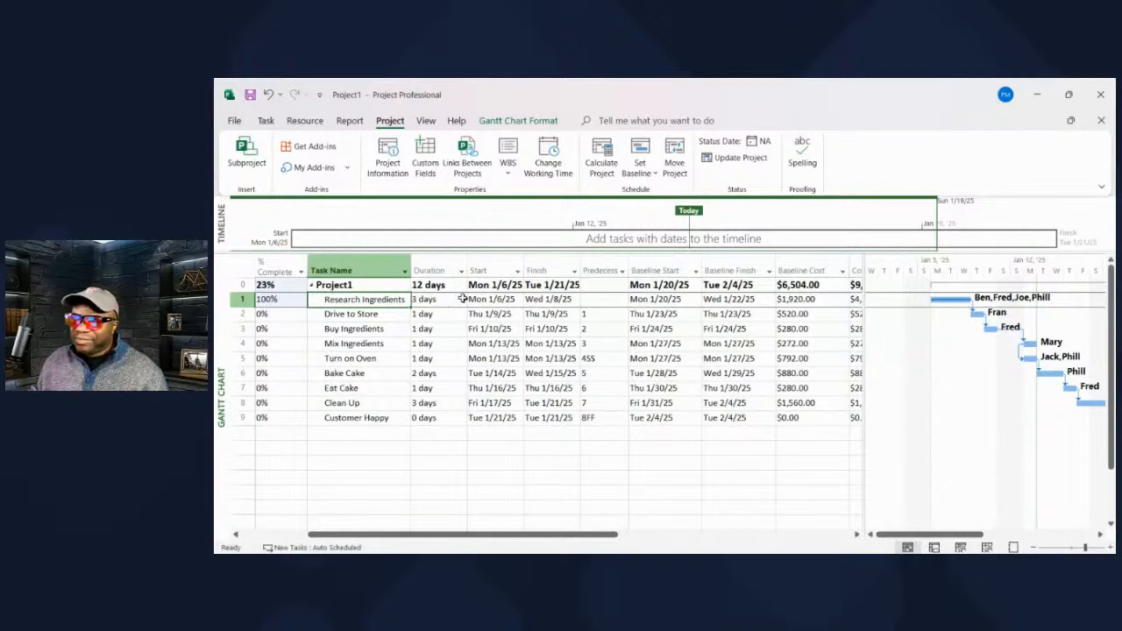
pyautogui.click(448, 261)
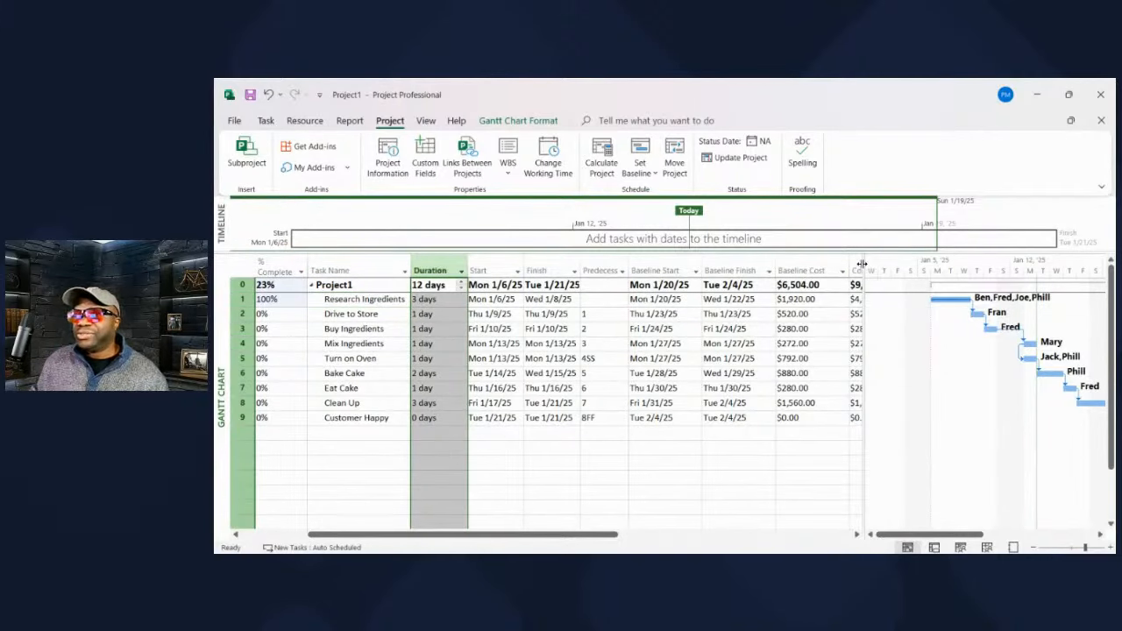
pyautogui.moveTo(863, 280); pyautogui.dragTo(610, 284)
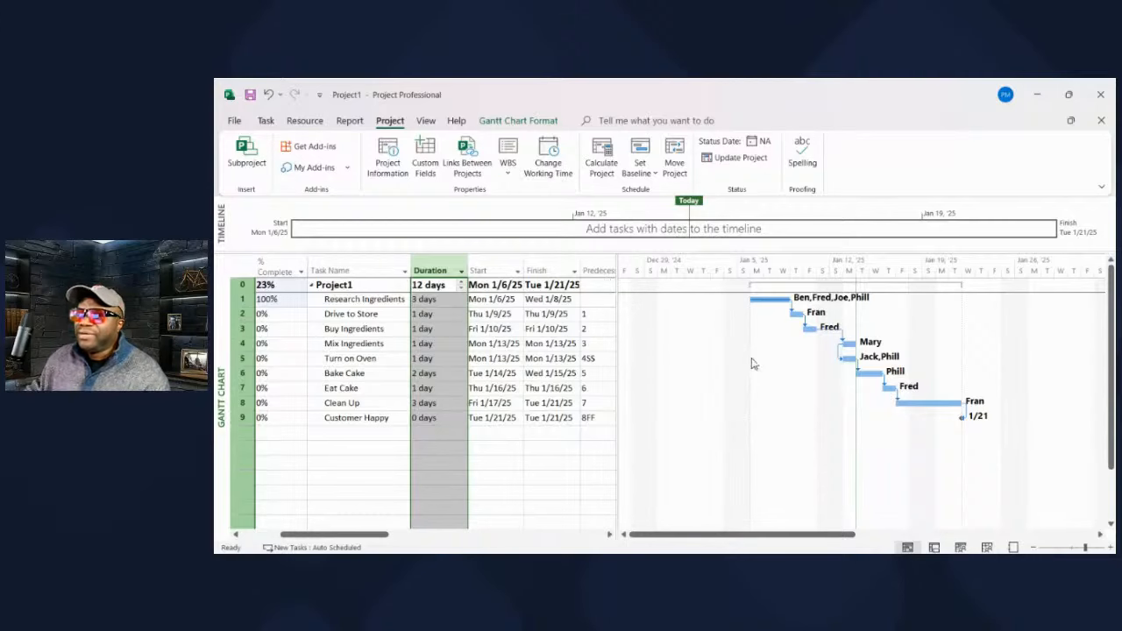
pyautogui.moveTo(659, 297); pyautogui.dragTo(777, 299)
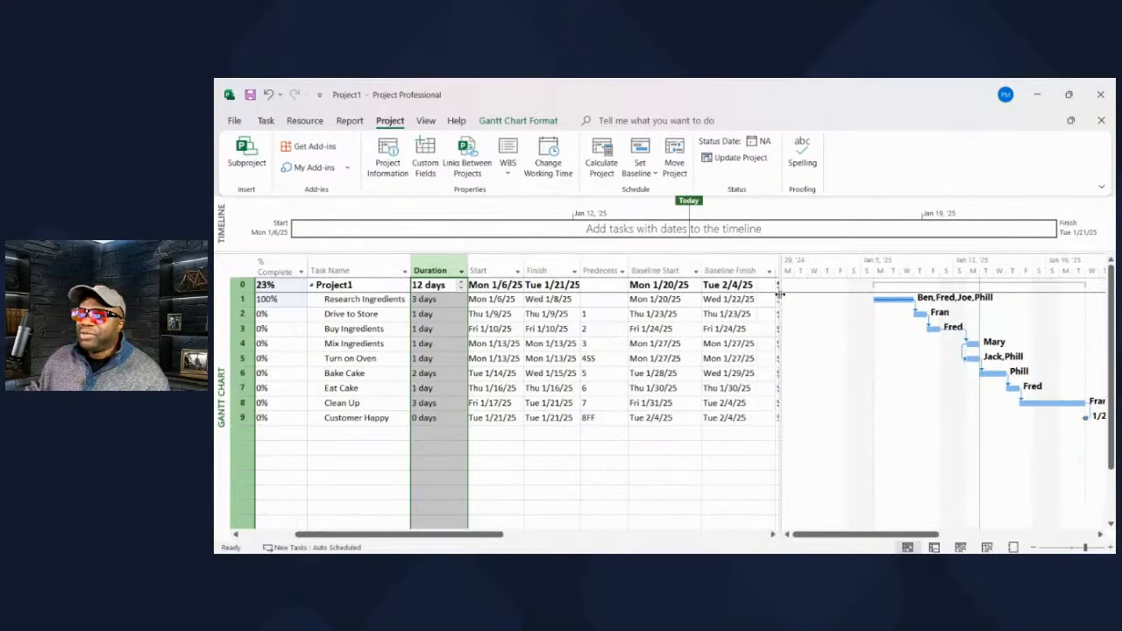
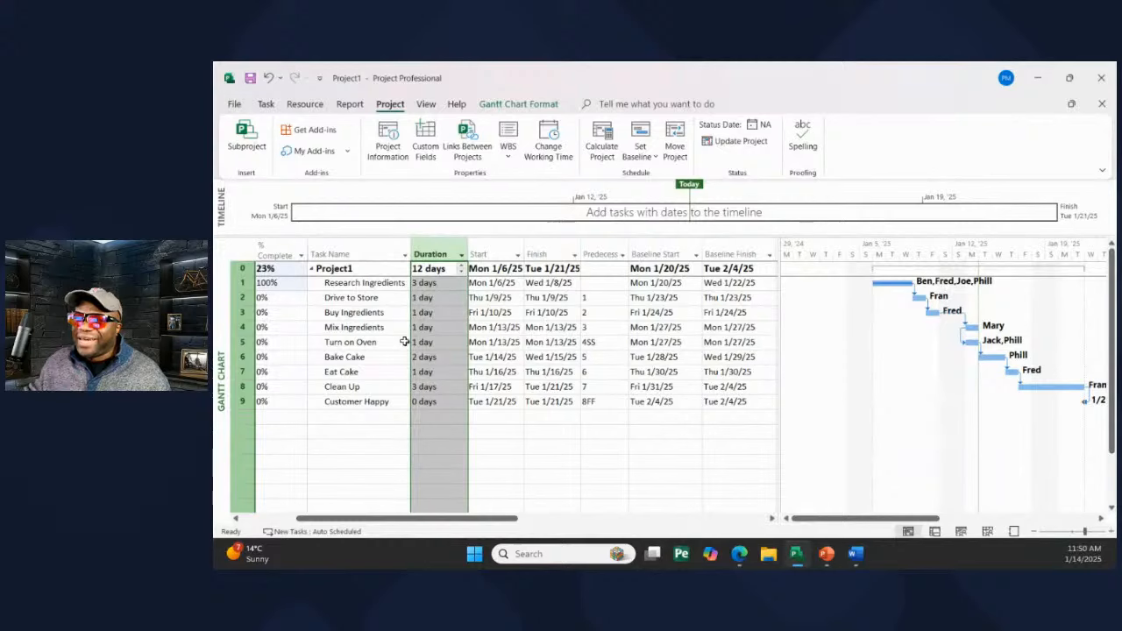
# - Open the Task Information details for the Research Ingredients task
pyautogui.doubleClick(363, 284)
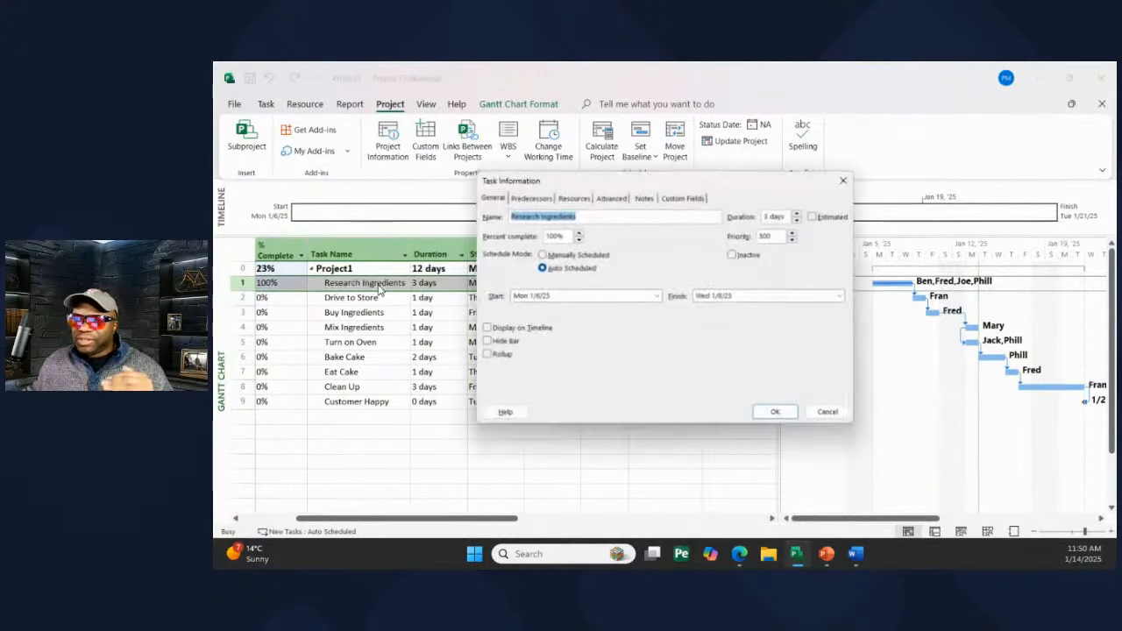
# - Review the task's Predecessors, Resources, Advanced and Notes tabs
pyautogui.click(537, 199)
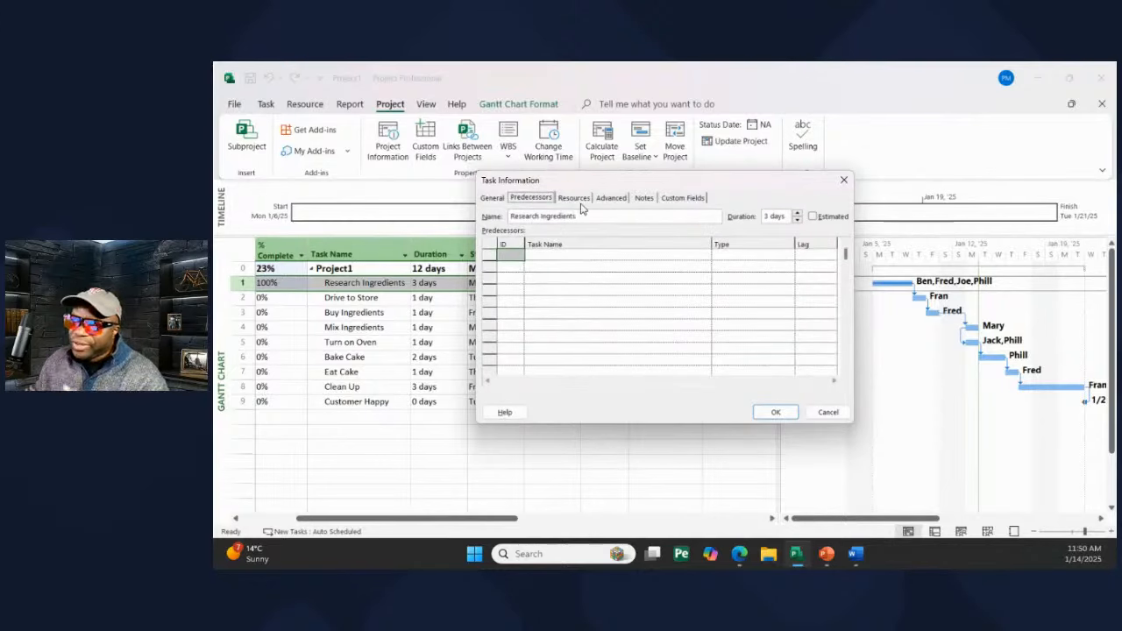
pyautogui.click(580, 204)
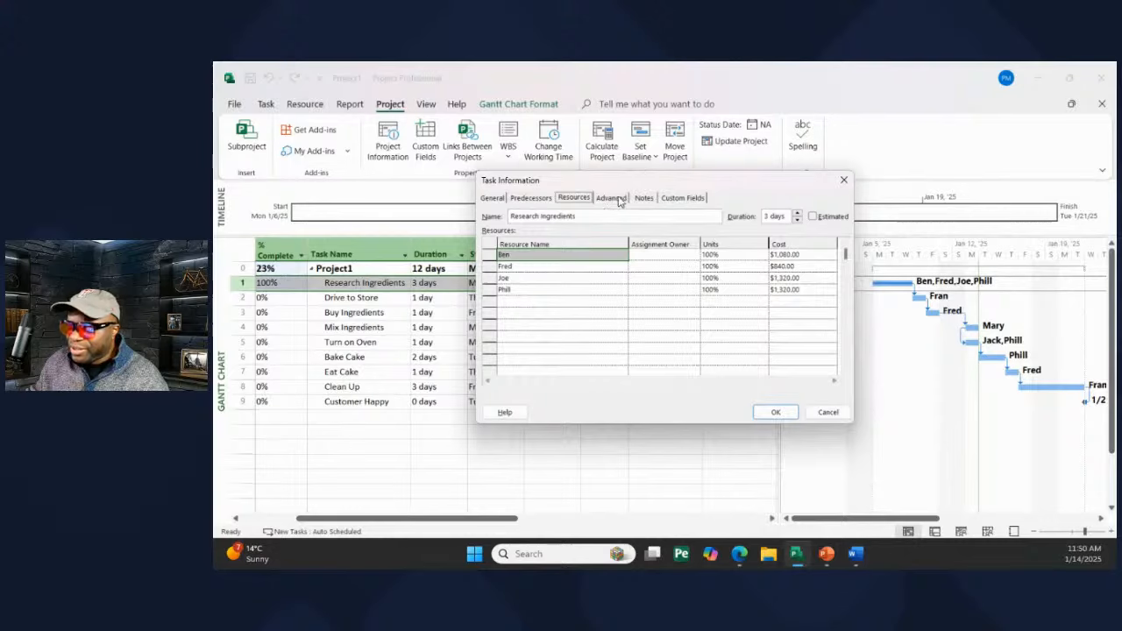
pyautogui.click(611, 199)
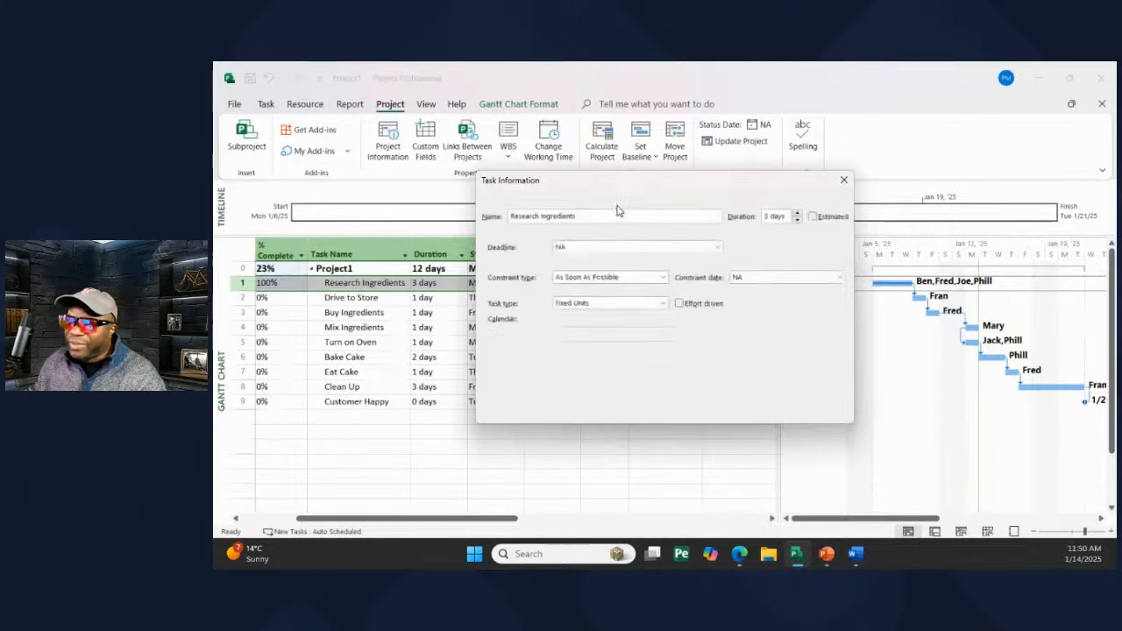
pyautogui.click(641, 199)
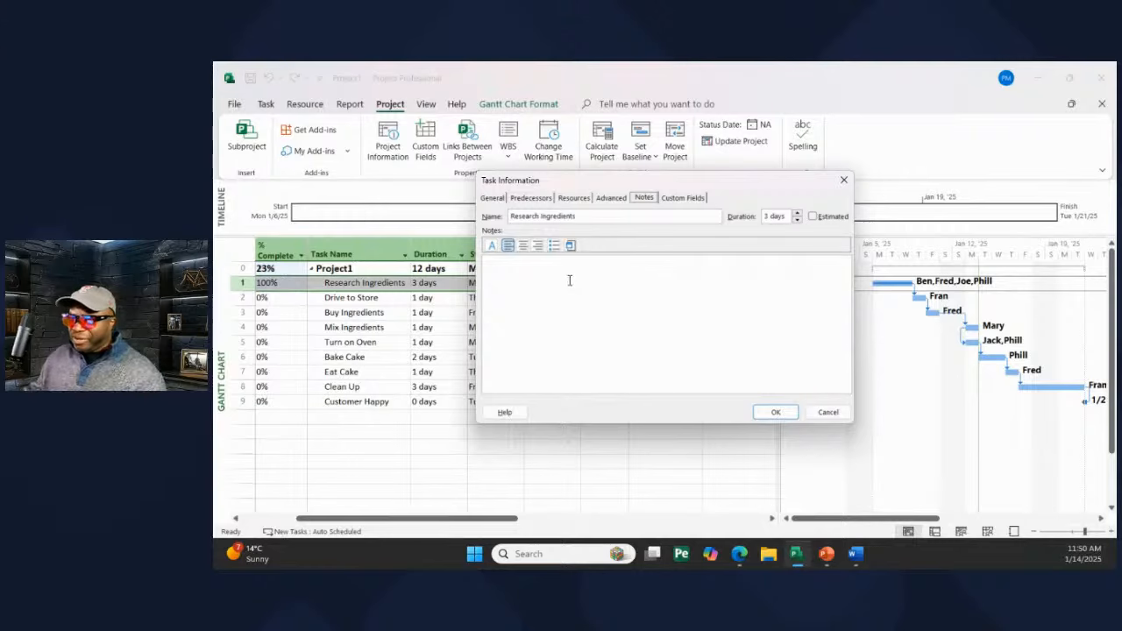
# - Fill the task notes with repeated lines of the word 'Notes'
pyautogui.click(569, 280)
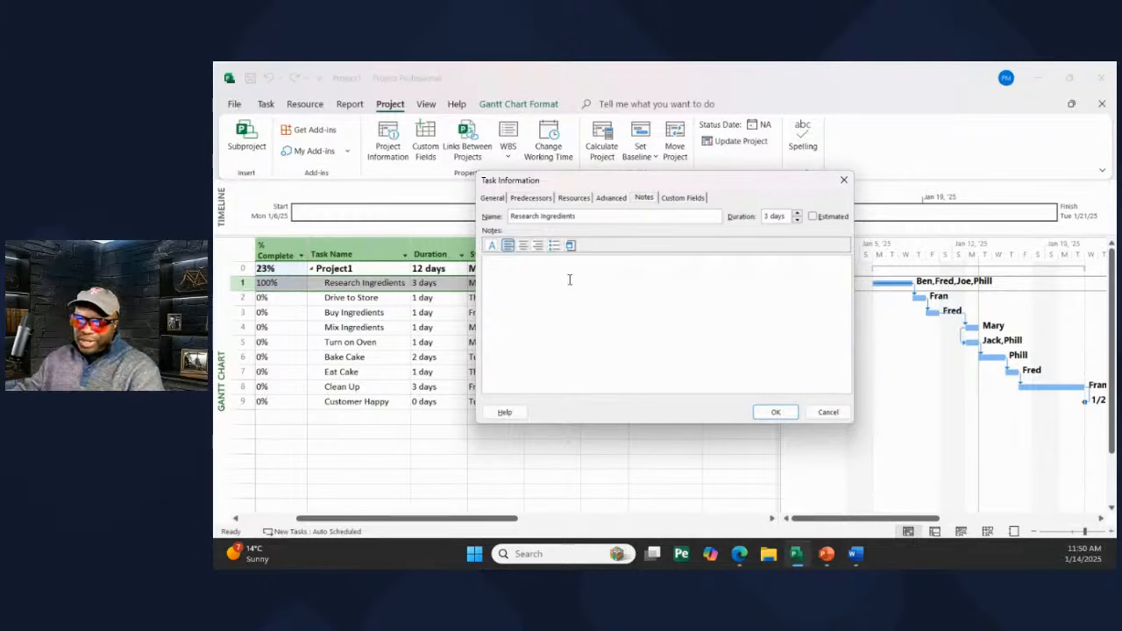
pyautogui.write('Notes')
pyautogui.hotkey('ctrl', 'a')
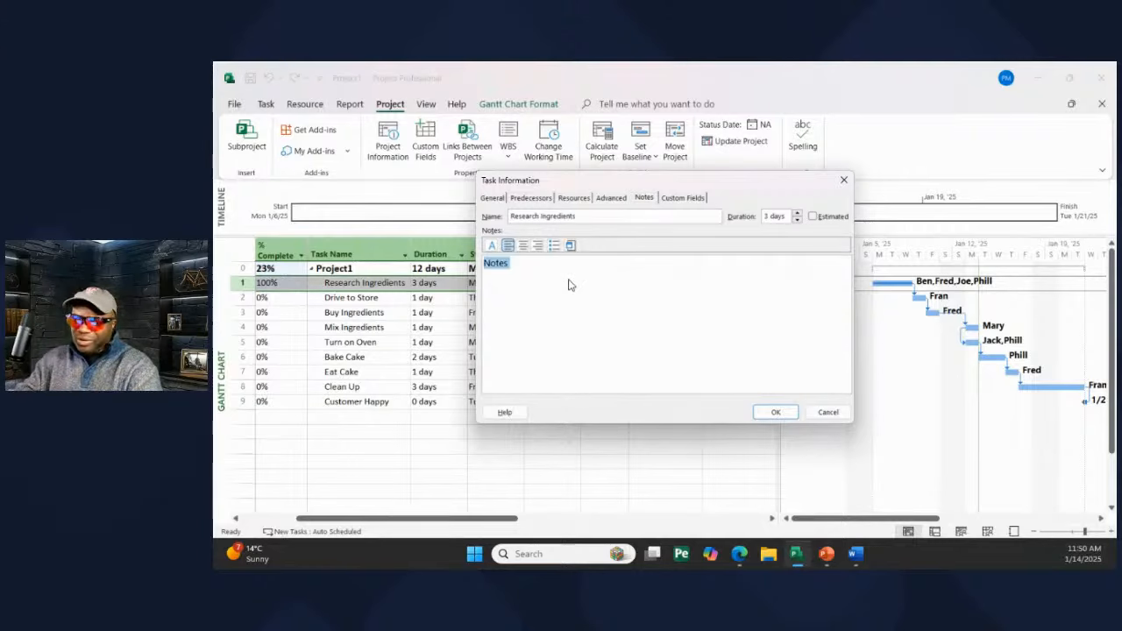
pyautogui.hotkey('ctrl', 'c')
pyautogui.hotkey('ctrl', 'v')
pyautogui.hotkey('ctrl', 'v')
pyautogui.hotkey('ctrl', 'v')
pyautogui.hotkey('ctrl', 'v')
pyautogui.hotkey('ctrl', 'v')
pyautogui.hotkey('ctrl', 'v')
pyautogui.hotkey('ctrl', 'v')
pyautogui.hotkey('ctrl', 'v')
pyautogui.hotkey('ctrl', 'v')
pyautogui.hotkey('ctrl', 'v')
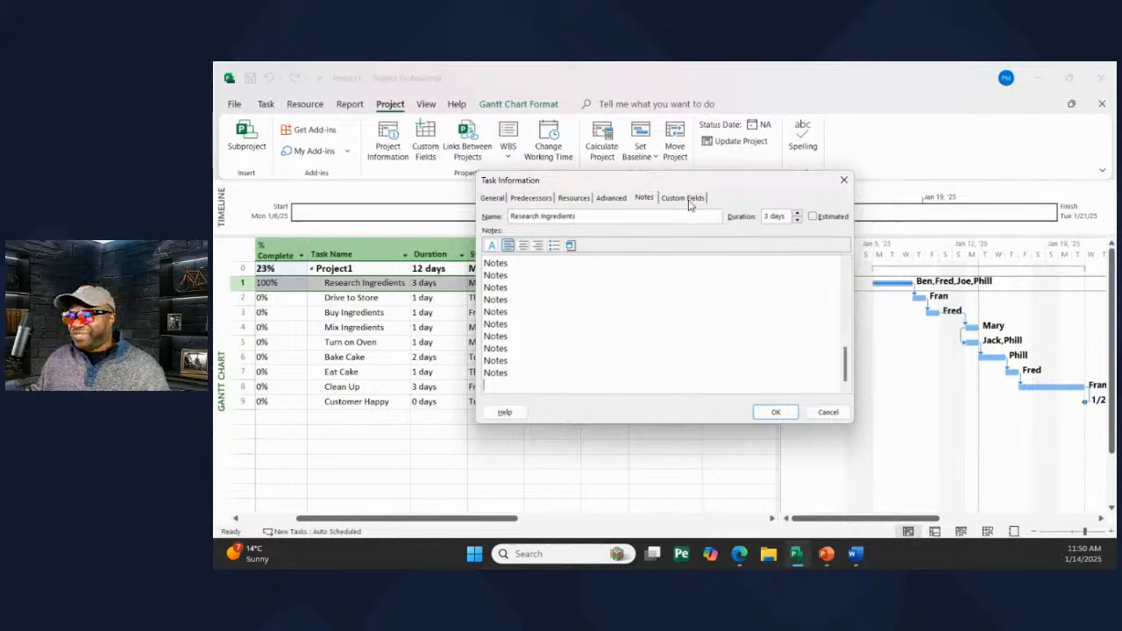
# - Dismiss the object window, cancel the task details without saving, and minimize Project
pyautogui.click(571, 249)
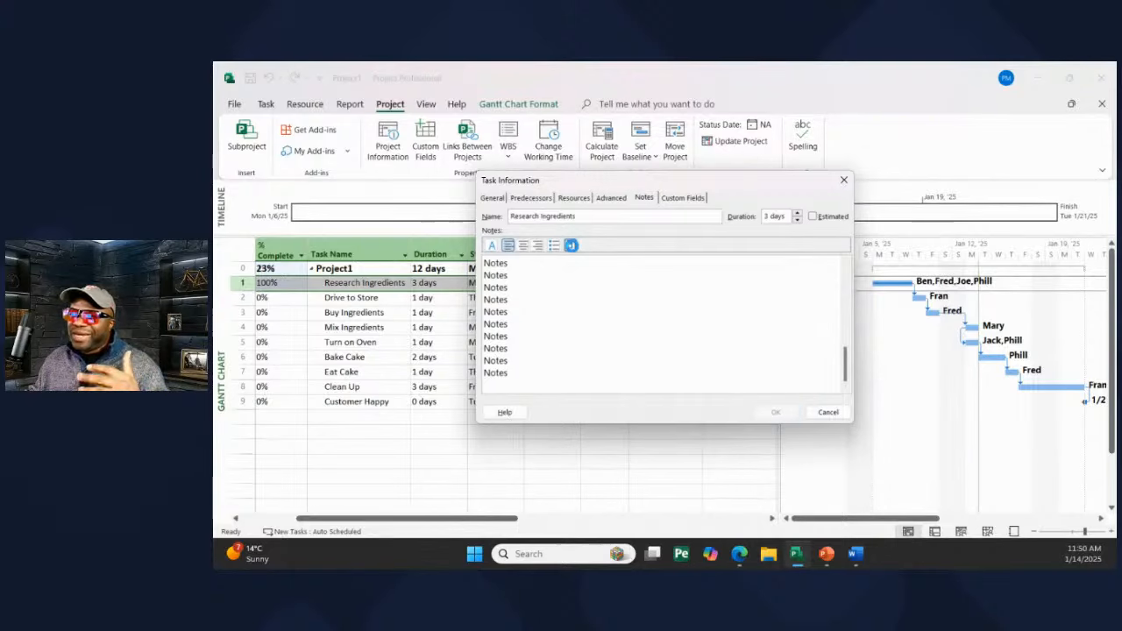
pyautogui.click(805, 219)
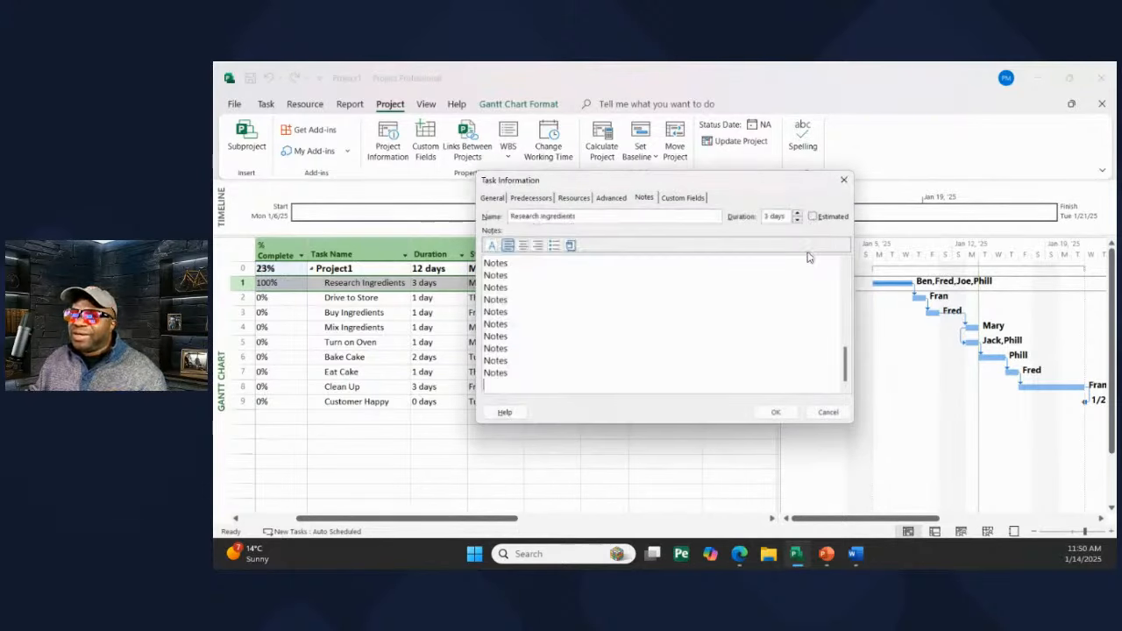
pyautogui.click(828, 411)
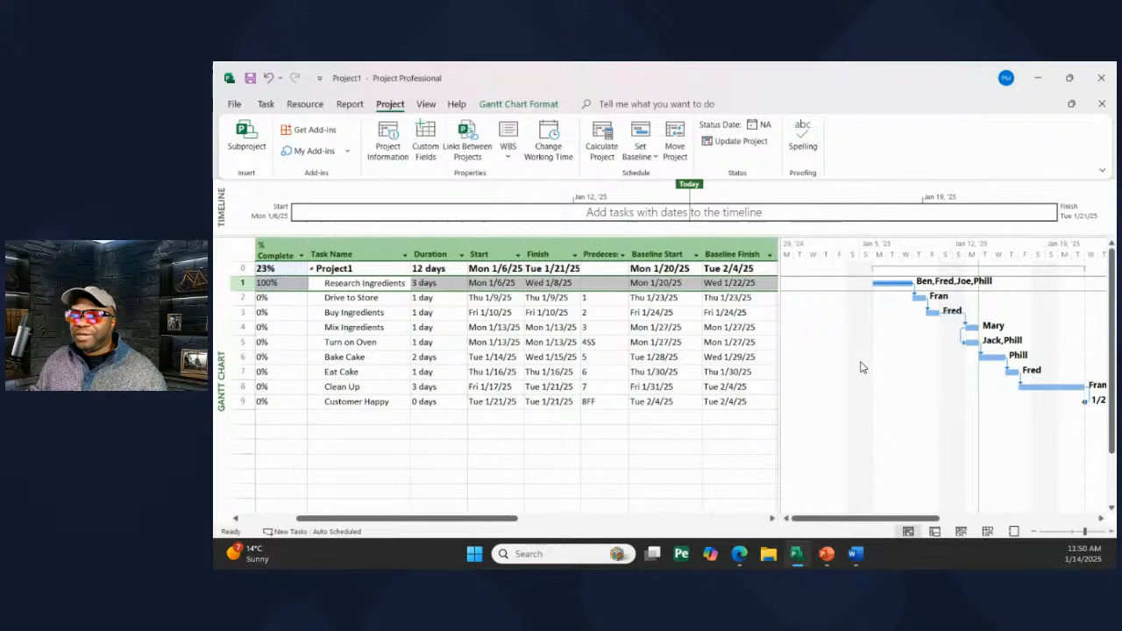
pyautogui.click(1041, 82)
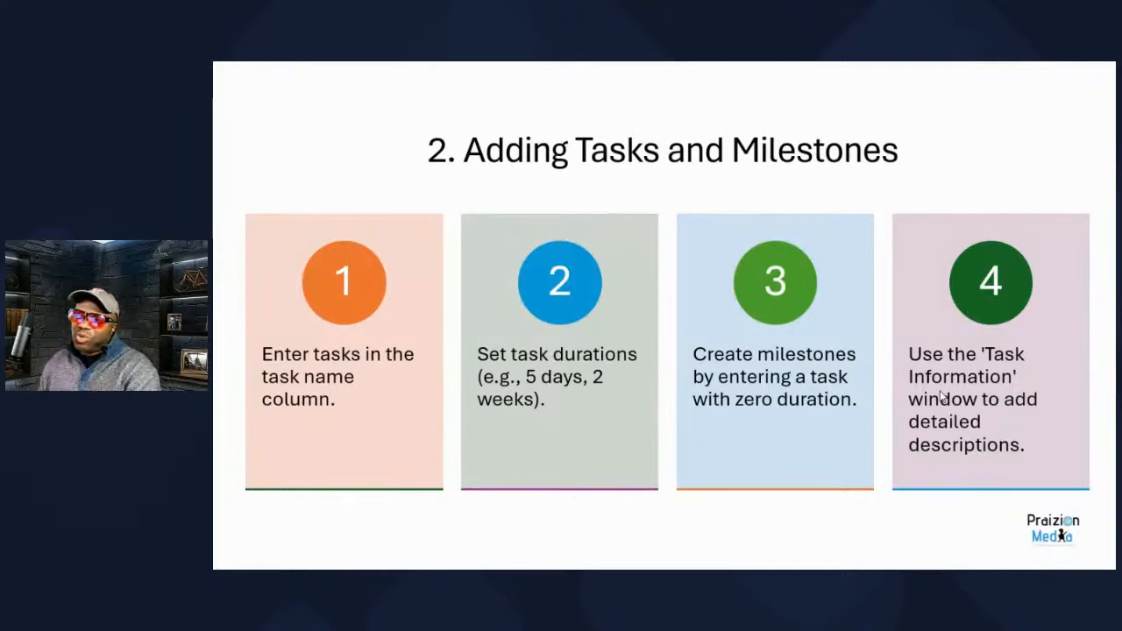
# - Advance through the Linking Dependencies, Assigning Resources and Viewing Gantt Charts slides, then return to Project
pyautogui.press('Right')
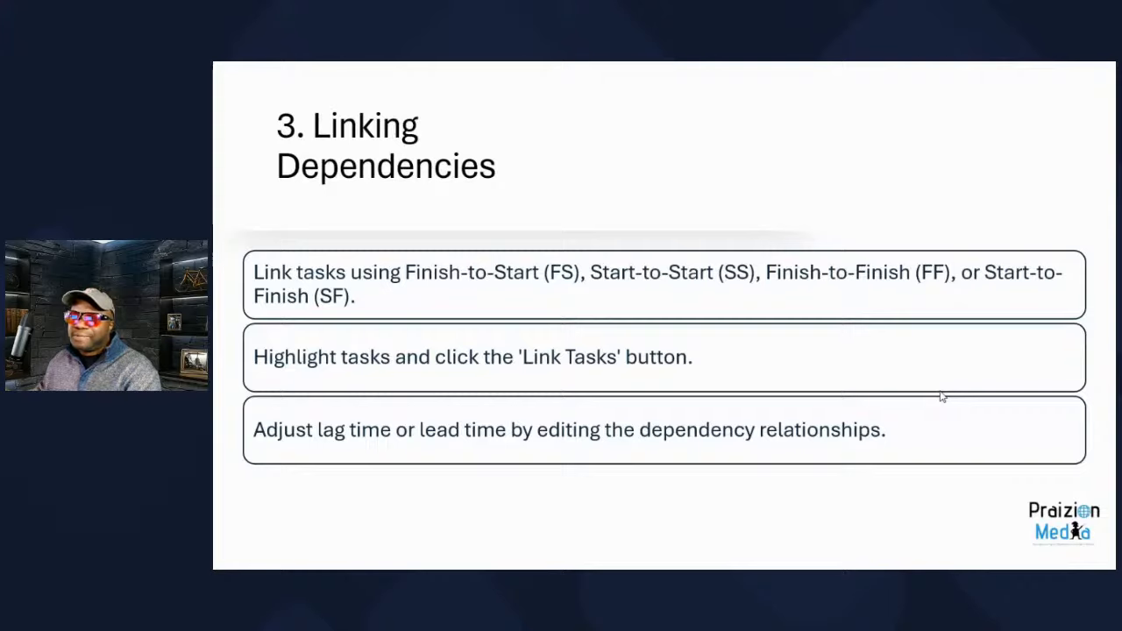
pyautogui.press('Right')
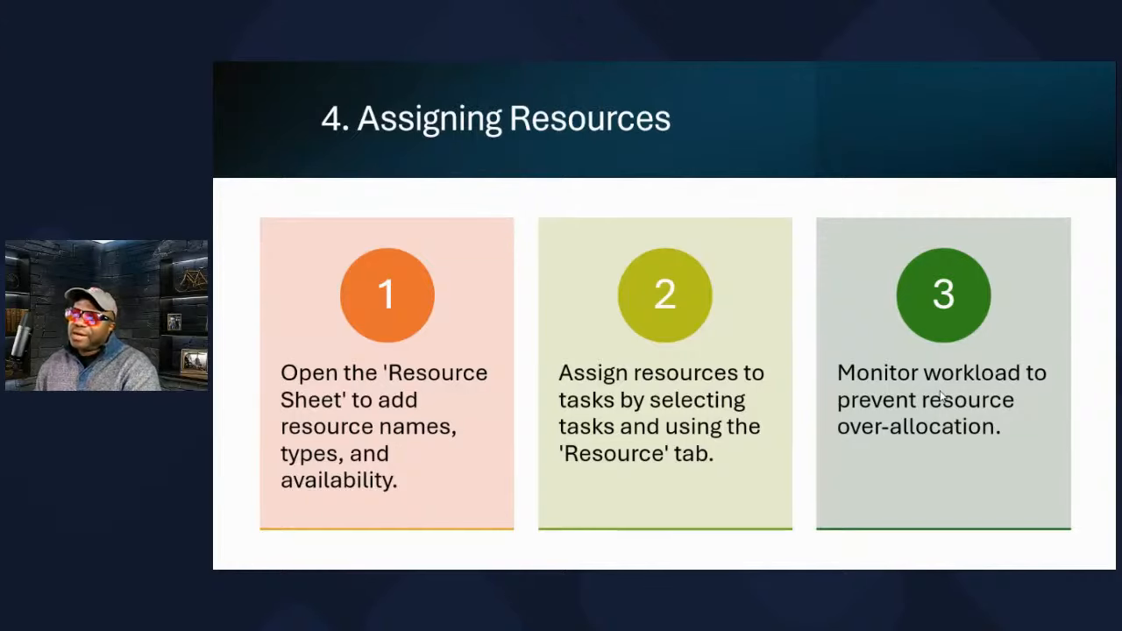
pyautogui.press('Right')
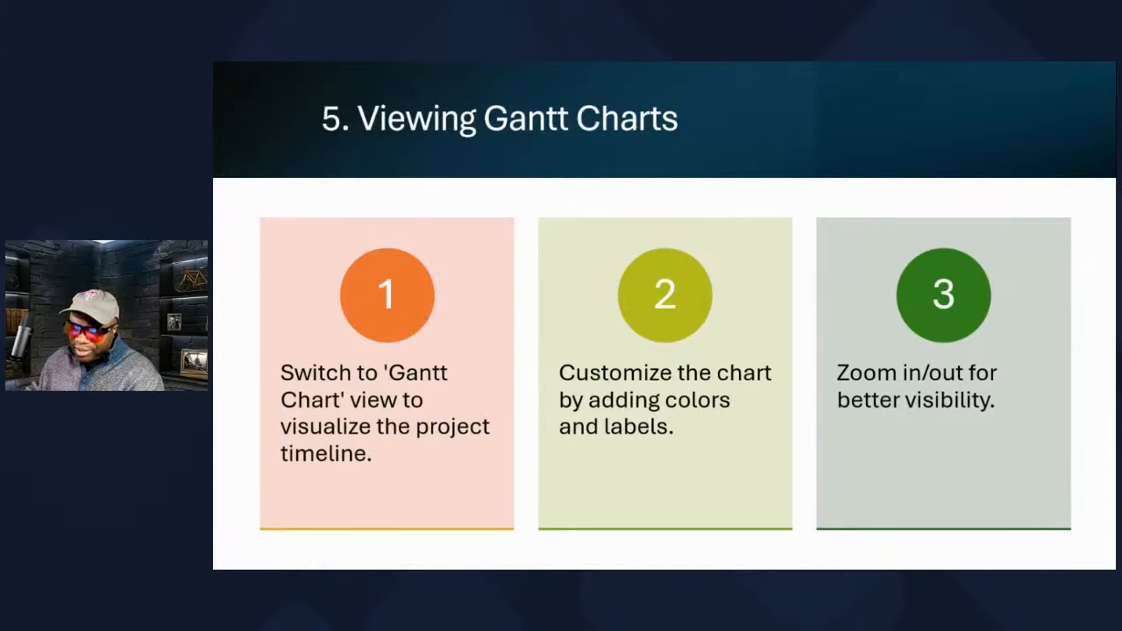
pyautogui.hotkey('alt', 'Tab')
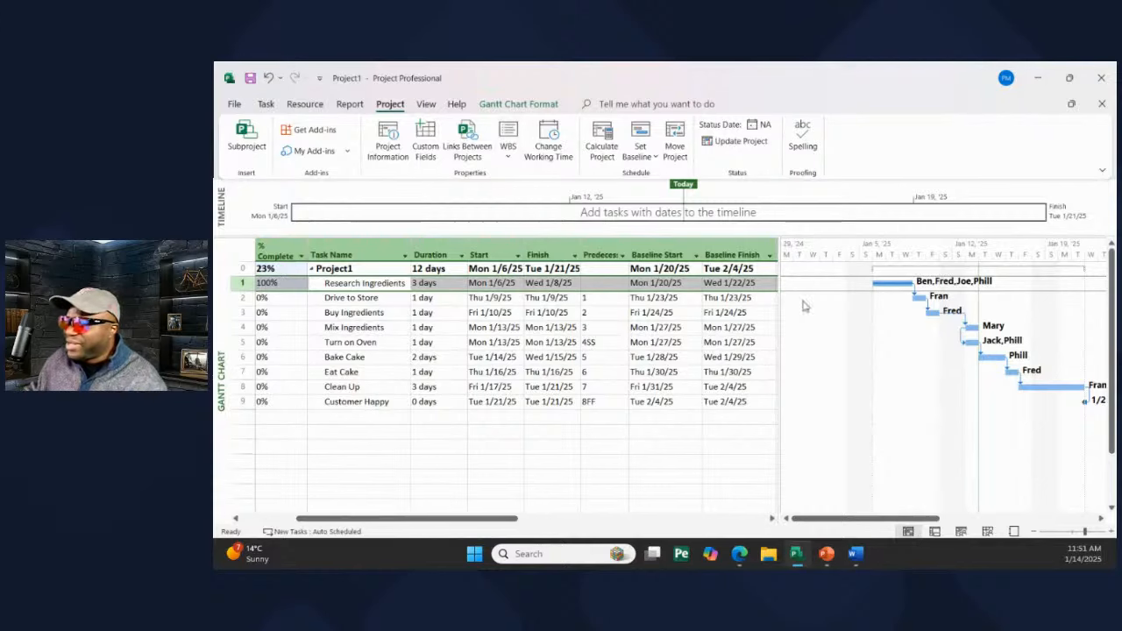
# - In Bar Styles, make the Task bar red with a new middle pattern, shape and end color
pyautogui.rightClick(835, 308)
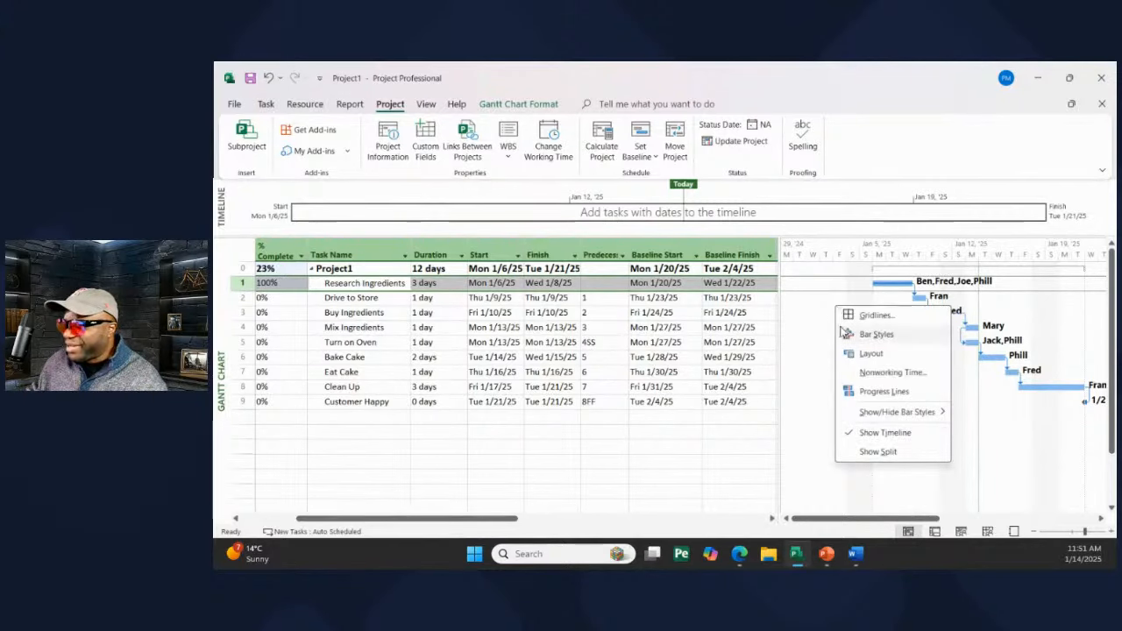
pyautogui.click(884, 342)
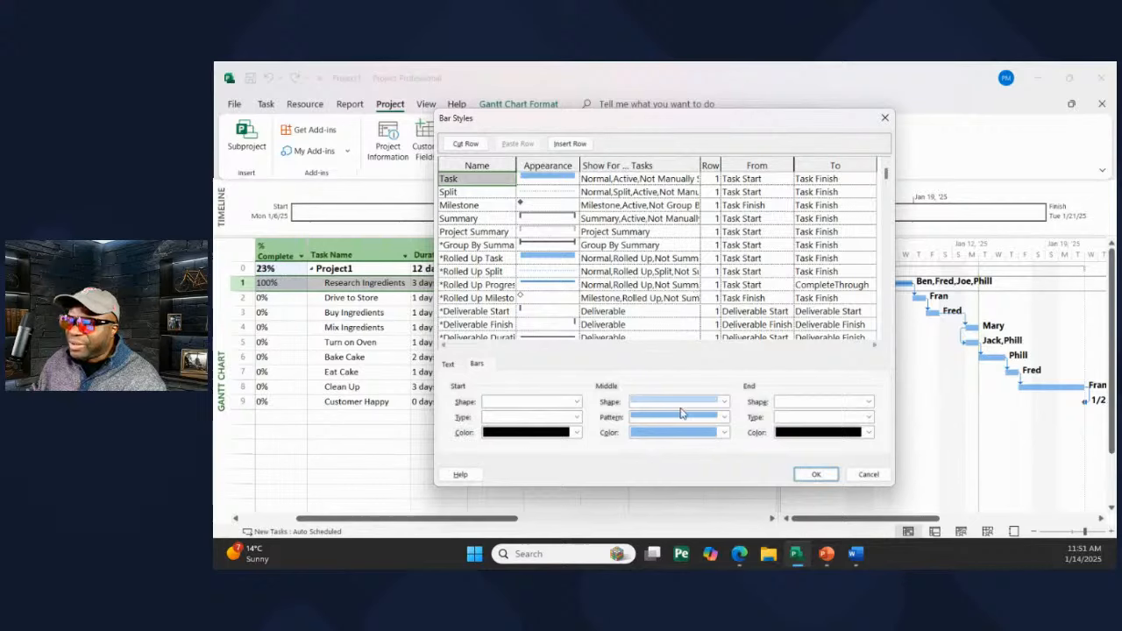
pyautogui.click(722, 433)
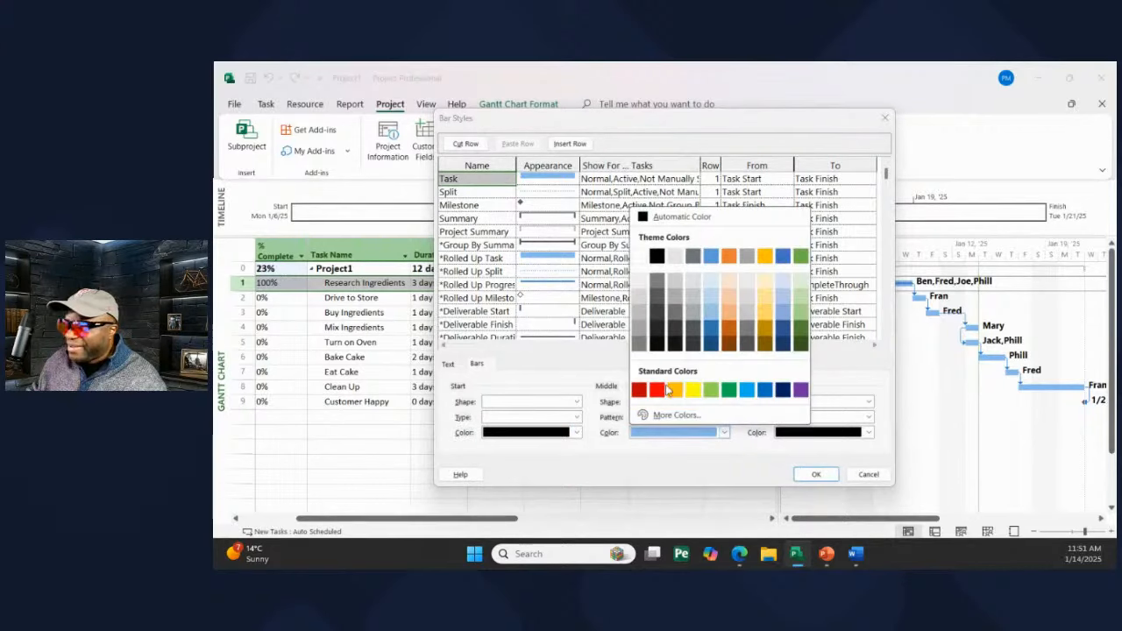
pyautogui.click(666, 389)
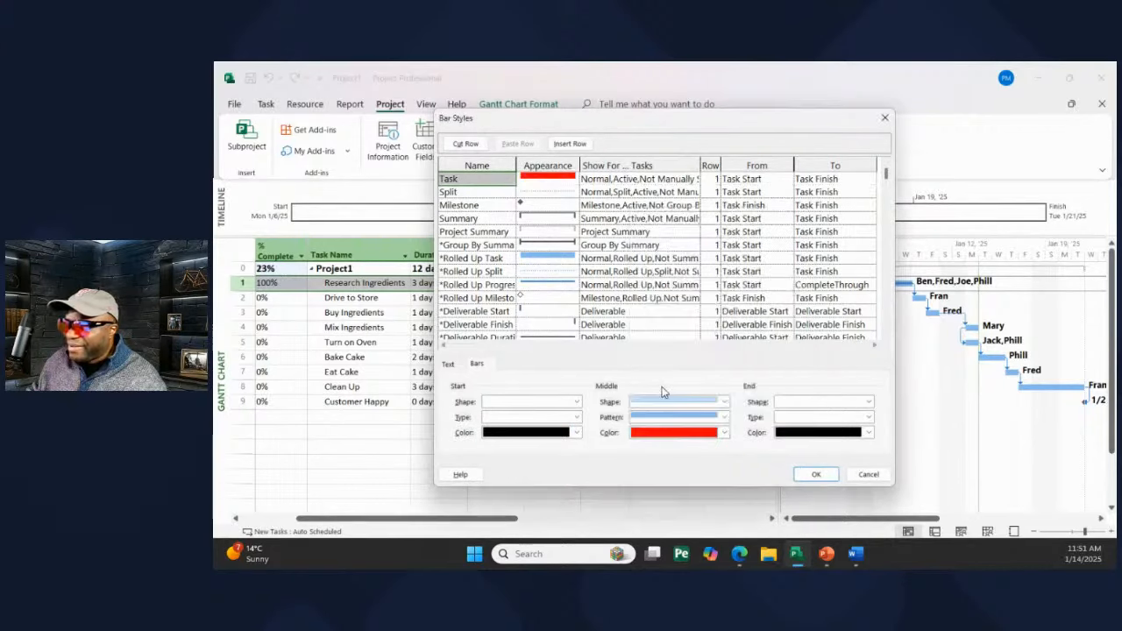
pyautogui.click(723, 418)
pyautogui.click(700, 442)
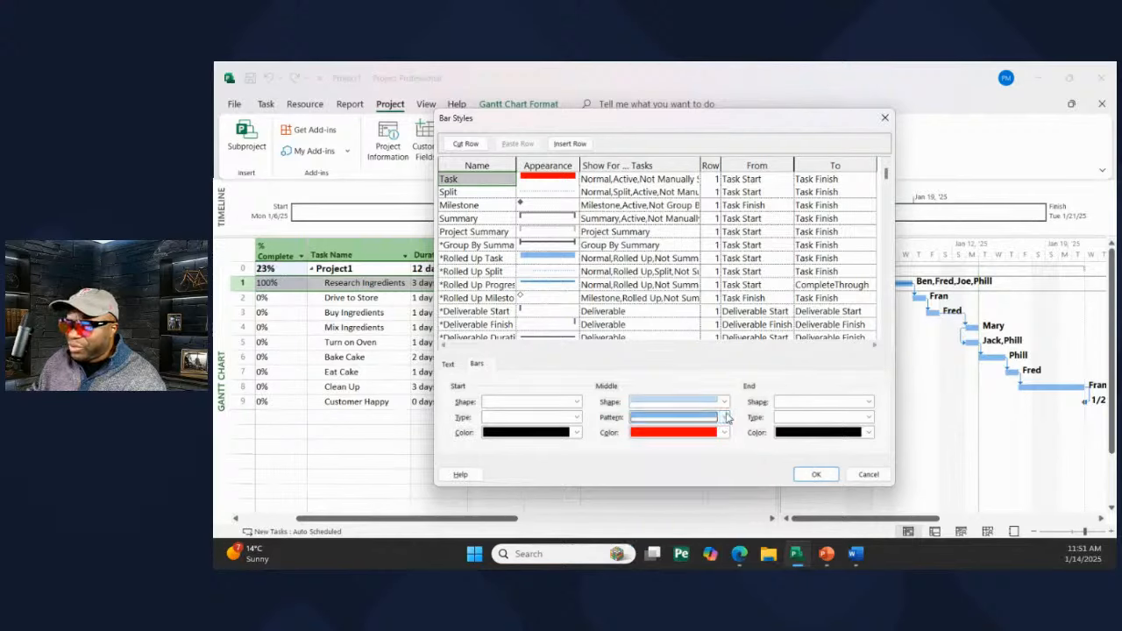
pyautogui.click(724, 402)
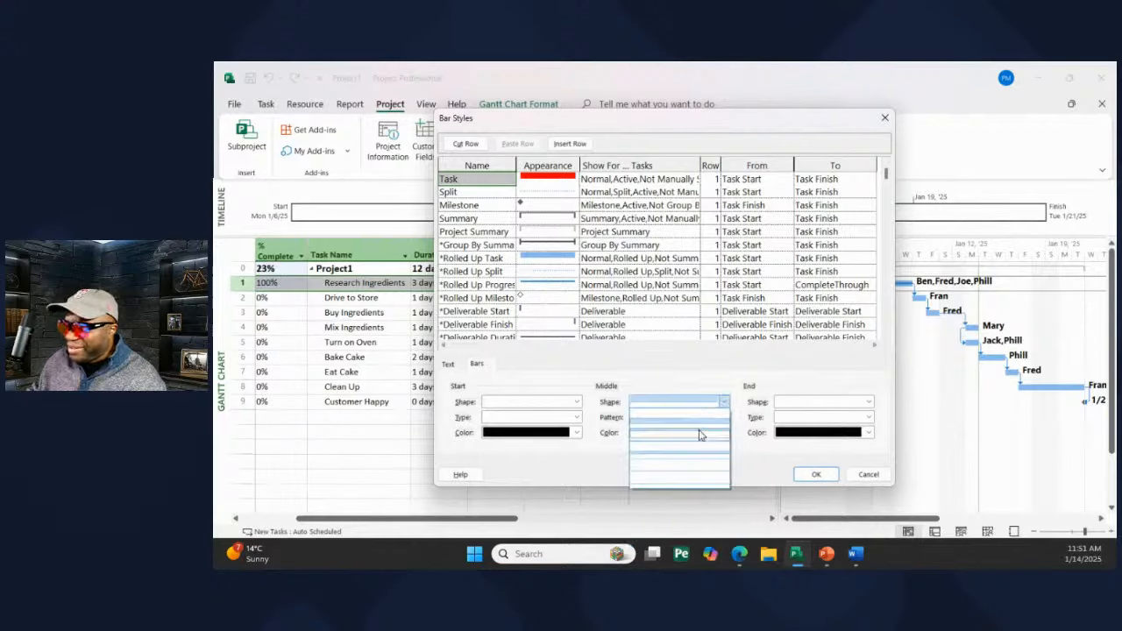
pyautogui.click(700, 436)
pyautogui.click(791, 433)
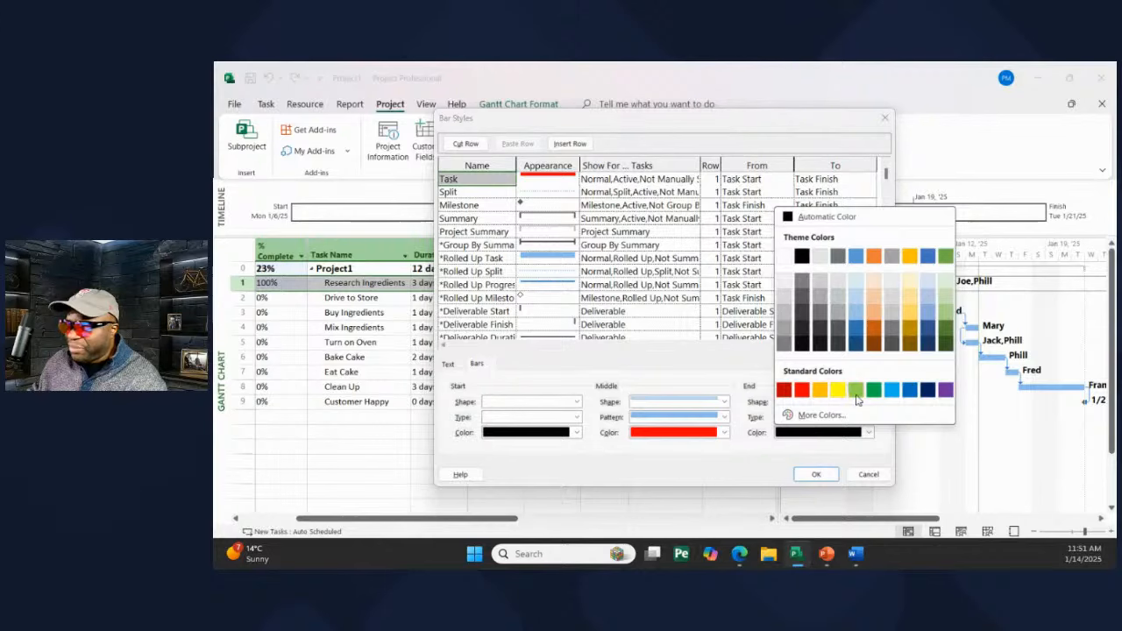
pyautogui.click(855, 391)
pyautogui.click(814, 473)
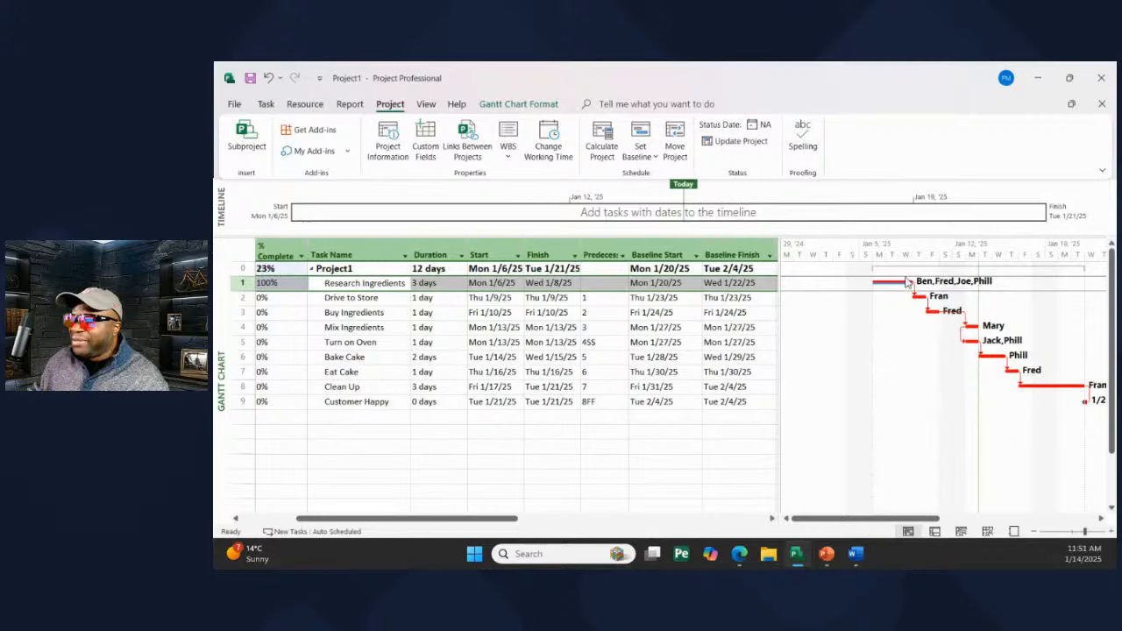
pyautogui.rightClick(840, 249)
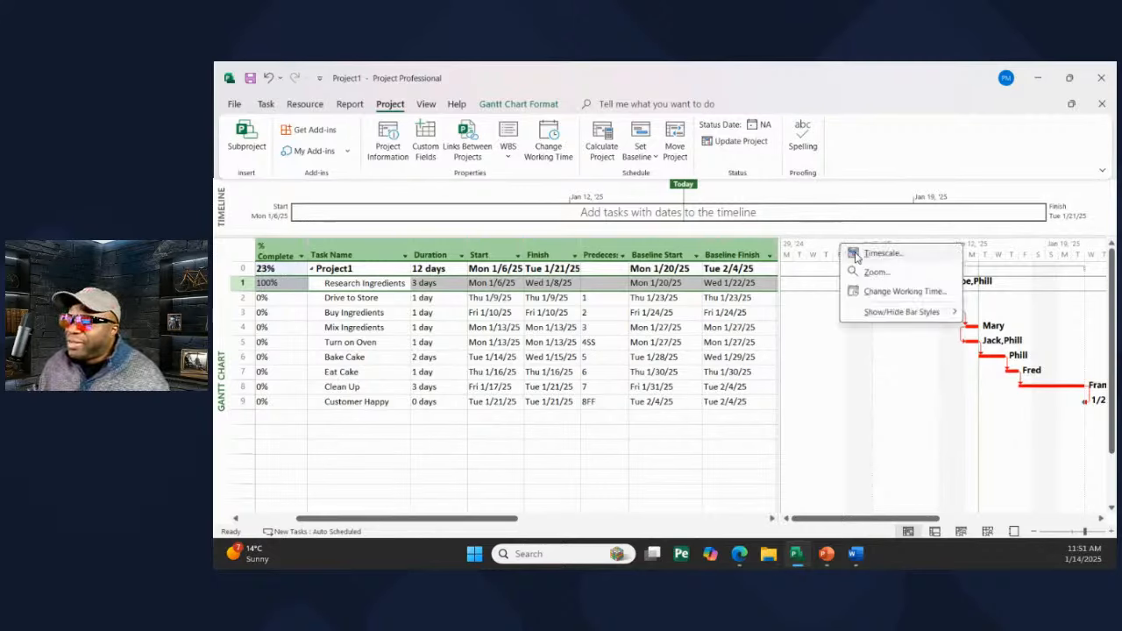
# - Check the Timescale middle-tier units, leave them at Weeks, then minimize Project
pyautogui.click(873, 259)
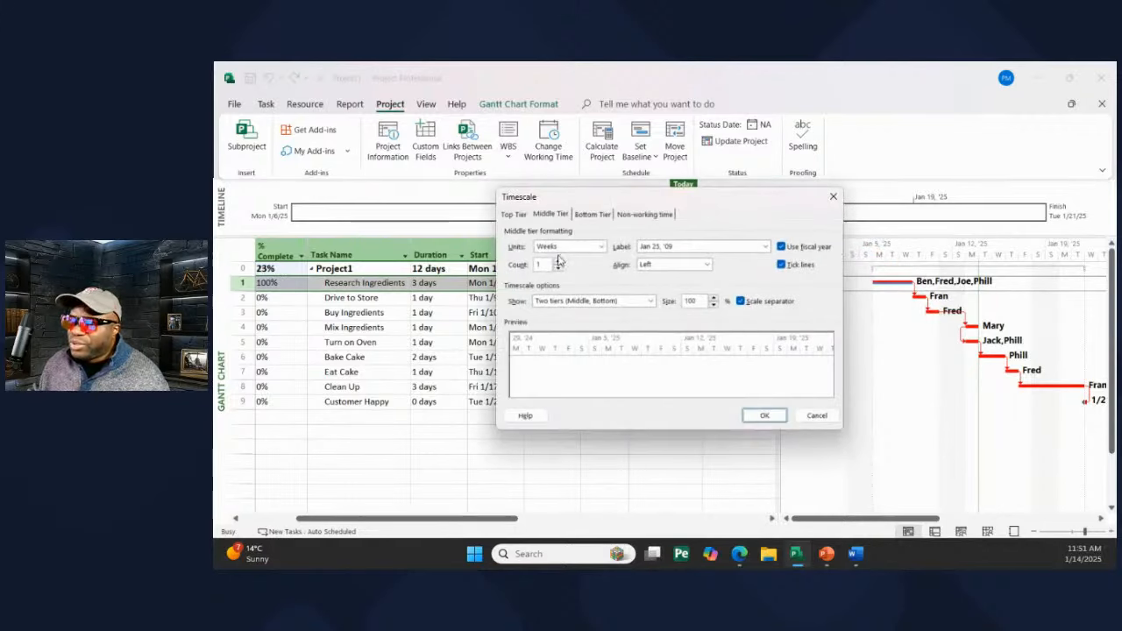
pyautogui.click(564, 248)
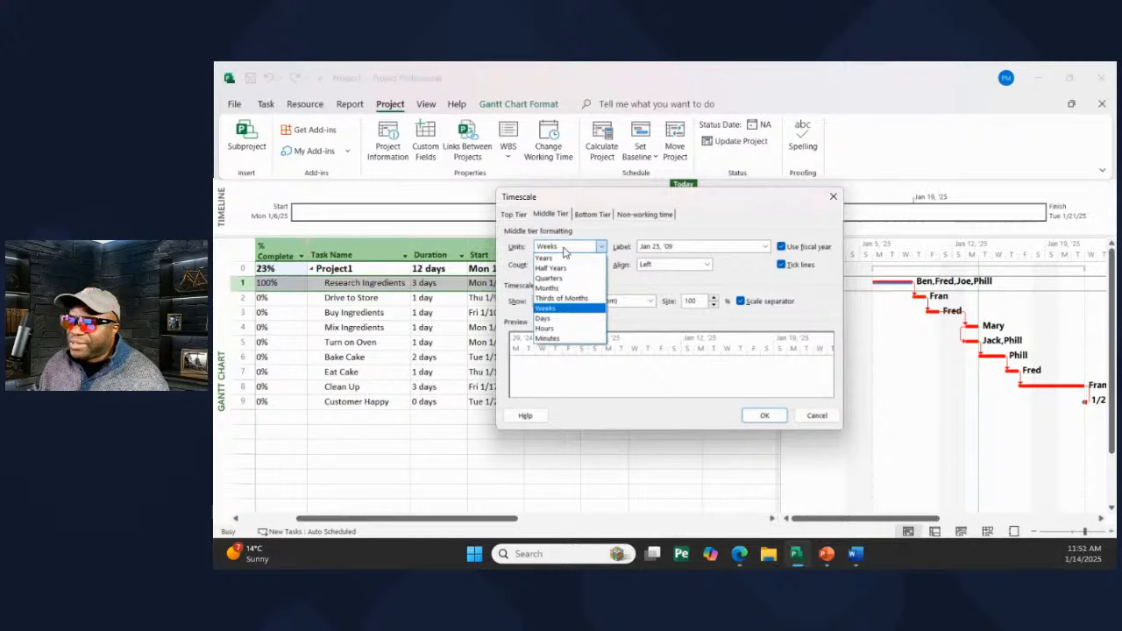
pyautogui.click(553, 330)
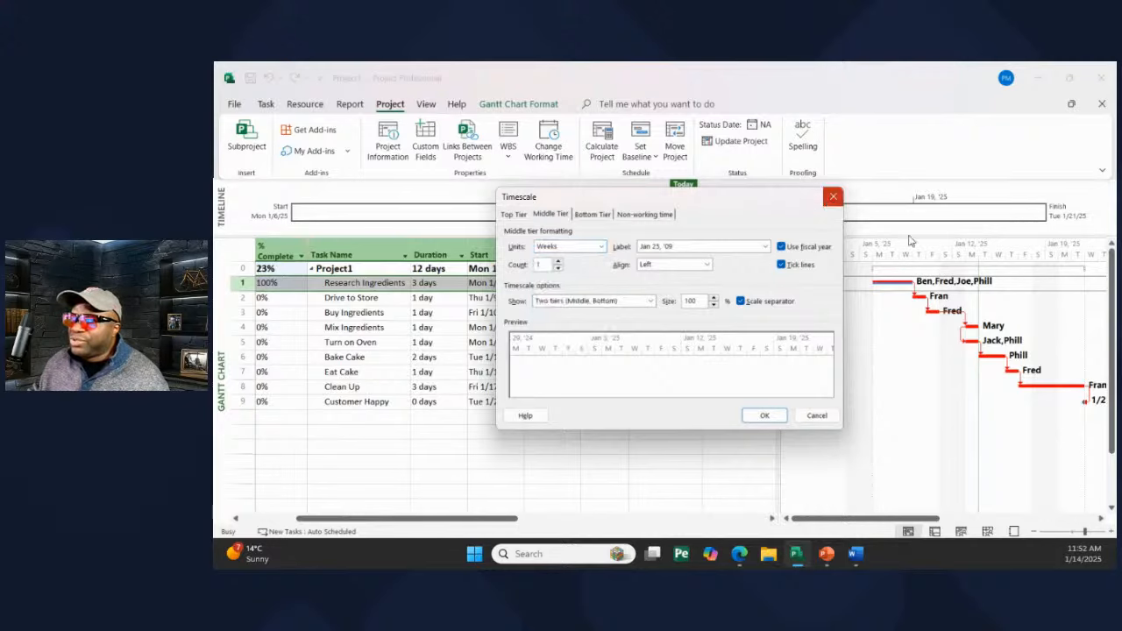
pyautogui.click(833, 196)
pyautogui.click(1038, 78)
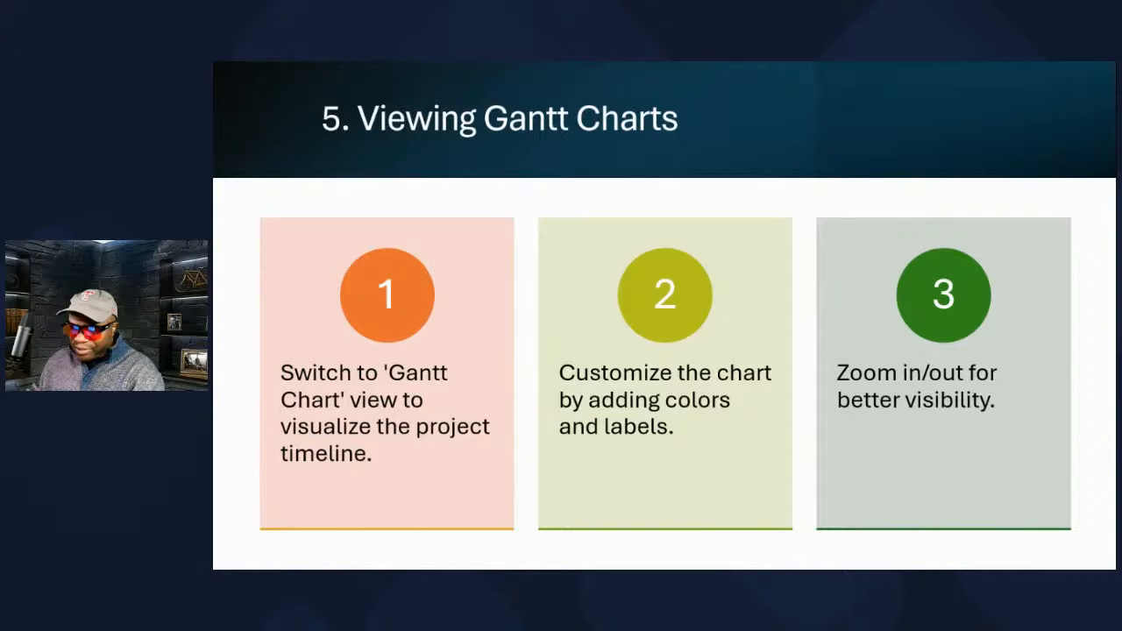
# - Zoom the Gantt timescale out to quarters and years, then back in to hours
pyautogui.hotkey('alt', 'Tab')
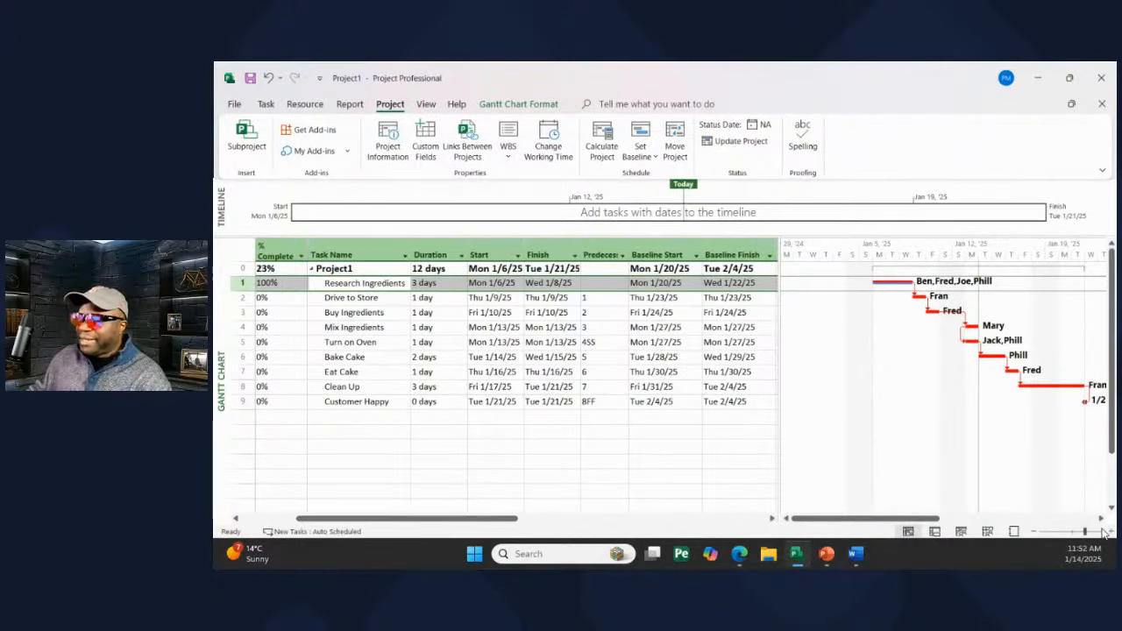
pyautogui.click(1038, 534)
pyautogui.click(1038, 534)
pyautogui.click(1038, 534)
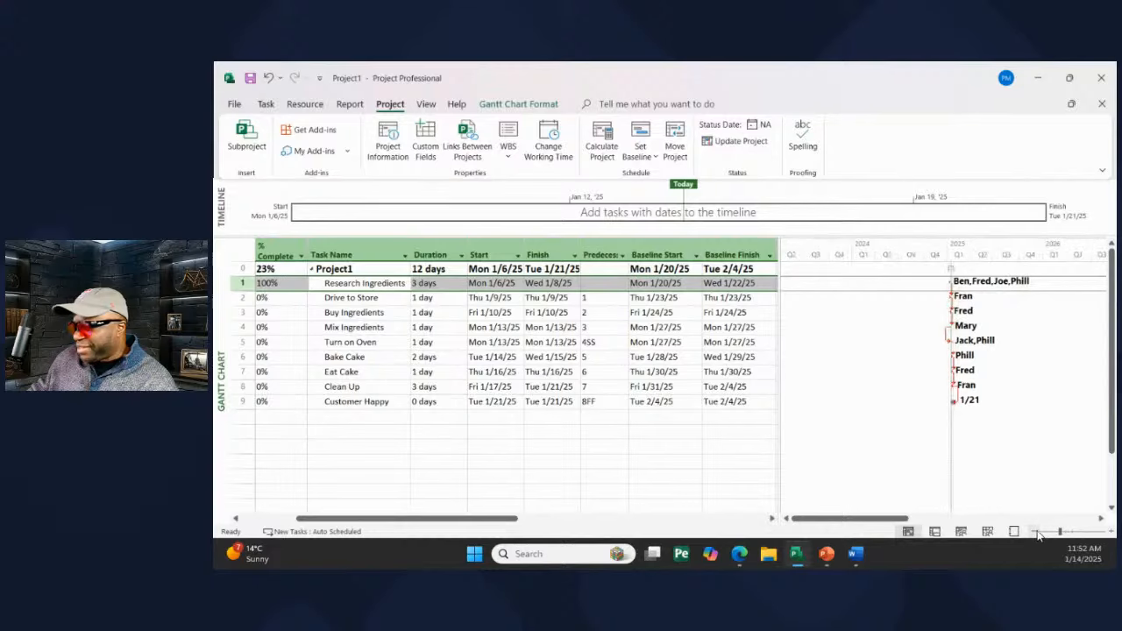
pyautogui.click(1112, 533)
pyautogui.click(1112, 533)
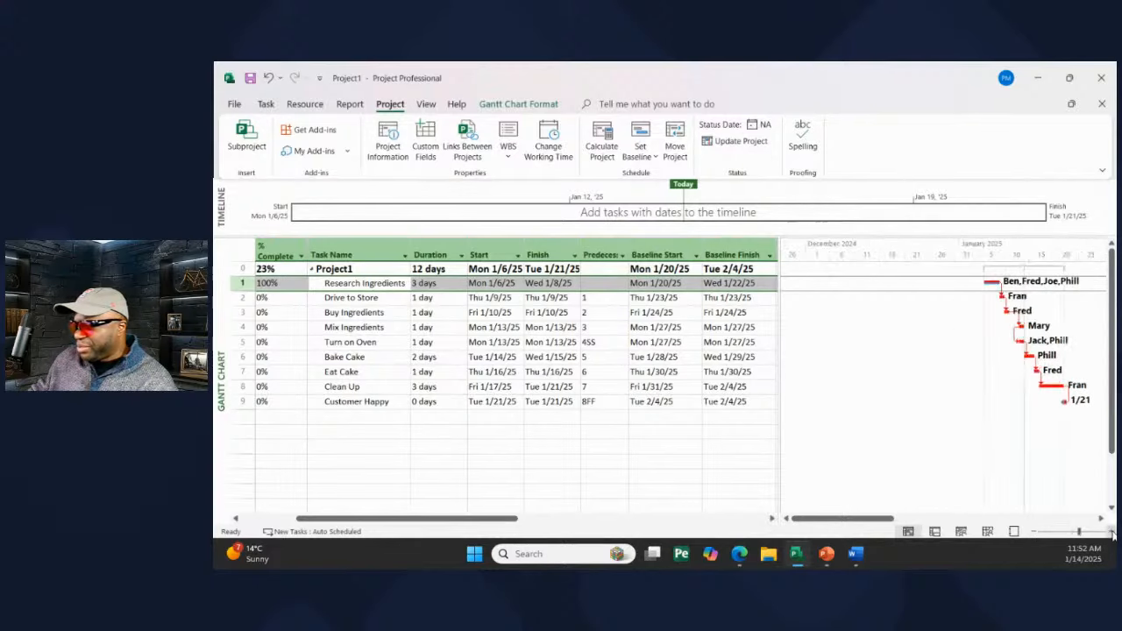
pyautogui.click(1112, 534)
pyautogui.click(1112, 533)
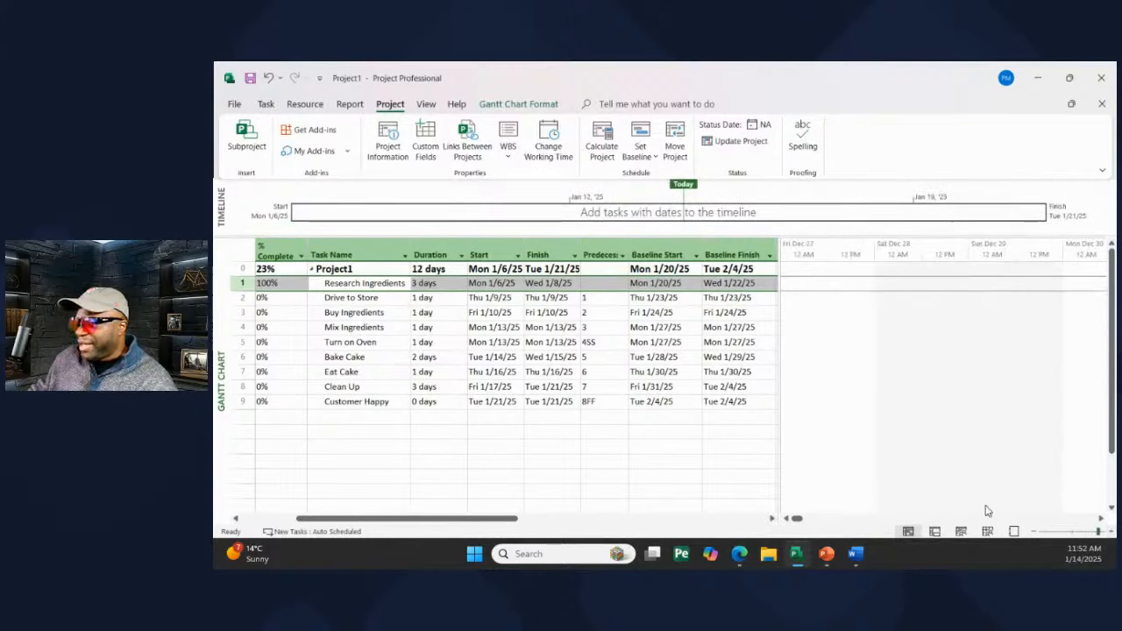
# - Scroll the chart to the Drive to Store task's bars, then minimize Project
pyautogui.click(263, 104)
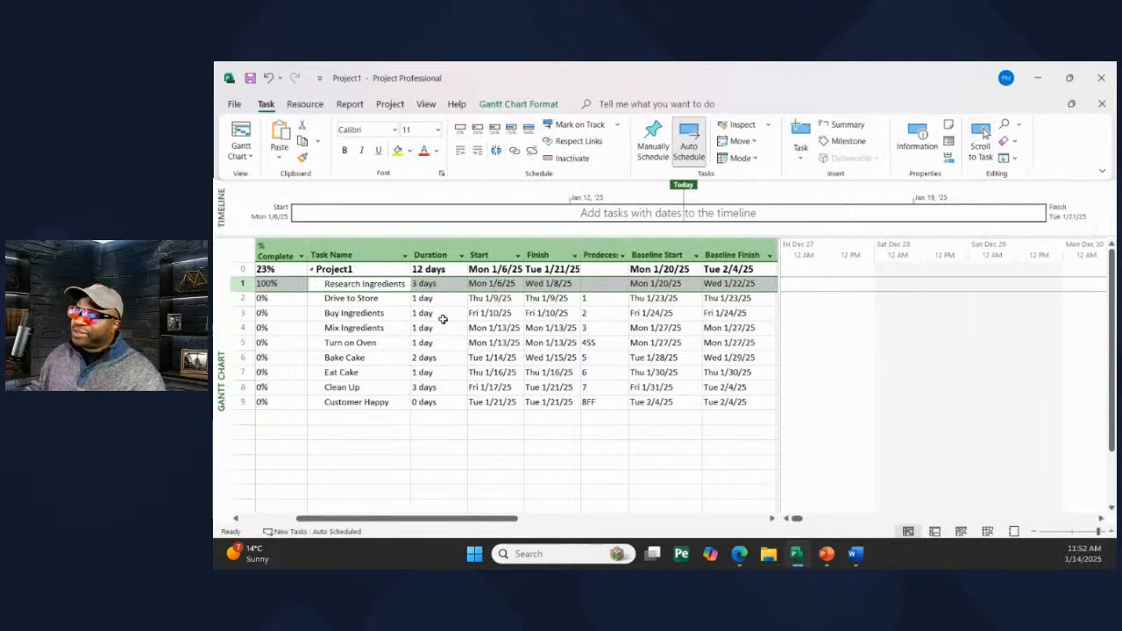
pyautogui.click(381, 299)
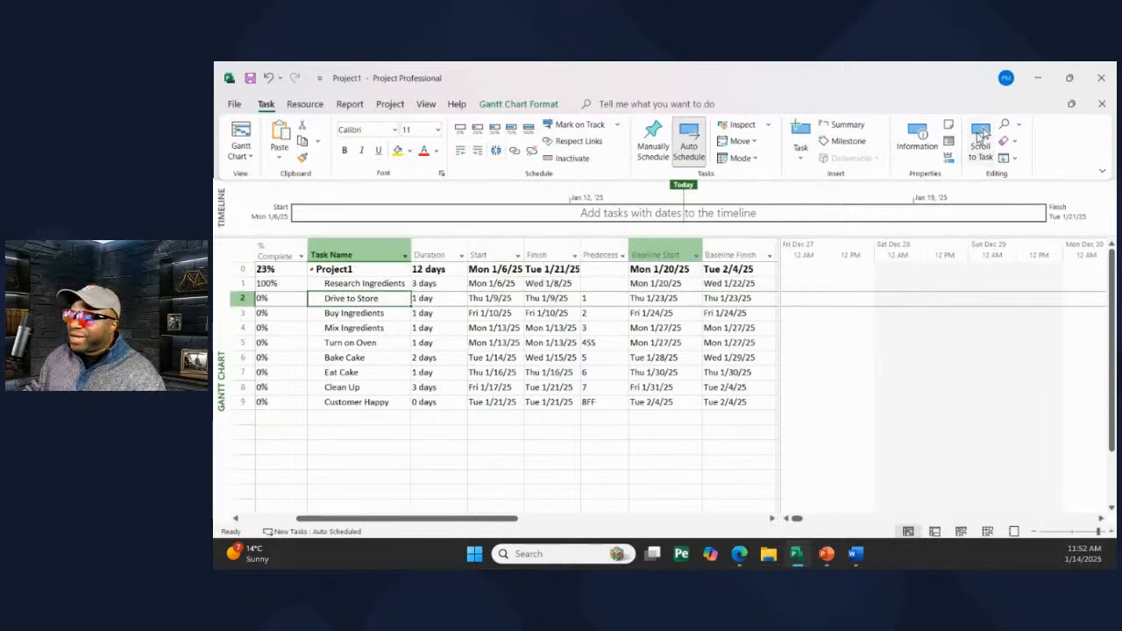
pyautogui.click(980, 138)
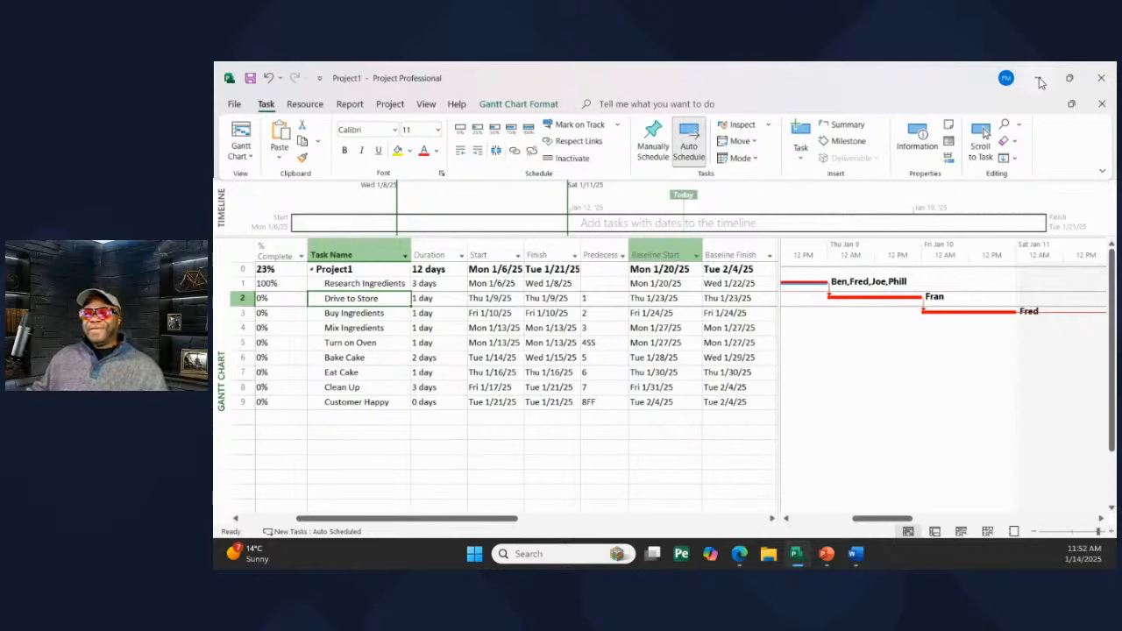
pyautogui.click(1040, 81)
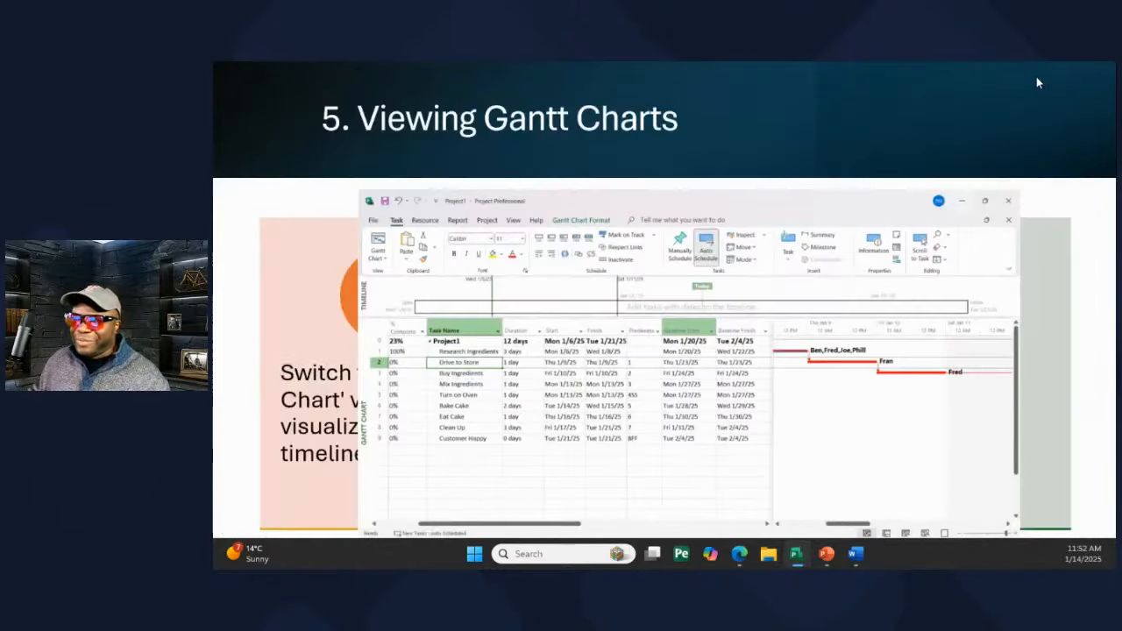
# - Advance the slideshow through Key Tips for Success to the Next Steps slide
pyautogui.click(768, 280)
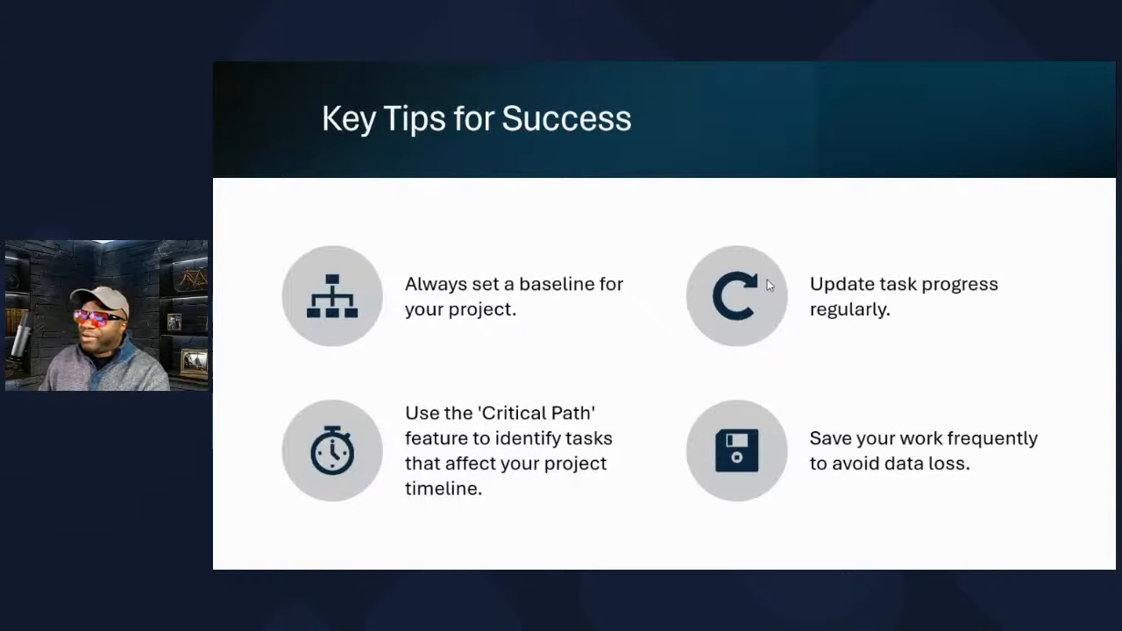
pyautogui.click(767, 282)
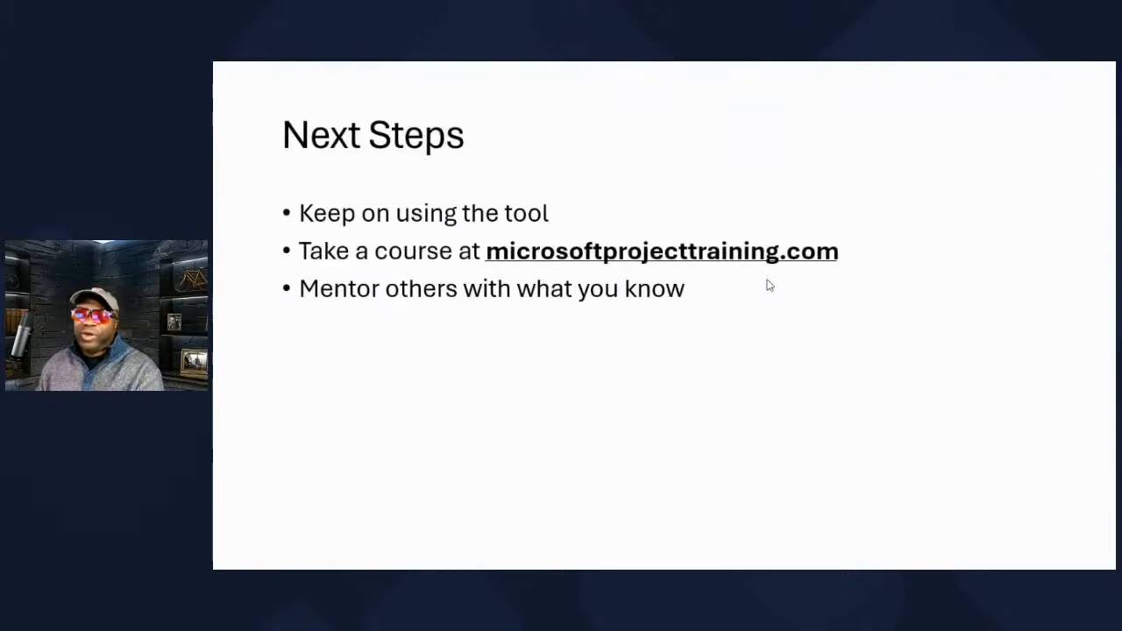